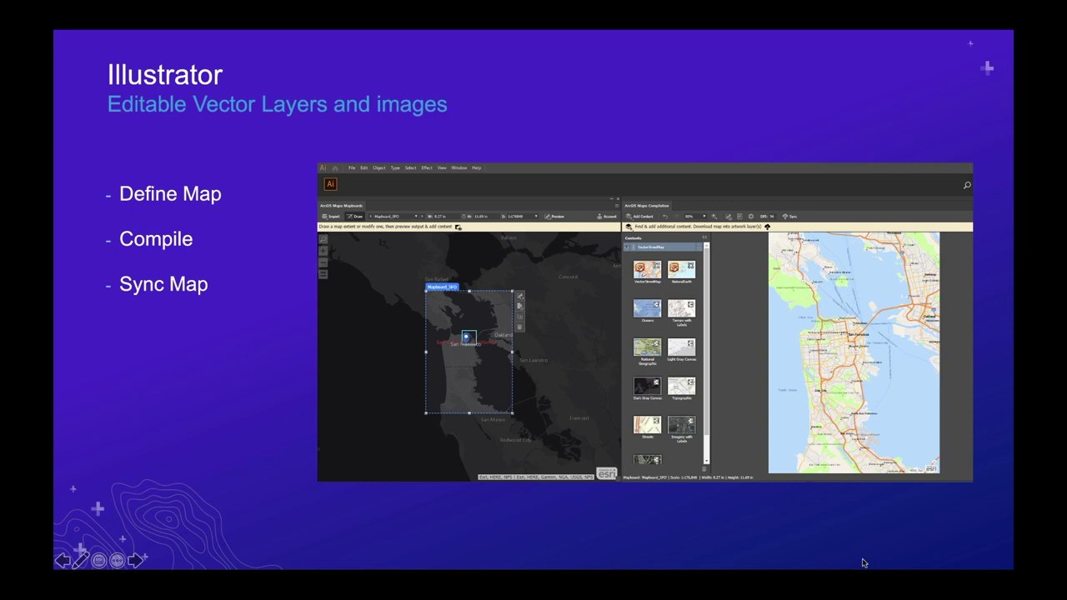
Step: Advance past the Photoshop raster-data slide to the Demo slide and exit the slideshow
{"action": "key", "text": "Right"}
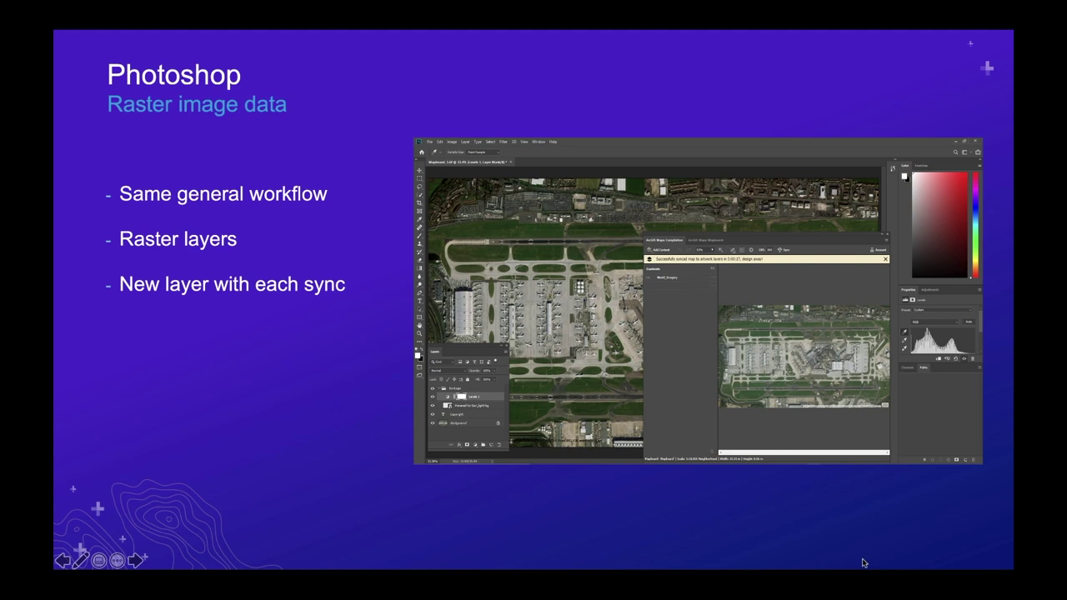
{"action": "key", "text": "Right"}
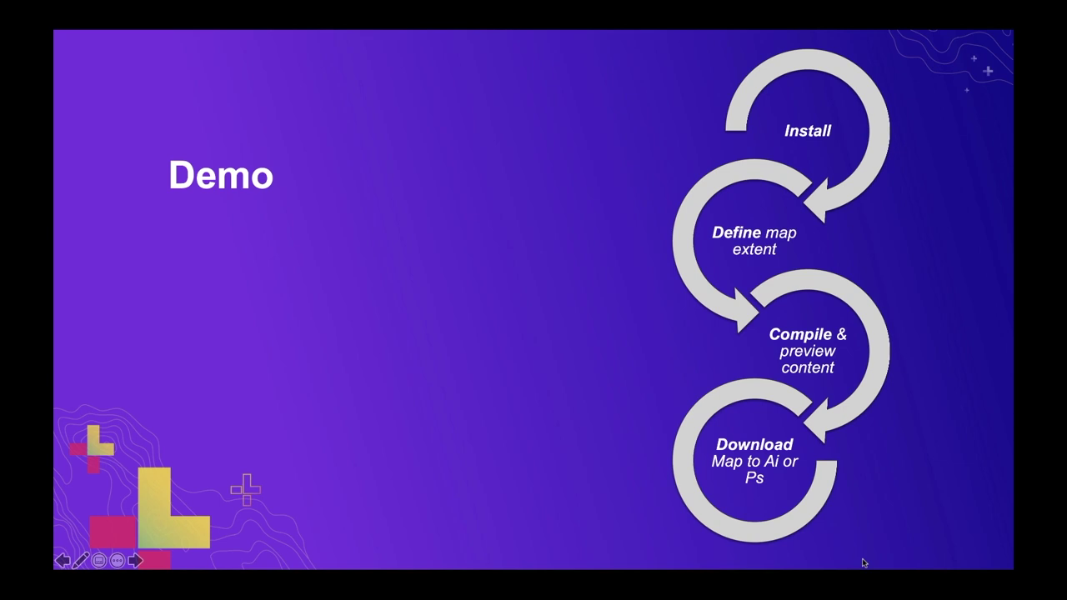
{"action": "key", "text": "Escape"}
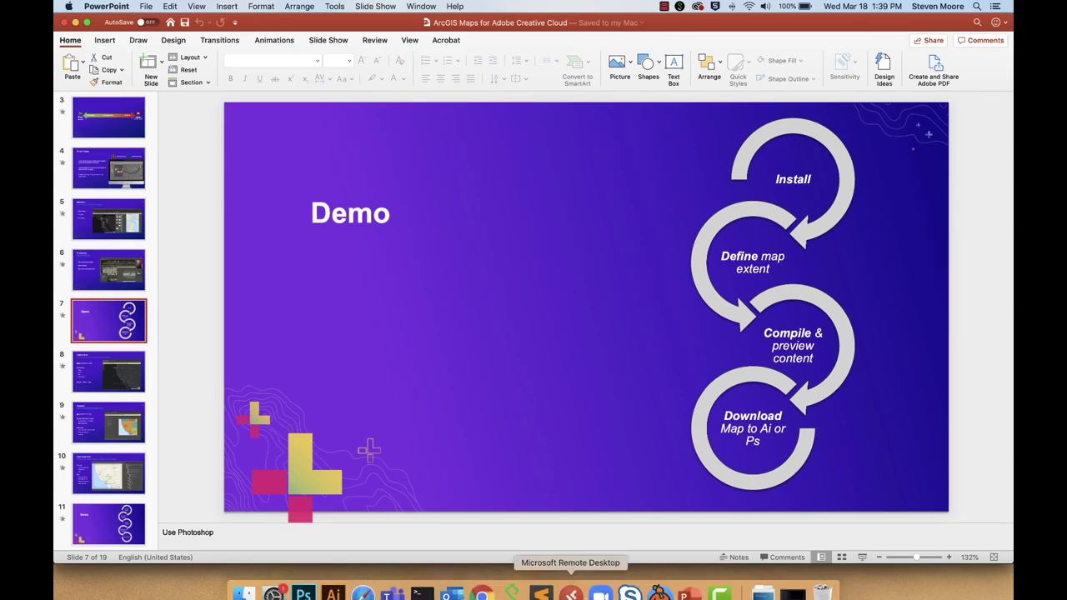
Step: Bring up the Windows and macOS downloads on Chrome's ArcGIS Maps for Adobe Creative Cloud page
{"action": "left_click", "coordinate": [482, 580]}
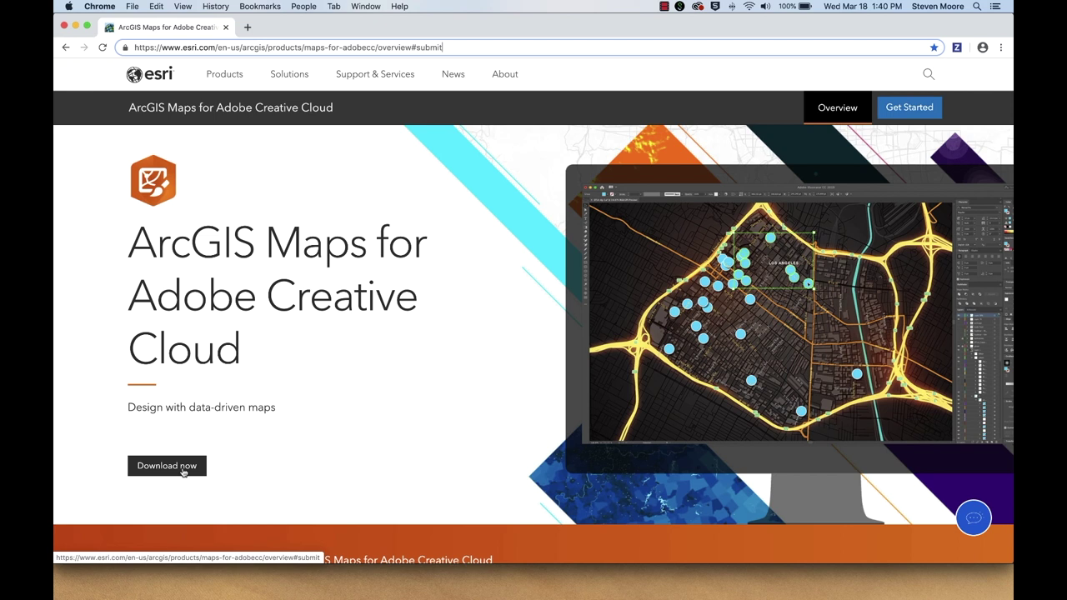
{"action": "left_click", "coordinate": [183, 472]}
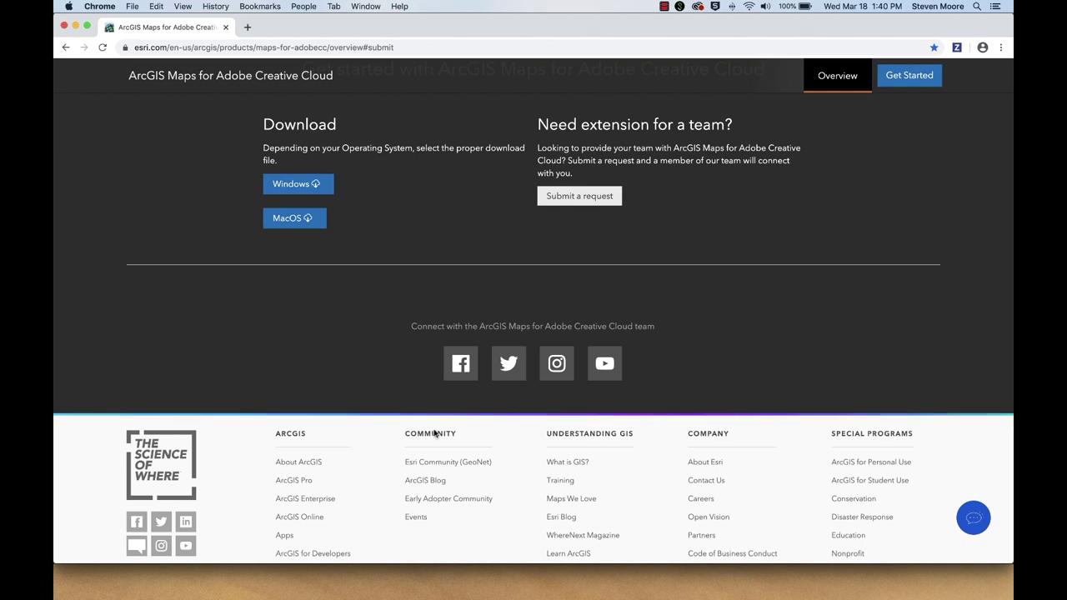
{"action": "mouse_move", "coordinate": [393, 584]}
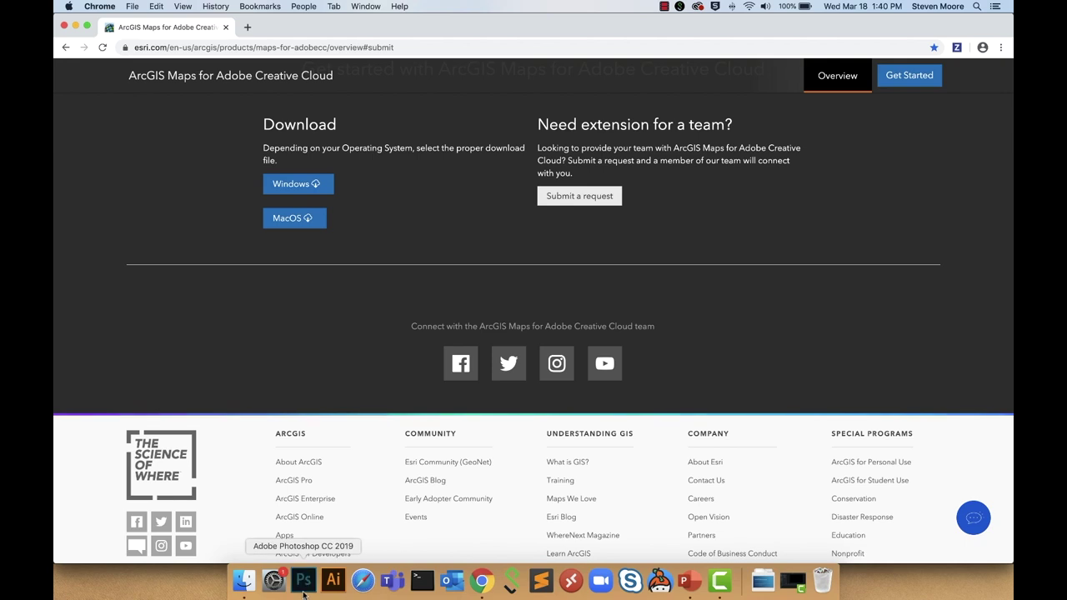
{"action": "left_click", "coordinate": [305, 582]}
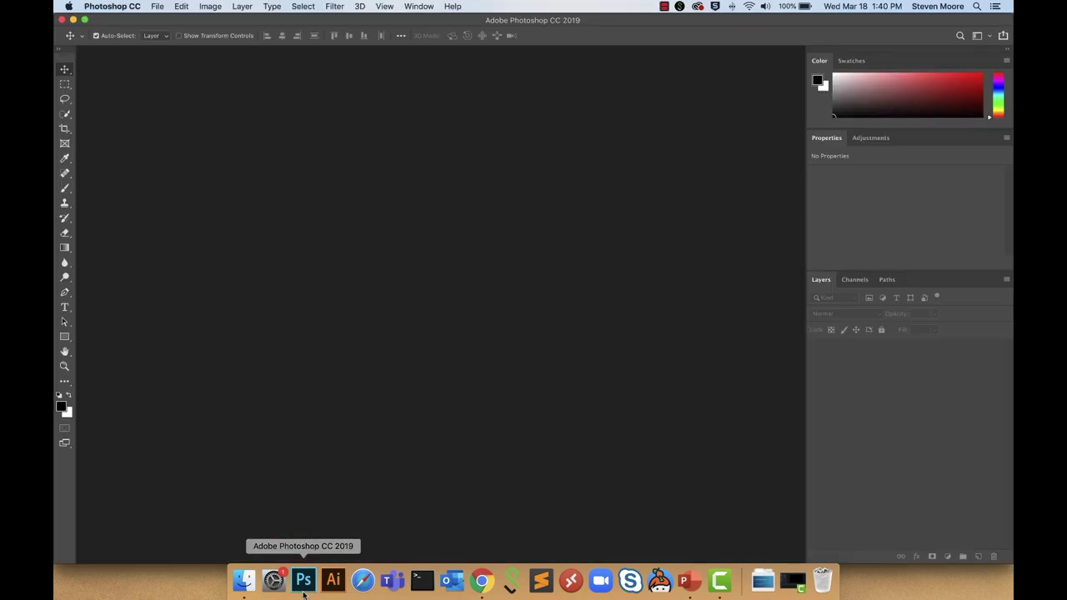
Step: Launch the ArcGIS Maps for Adobe Creative Cloud extension and expand its ArcGIS Online sign-in
{"action": "left_click", "coordinate": [420, 6]}
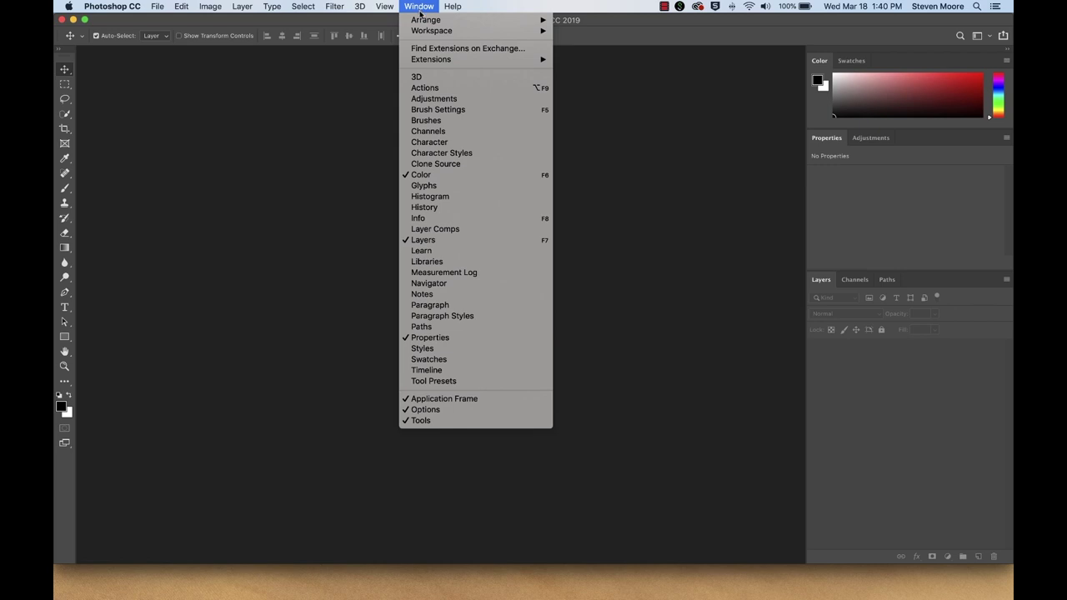
{"action": "mouse_move", "coordinate": [435, 59]}
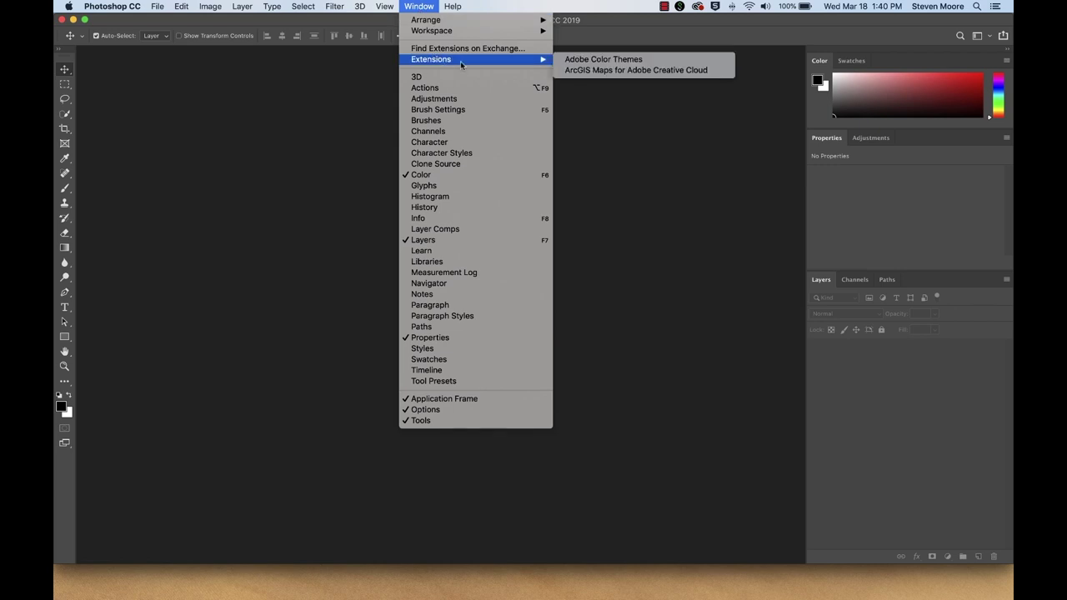
{"action": "left_click", "coordinate": [592, 71]}
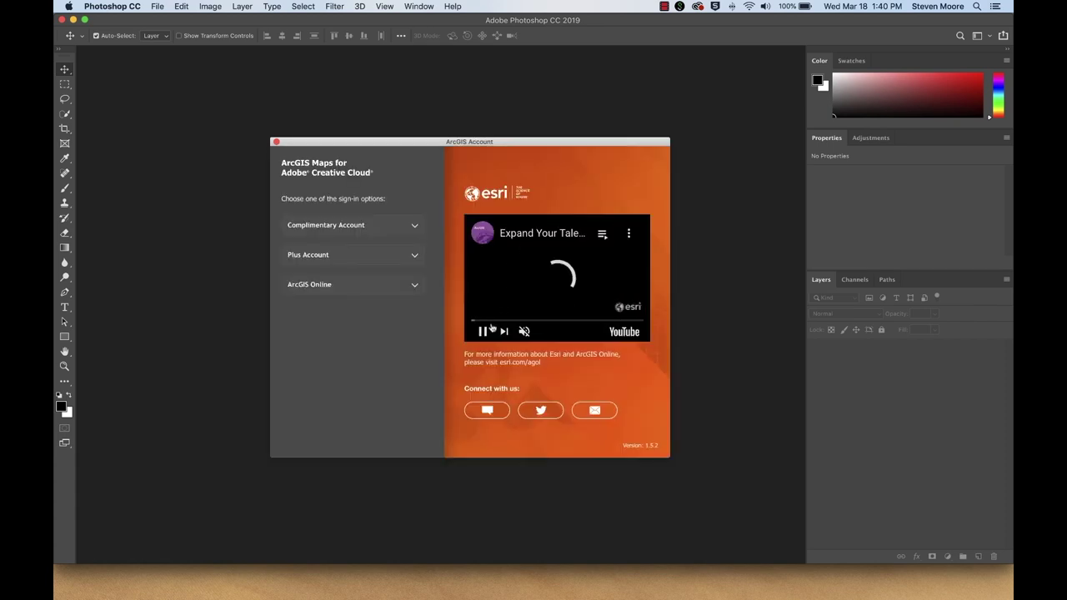
{"action": "left_click", "coordinate": [490, 330]}
{"action": "left_click_drag", "start_coordinate": [385, 146], "coordinate": [385, 101]}
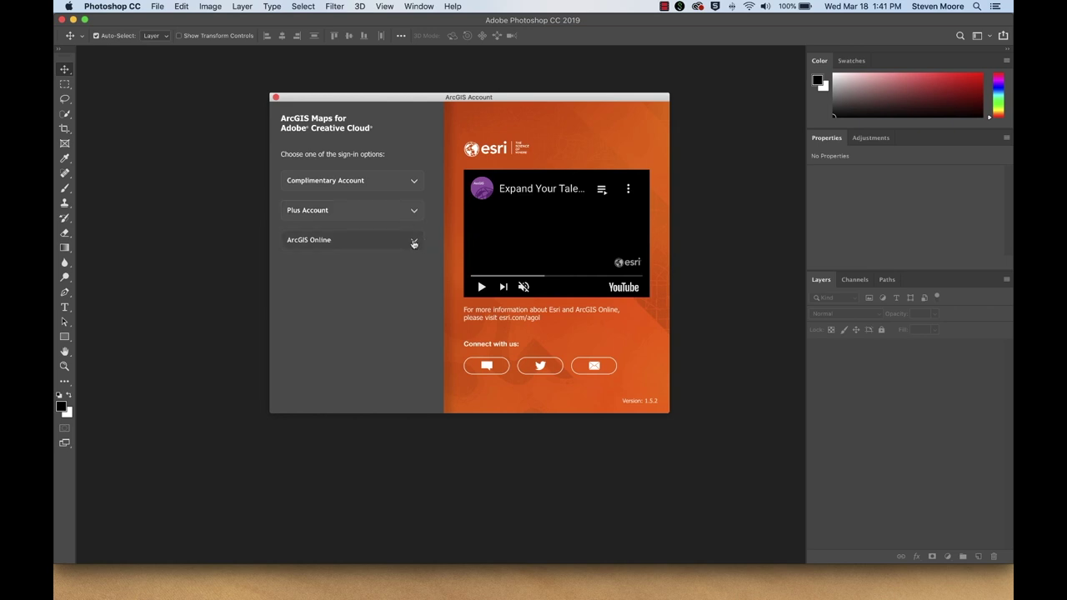
{"action": "left_click", "coordinate": [415, 242]}
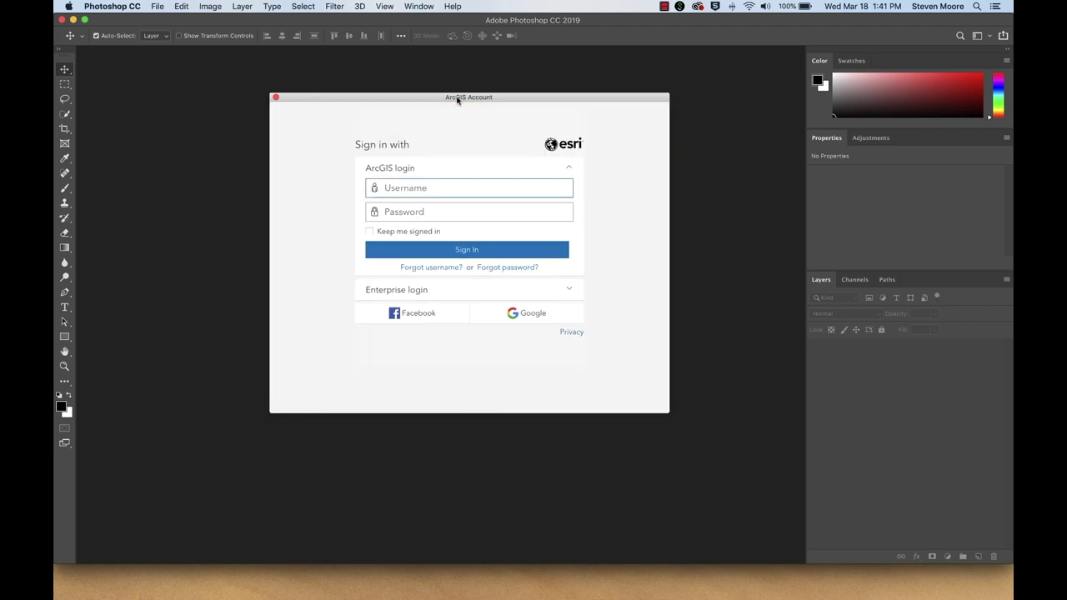
Step: Sign in to ArcGIS Online with the account username and password
{"action": "type", "text": "moc_oc2018"}
{"action": "key", "text": "Tab"}
{"action": "type", "text": "••••••••"}
{"action": "key", "text": "Return"}
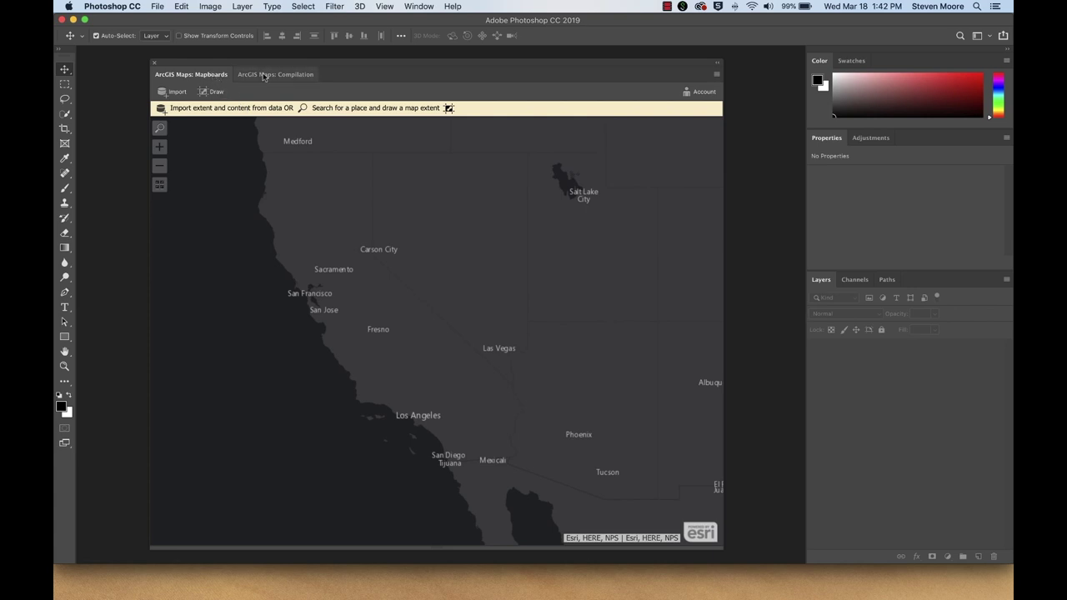
Step: Find Palm Springs, CA, USA with the map search and zoom in on it
{"action": "left_click", "coordinate": [158, 125]}
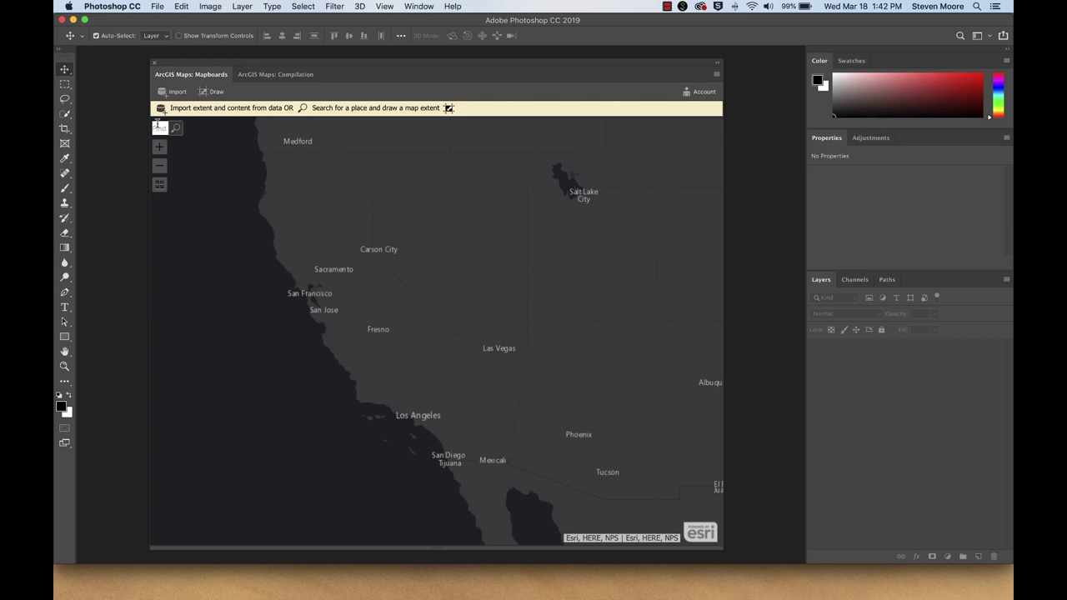
{"action": "type", "text": "Palm Springs"}
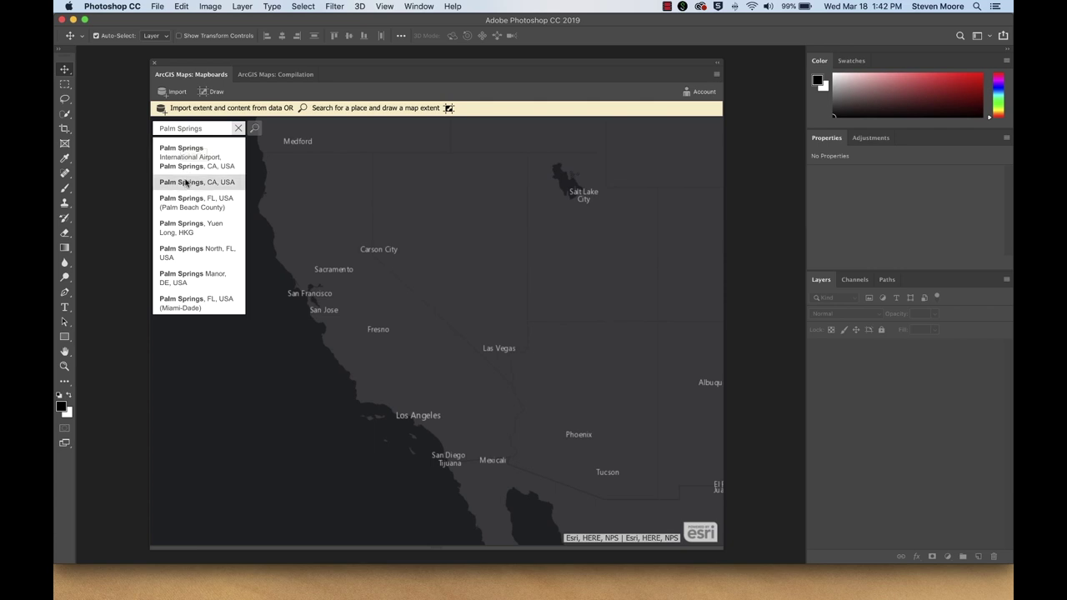
{"action": "left_click", "coordinate": [186, 181]}
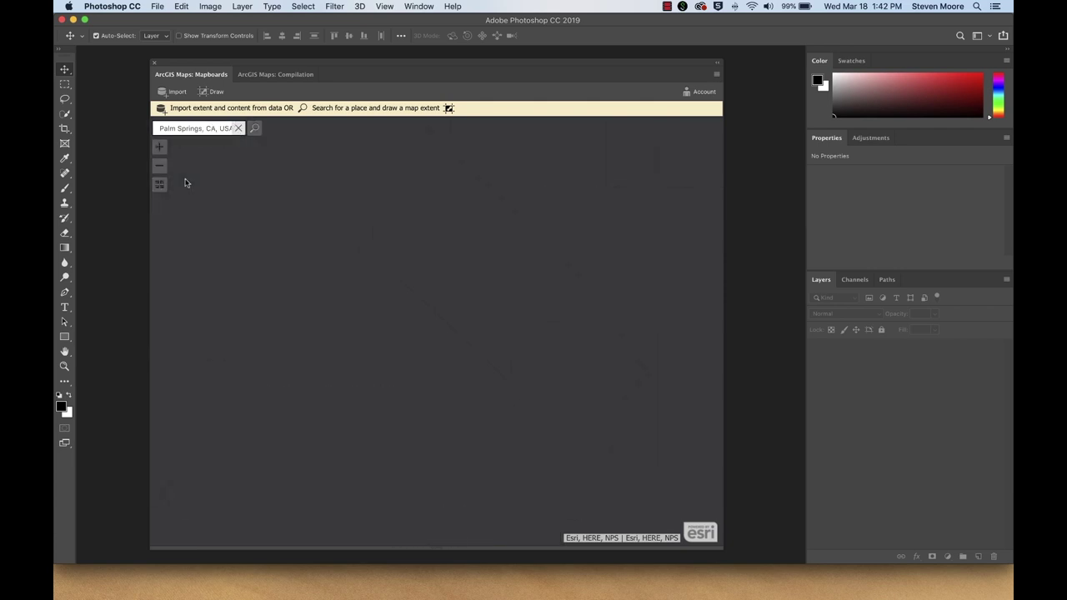
{"action": "left_click", "coordinate": [239, 129]}
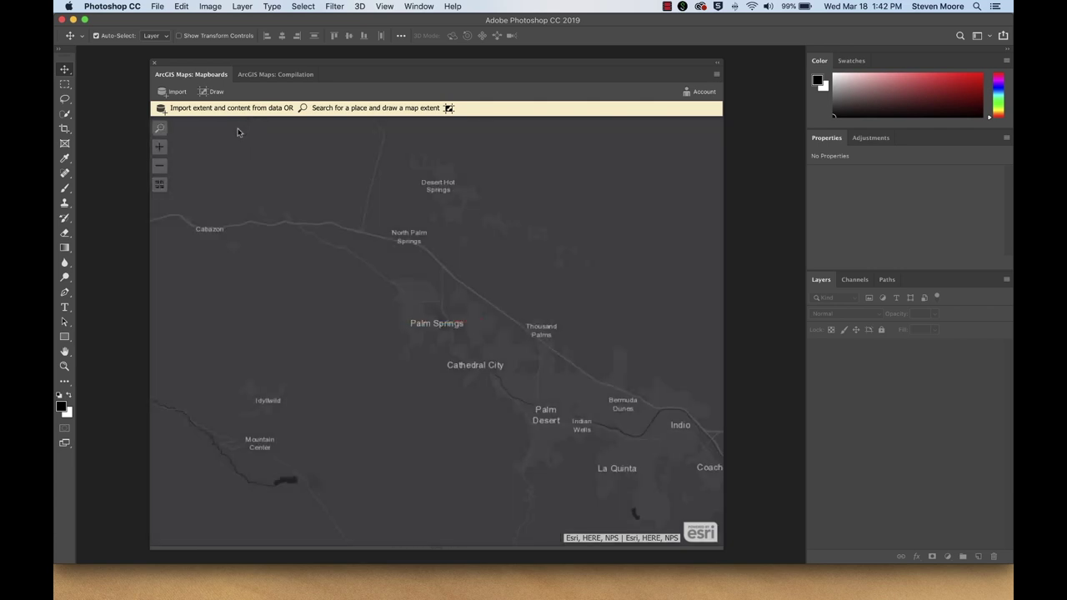
{"action": "left_click", "coordinate": [160, 146]}
Step: Draw a 4.97 × 4.38 in mapboard extent around Palm Springs and Cathedral City
{"action": "left_click", "coordinate": [219, 94]}
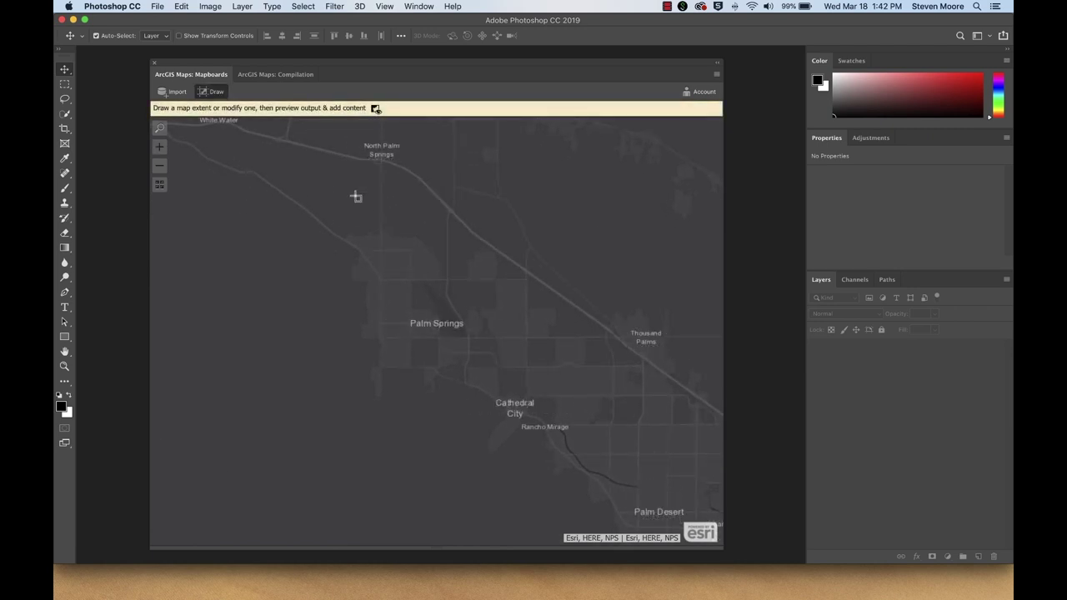
{"action": "mouse_move", "coordinate": [355, 194]}
{"action": "left_mouse_down"}
{"action": "mouse_move", "coordinate": [553, 406]}
{"action": "mouse_move", "coordinate": [630, 435]}
{"action": "left_mouse_up"}
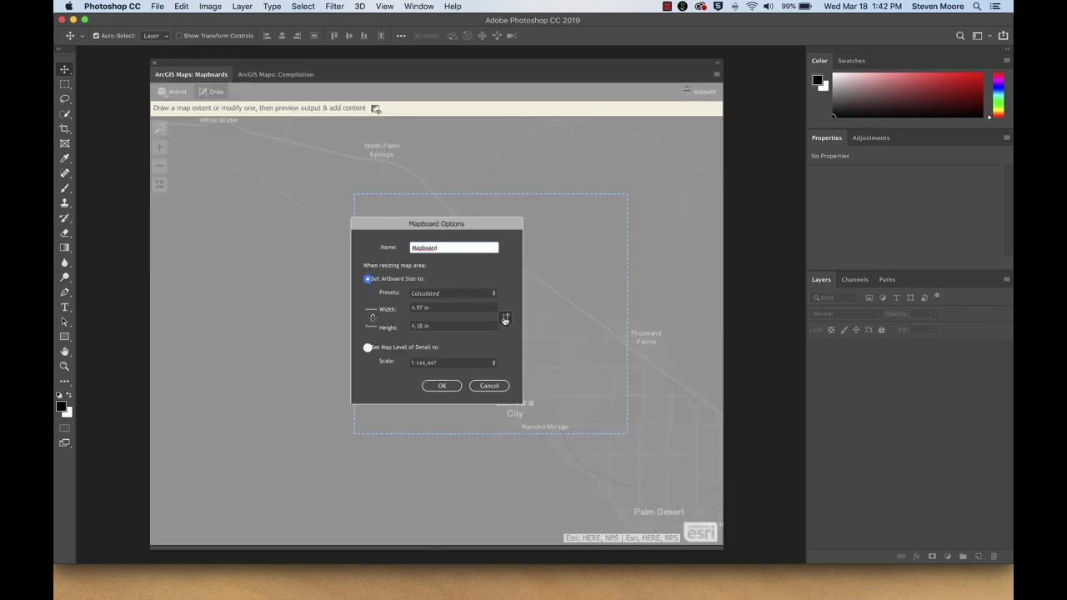
{"action": "left_click", "coordinate": [444, 387]}
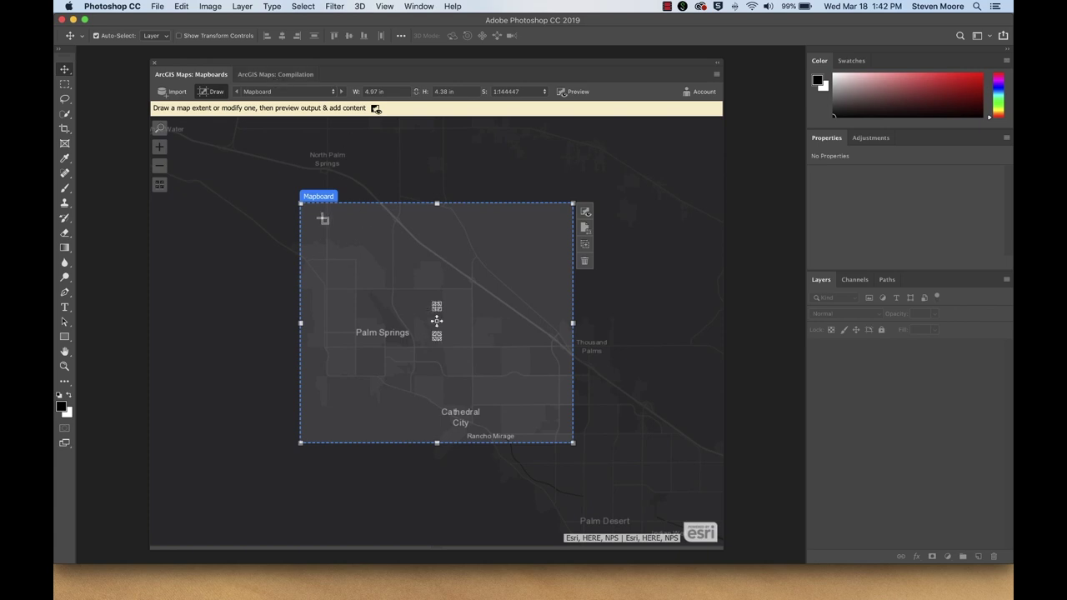
{"action": "left_click", "coordinate": [271, 78]}
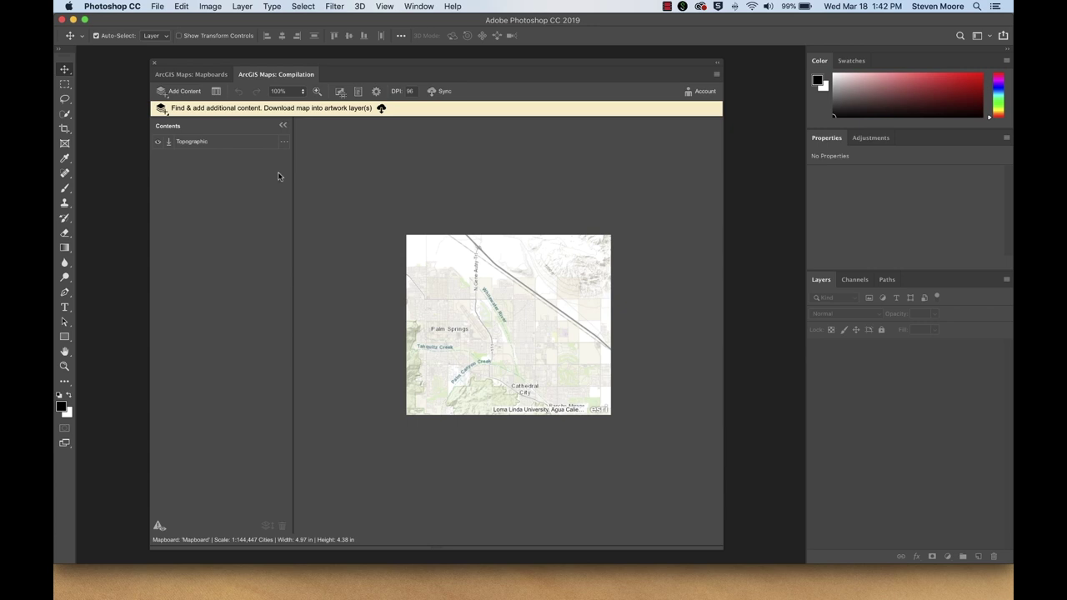
Step: Browse the basemap choices for the mapboard and keep Topographic as its basemap
{"action": "left_click", "coordinate": [284, 142]}
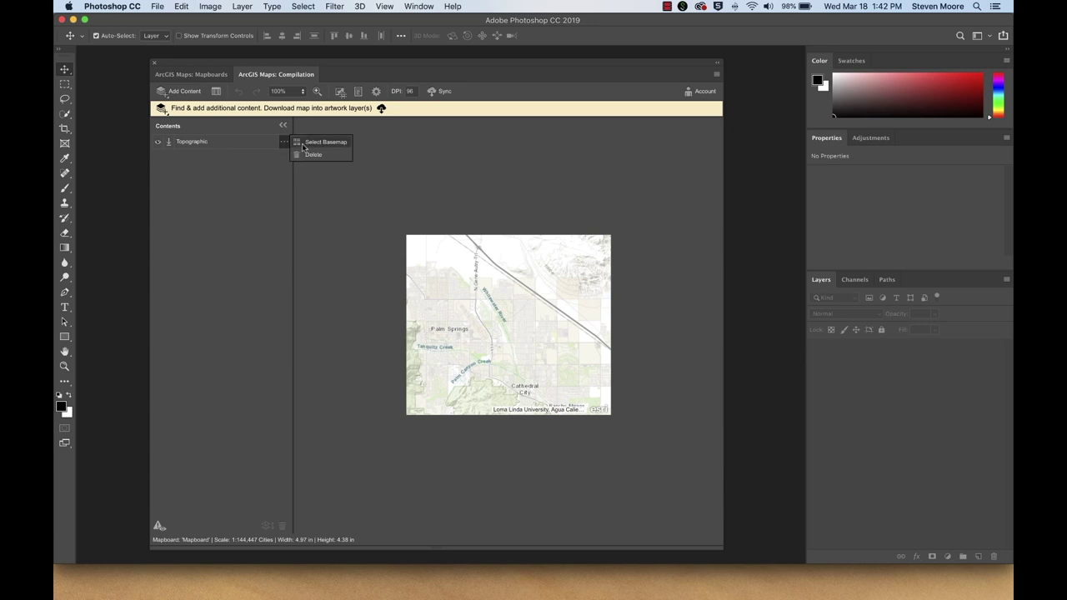
{"action": "left_click", "coordinate": [304, 148]}
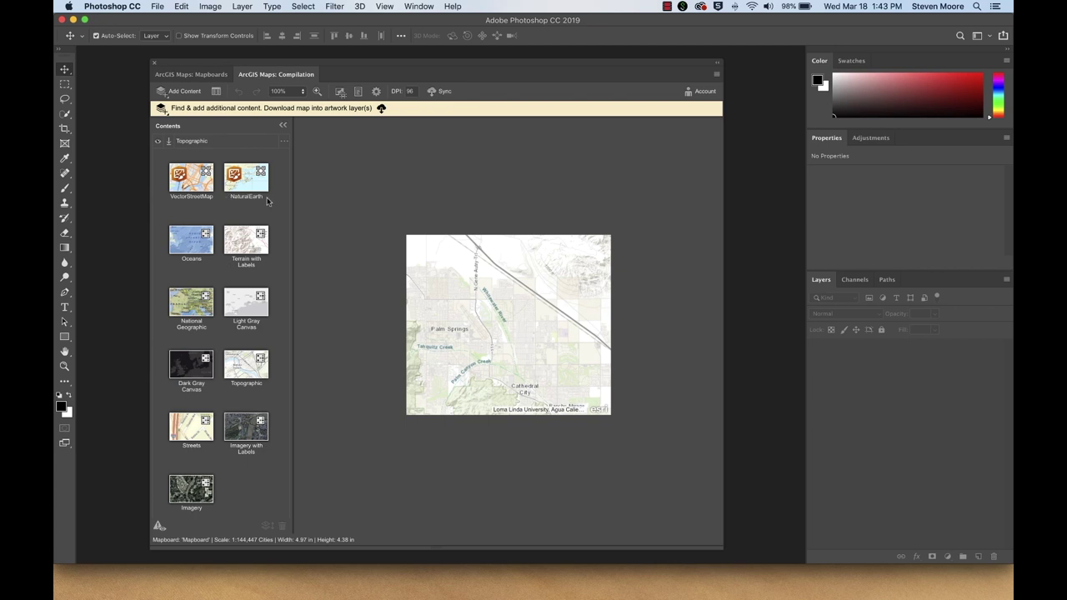
{"action": "left_click", "coordinate": [284, 142]}
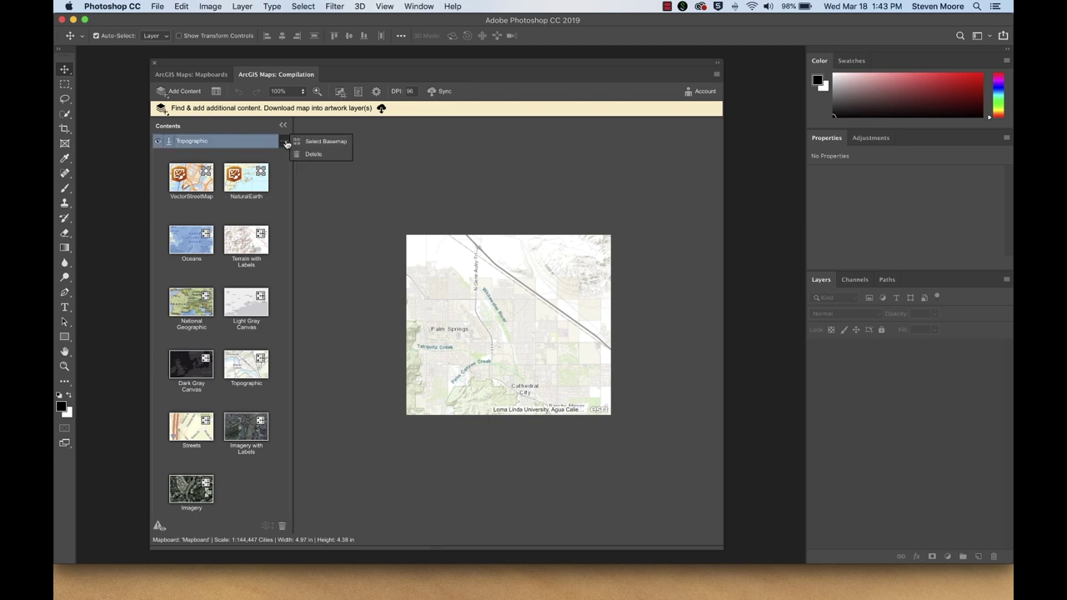
{"action": "left_click", "coordinate": [305, 141]}
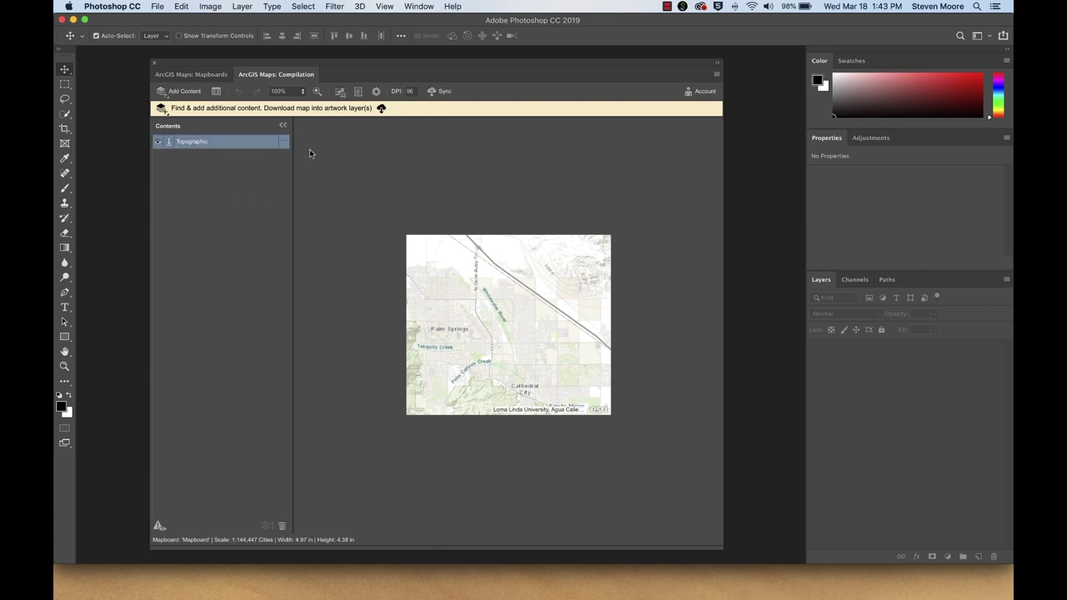
Step: Sync the Palm Springs map into the document as embedded basemap, scale bar and esri logo layers
{"action": "left_click", "coordinate": [439, 91]}
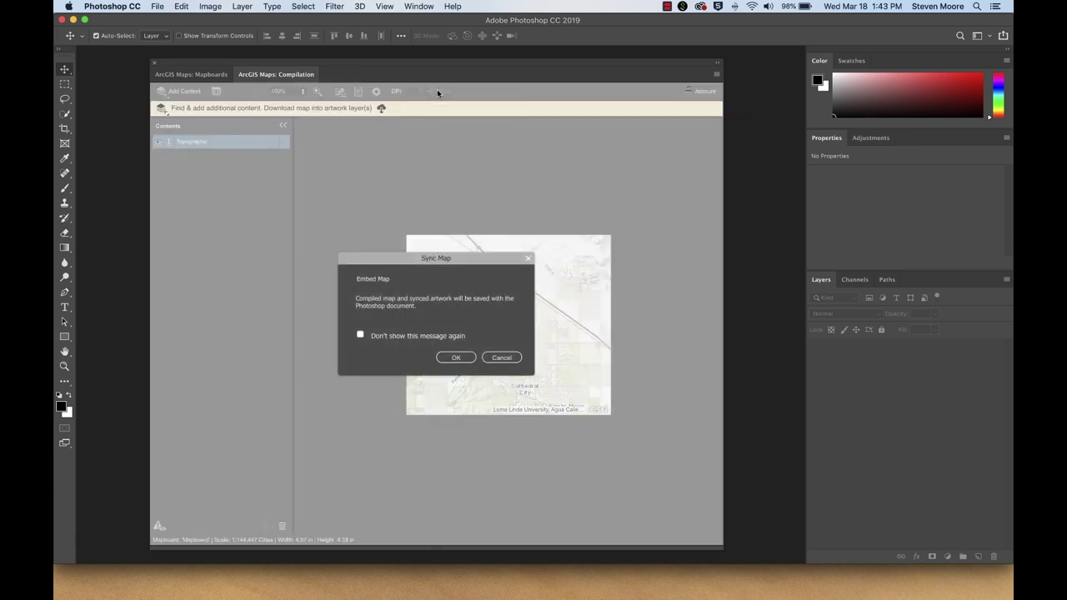
{"action": "left_click", "coordinate": [455, 357]}
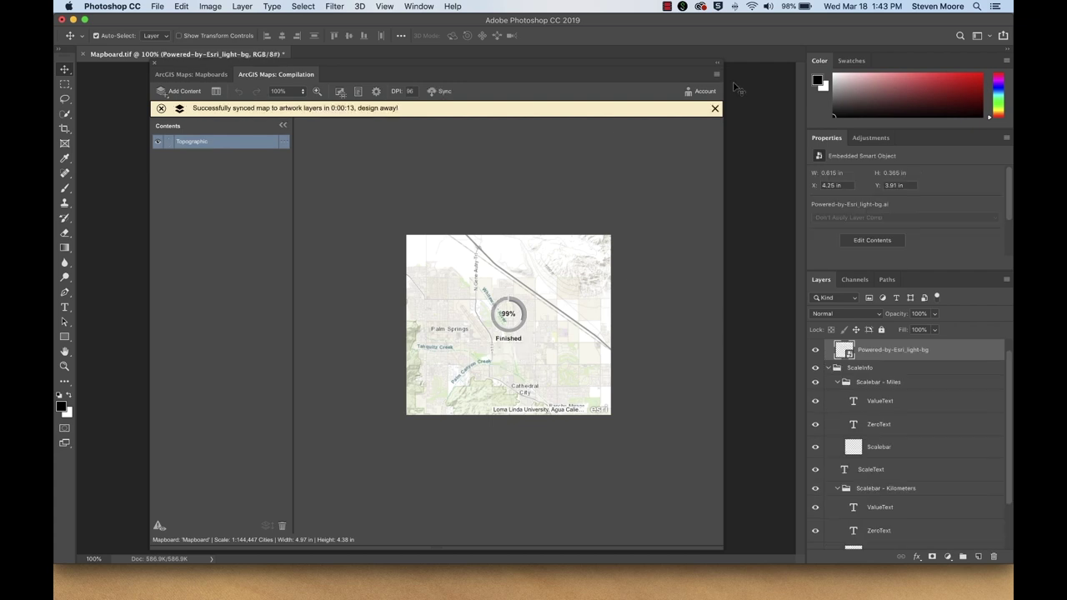
{"action": "left_click", "coordinate": [717, 64]}
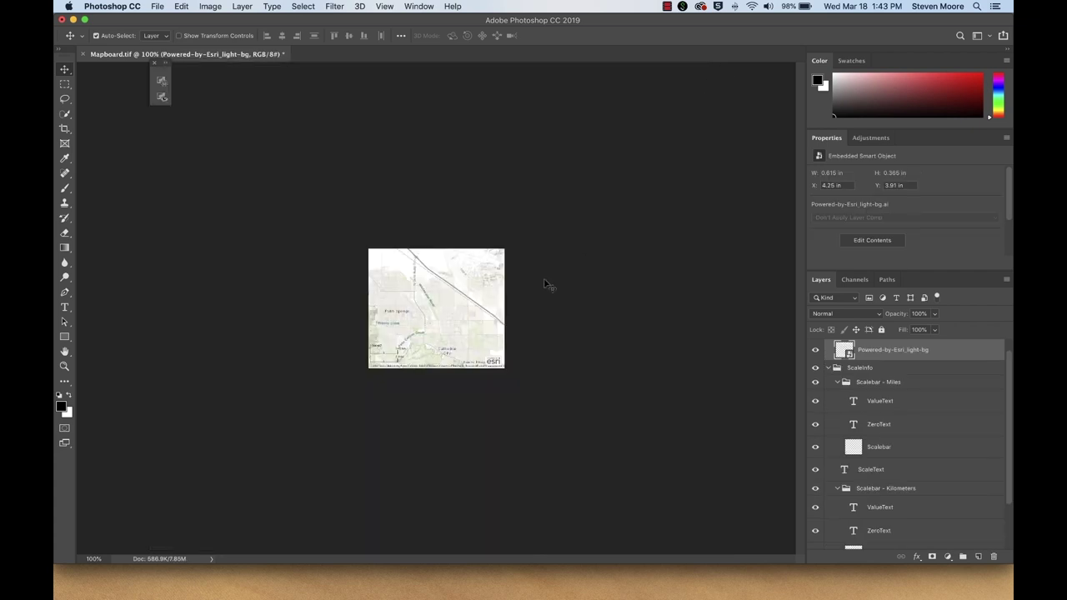
Step: Zoom to 200% and unlock the Background layer into an editable Layer 0
{"action": "key", "text": "super+equal"}
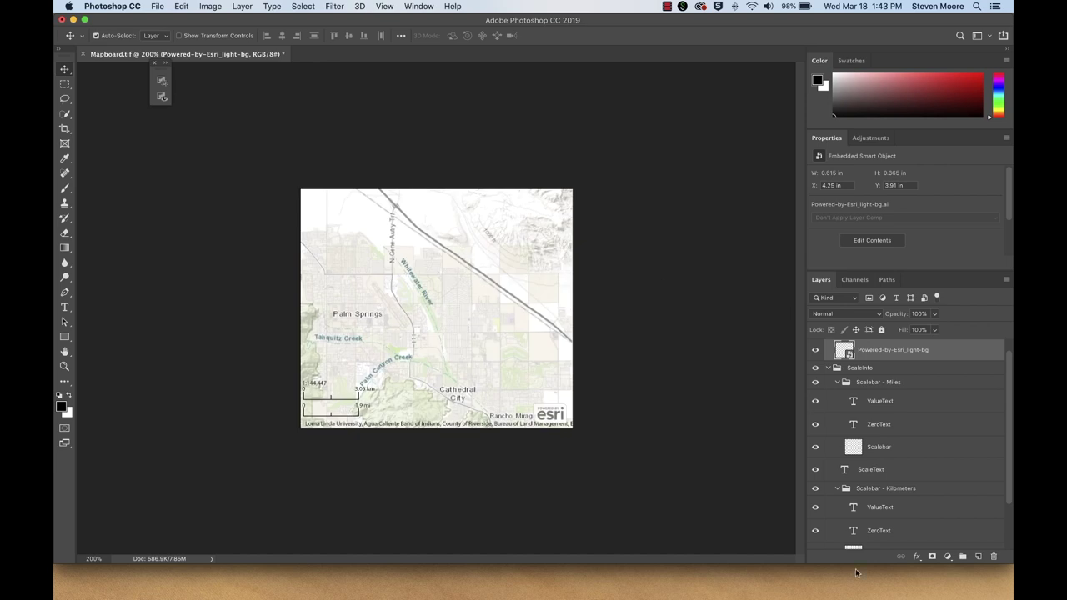
{"action": "scroll", "coordinate": [910, 508], "scroll_direction": "down", "scroll_amount": 3}
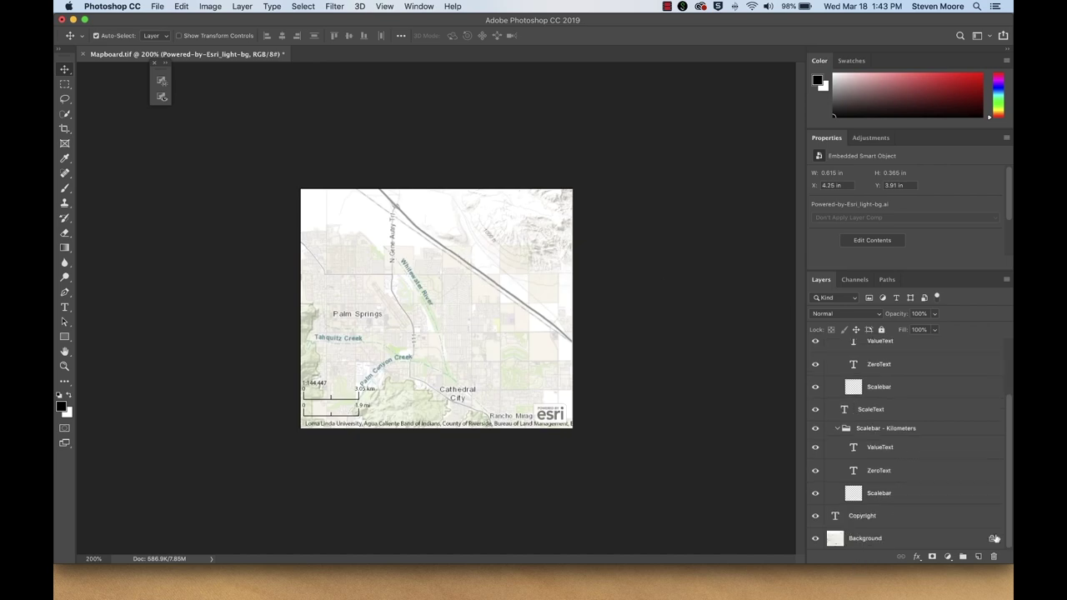
{"action": "left_click", "coordinate": [991, 538]}
{"action": "left_click", "coordinate": [815, 539]}
{"action": "left_click", "coordinate": [815, 539]}
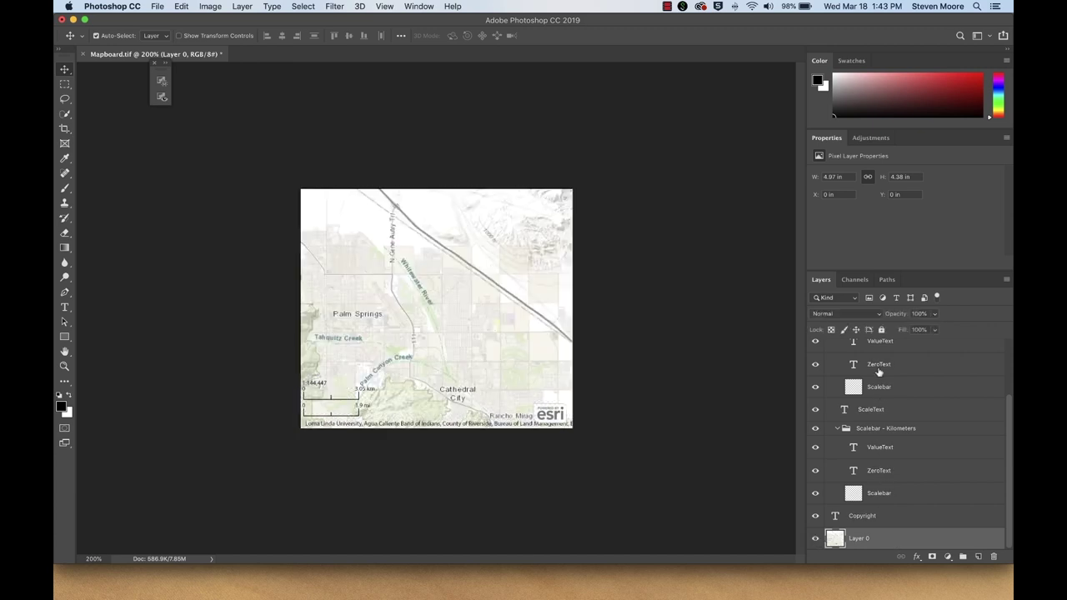
{"action": "scroll", "coordinate": [879, 373], "scroll_direction": "up", "scroll_amount": 3}
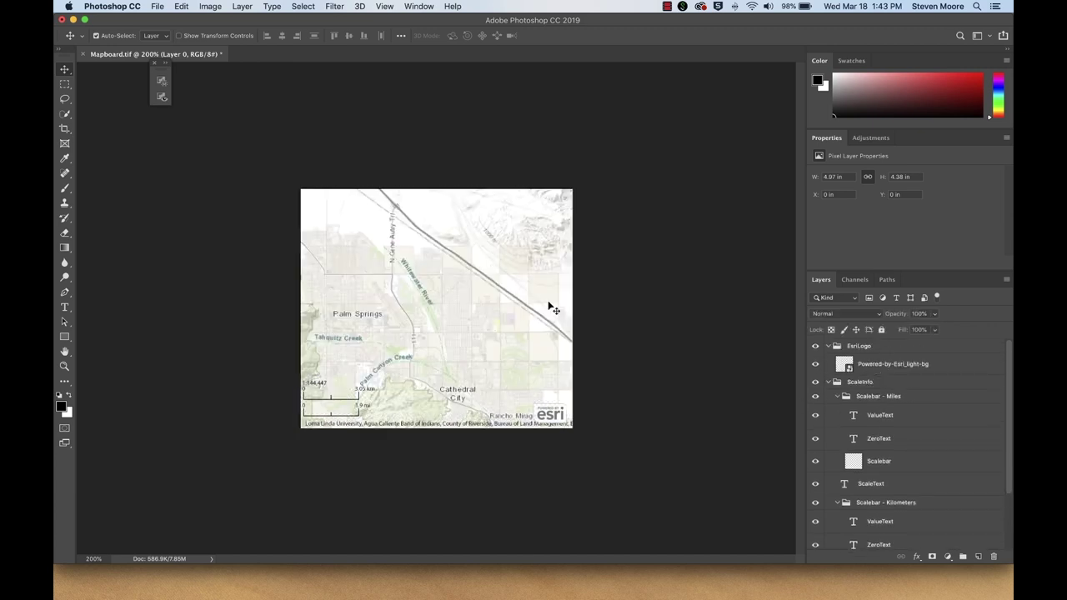
{"action": "left_click", "coordinate": [162, 95]}
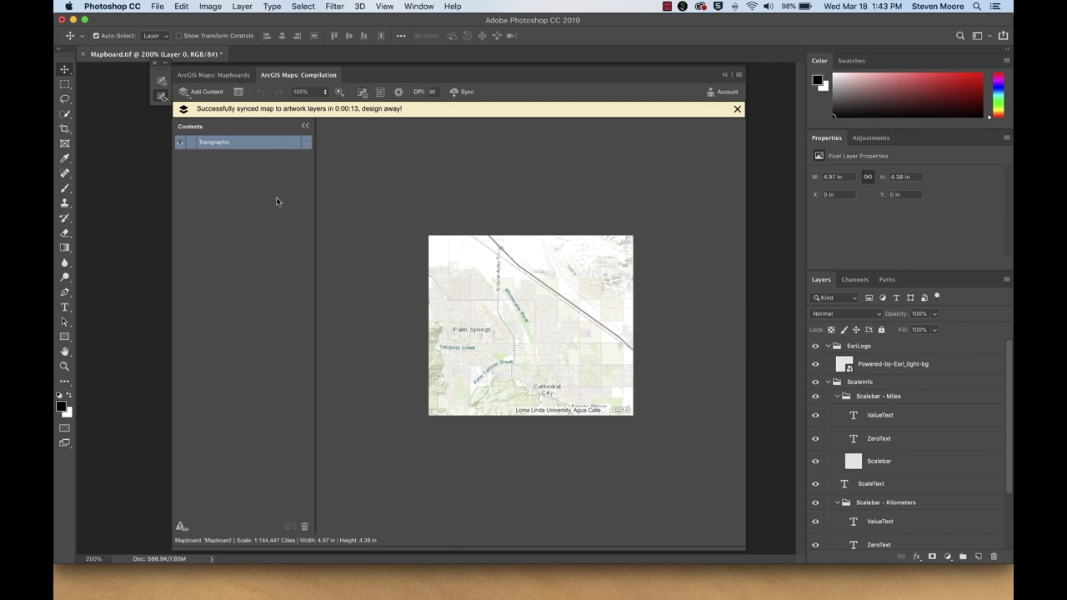
Step: Add USA NAIP Imagery: Color Infrared from Living Atlas of the World > Imagery to the map
{"action": "left_click", "coordinate": [207, 94]}
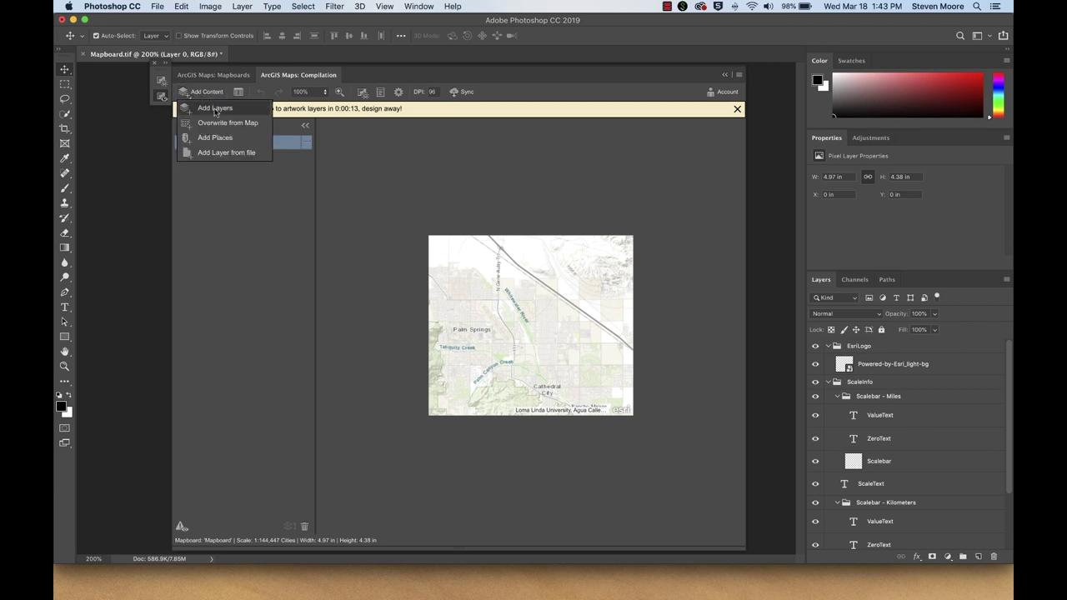
{"action": "left_click", "coordinate": [215, 108]}
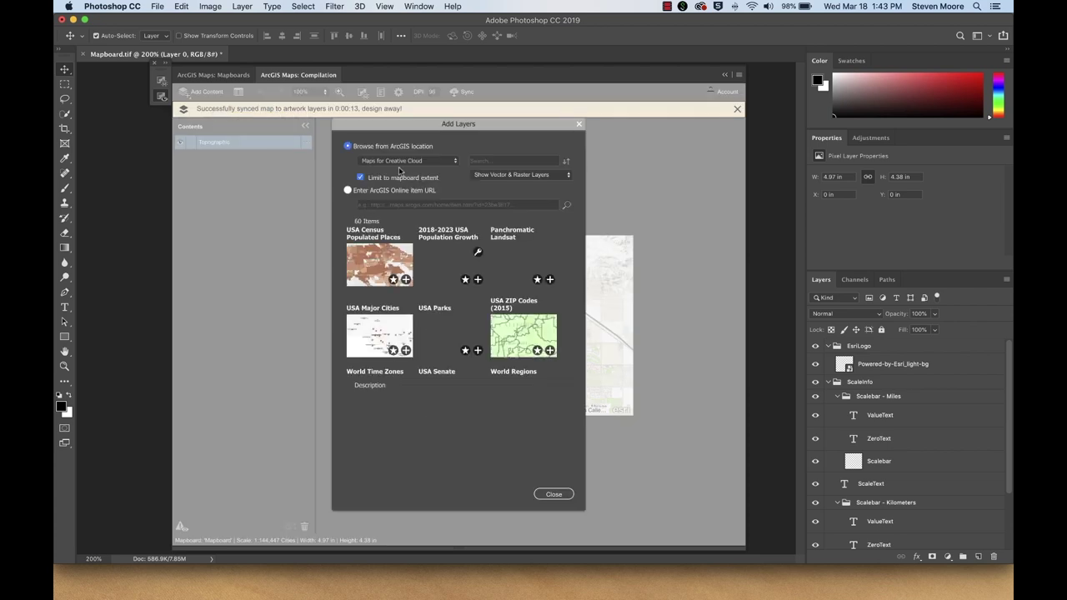
{"action": "left_click", "coordinate": [456, 162]}
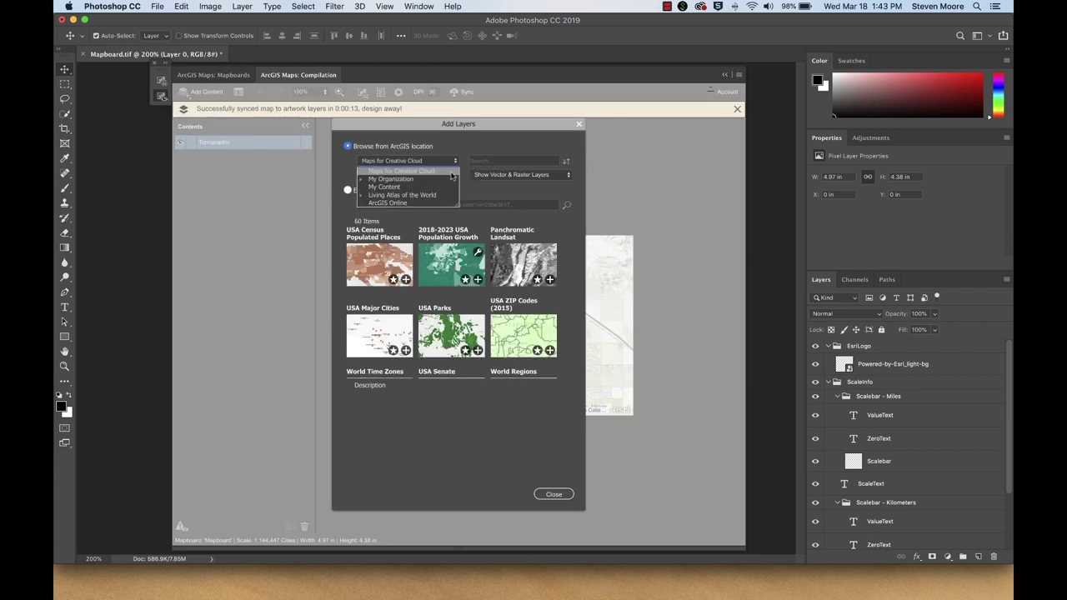
{"action": "left_click", "coordinate": [362, 196]}
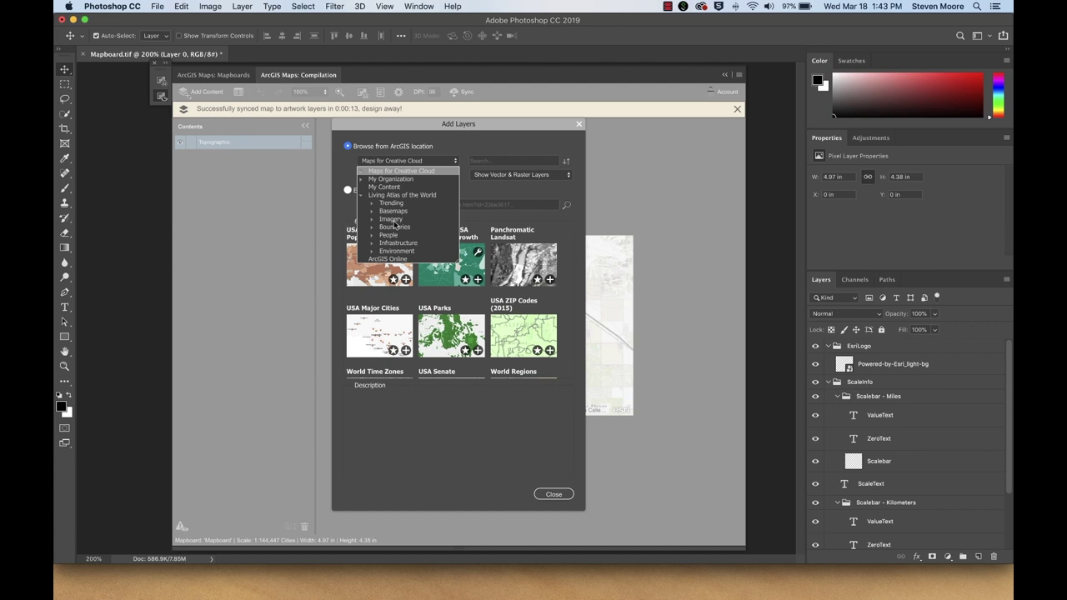
{"action": "left_click", "coordinate": [391, 219]}
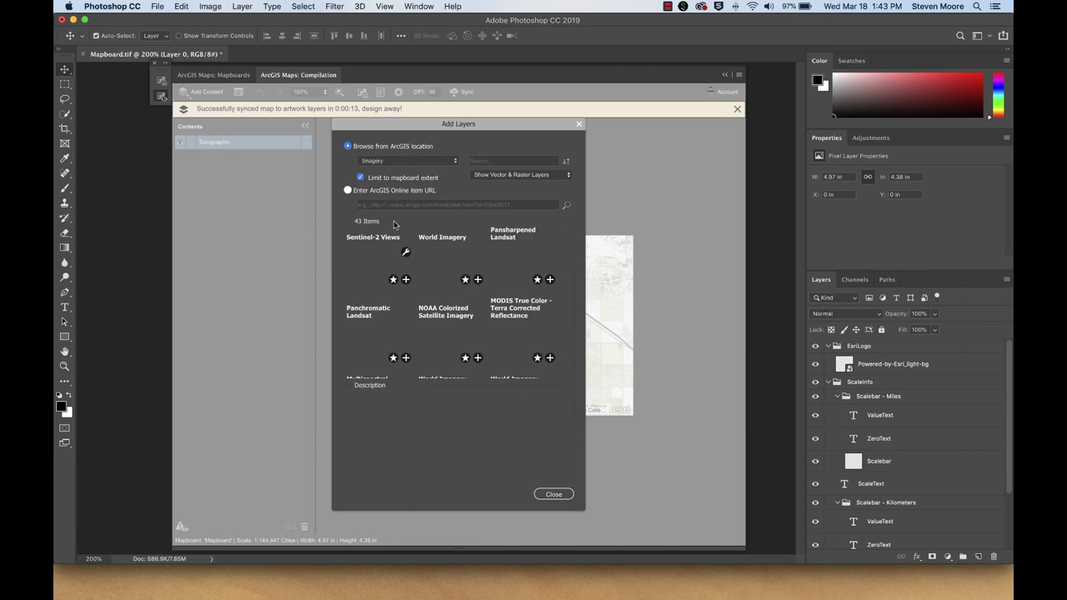
{"action": "scroll", "coordinate": [486, 316], "scroll_direction": "down", "scroll_amount": 2}
{"action": "scroll", "coordinate": [486, 317], "scroll_direction": "down", "scroll_amount": 5}
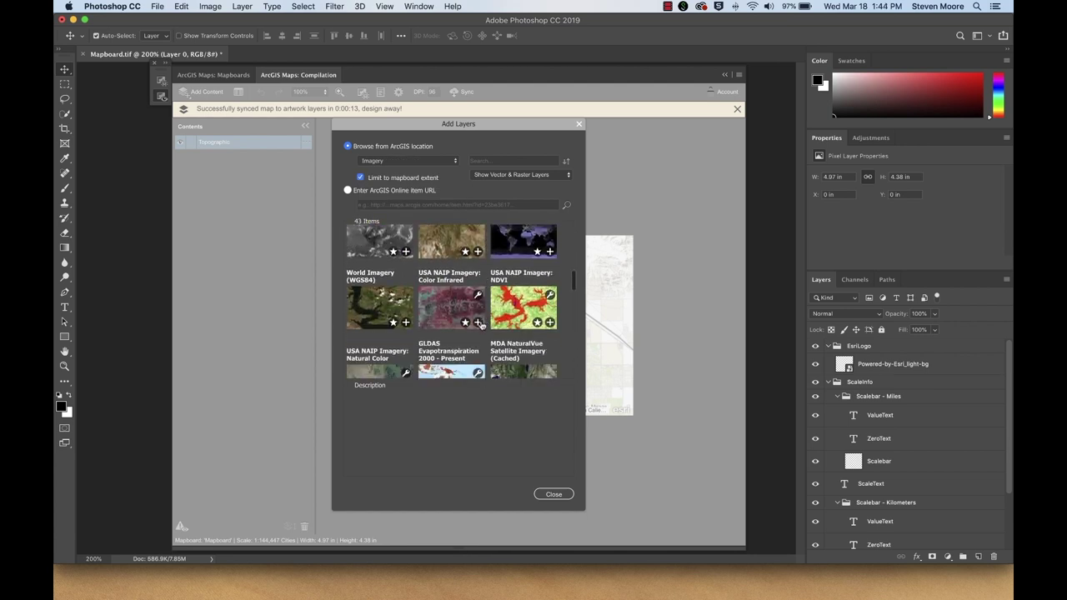
{"action": "left_click", "coordinate": [478, 323]}
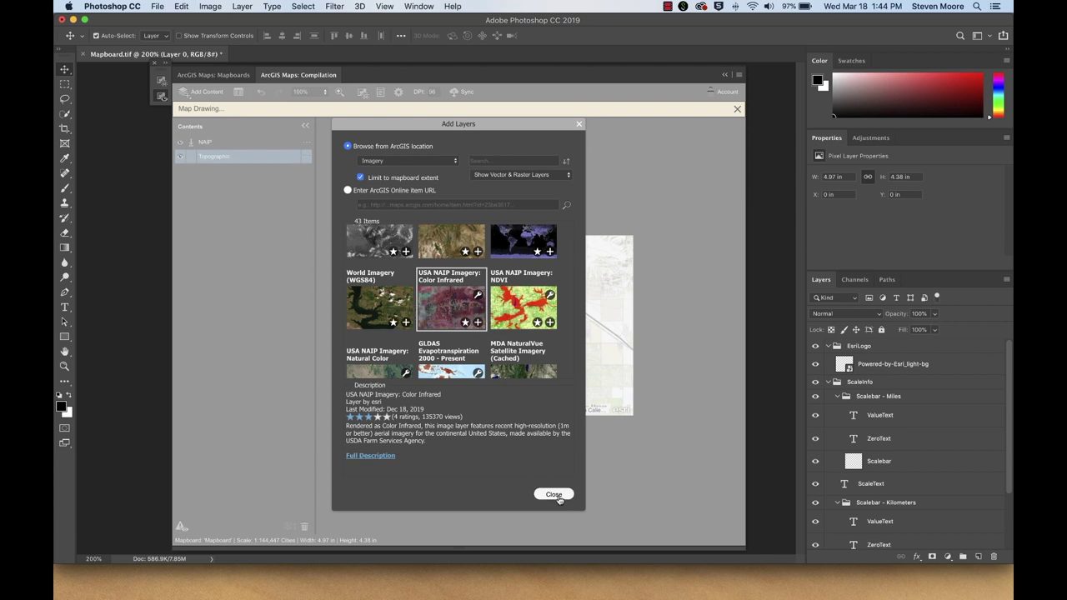
{"action": "left_click", "coordinate": [555, 494]}
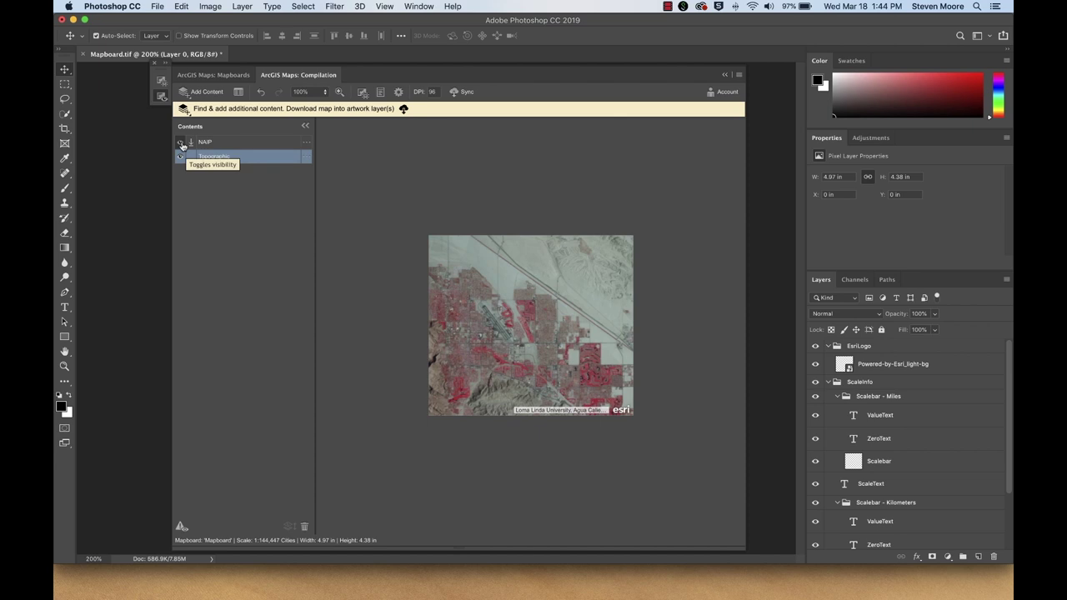
Step: Set both the NAIP and Topographic layers to sync, then start syncing the updated map
{"action": "left_click", "coordinate": [182, 145]}
{"action": "left_click", "coordinate": [182, 145]}
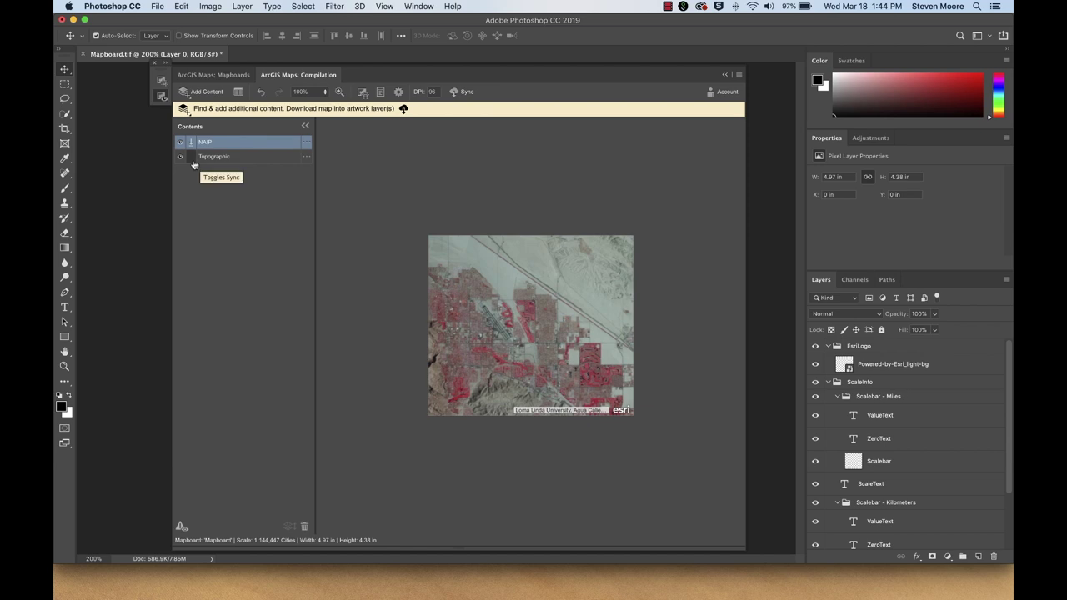
{"action": "left_click", "coordinate": [193, 163]}
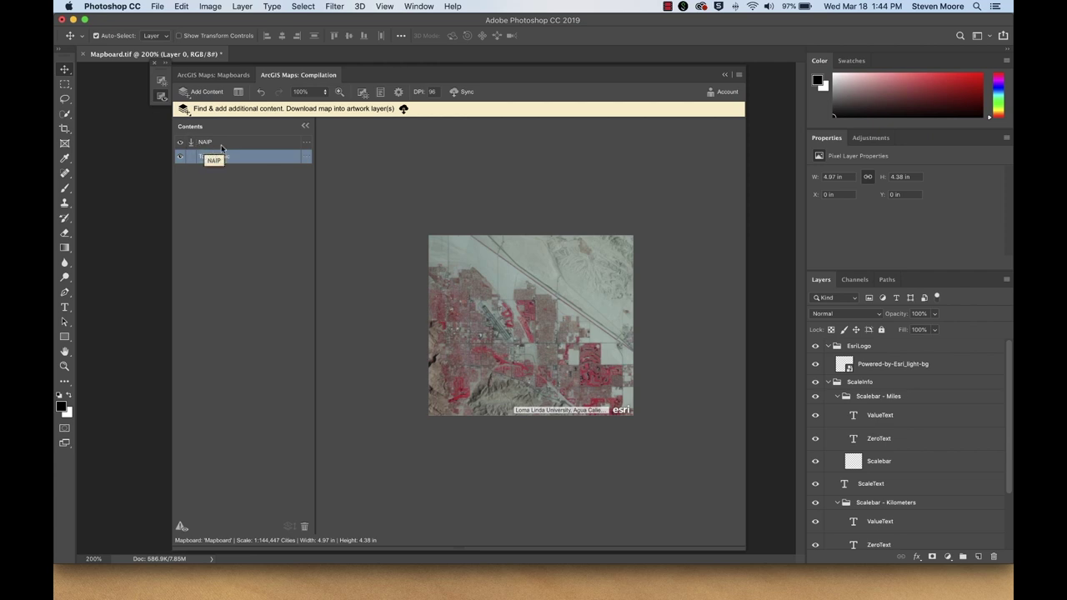
{"action": "left_click", "coordinate": [467, 90]}
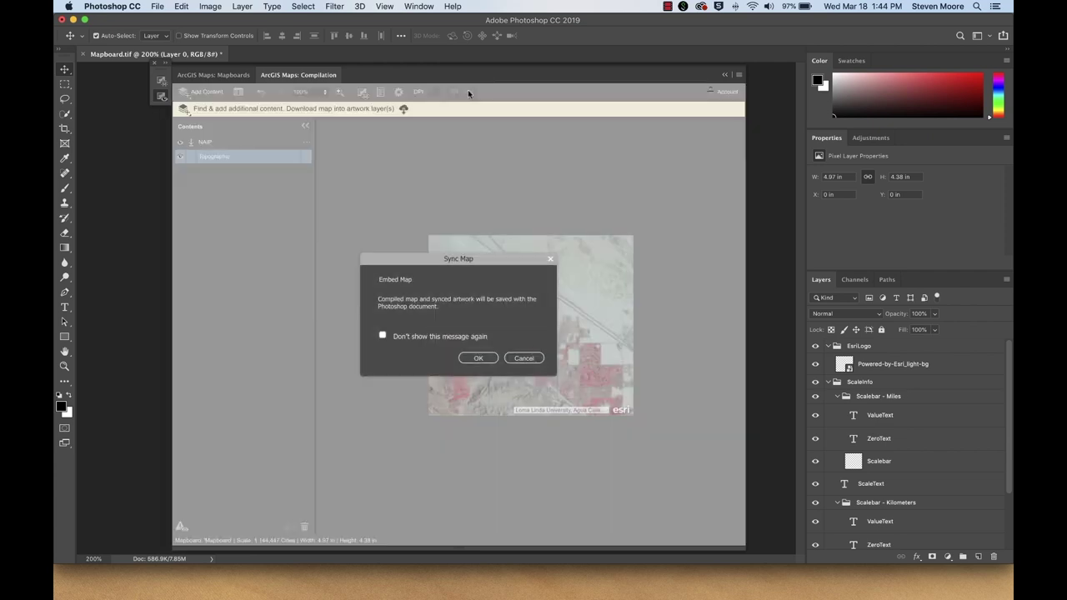
Step: Confirm the Sync Map dialog to embed the NAIP color-infrared imagery, then close the ArcGIS Maps panel
{"action": "left_click", "coordinate": [479, 358]}
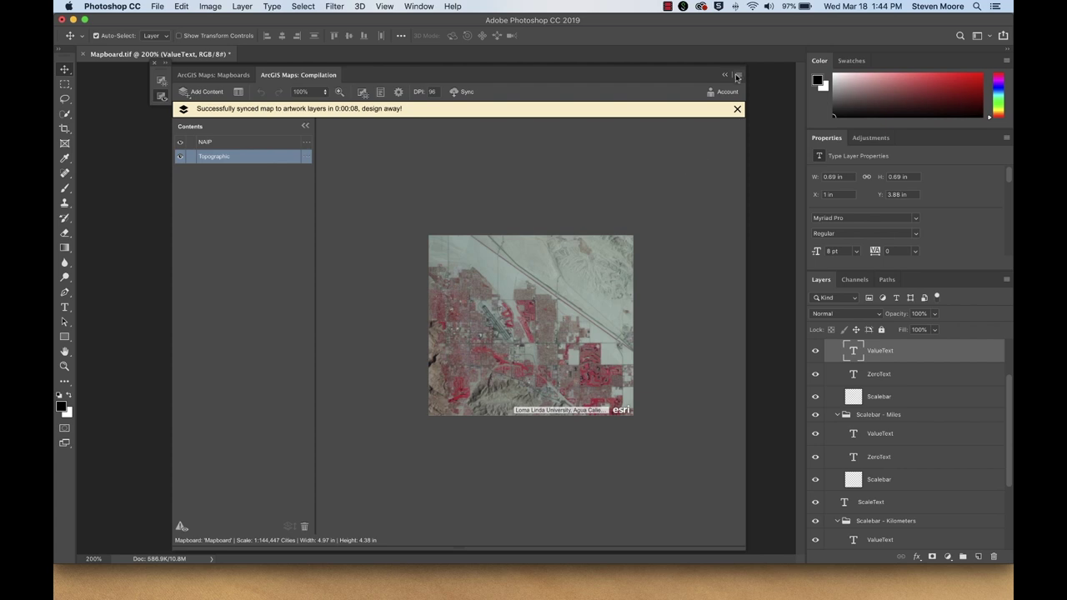
{"action": "left_click", "coordinate": [737, 77]}
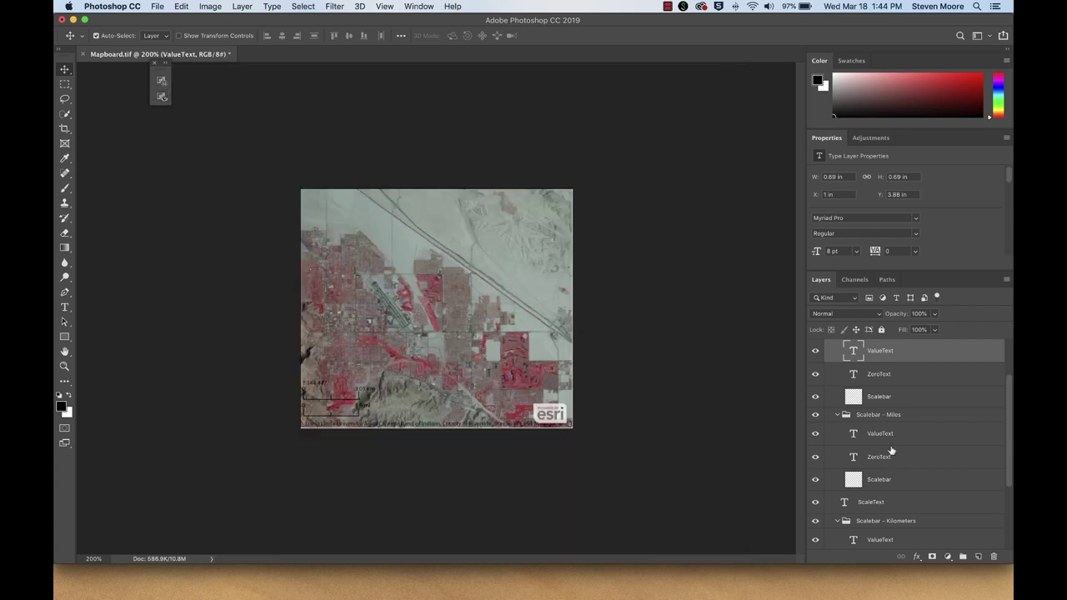
Step: Toggle the Background copy imagery layer off and on to compare it with the topographic map
{"action": "scroll", "coordinate": [891, 450], "scroll_direction": "down", "scroll_amount": 5}
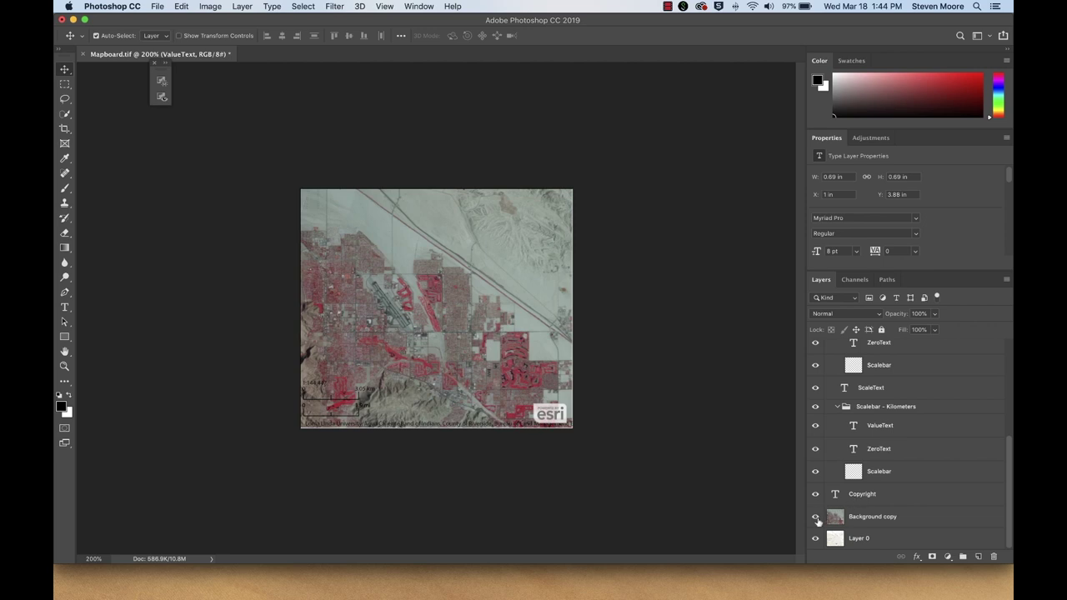
{"action": "left_click", "coordinate": [817, 517]}
{"action": "left_click", "coordinate": [816, 517]}
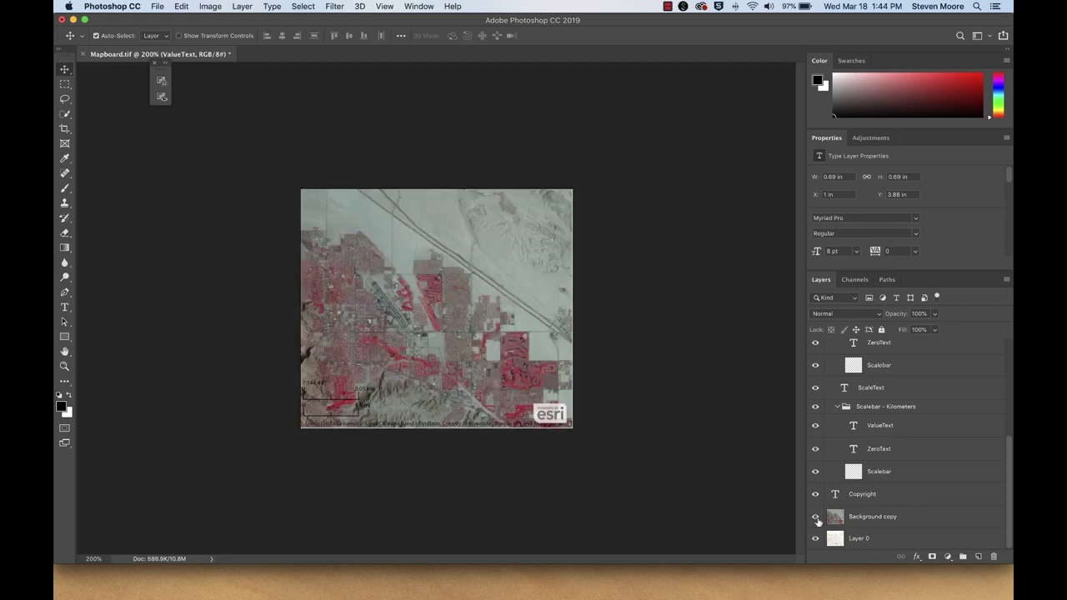
{"action": "left_click", "coordinate": [817, 517]}
{"action": "left_click", "coordinate": [817, 516]}
Step: Lower the Background copy imagery layer's opacity to 60%
{"action": "left_click", "coordinate": [907, 523]}
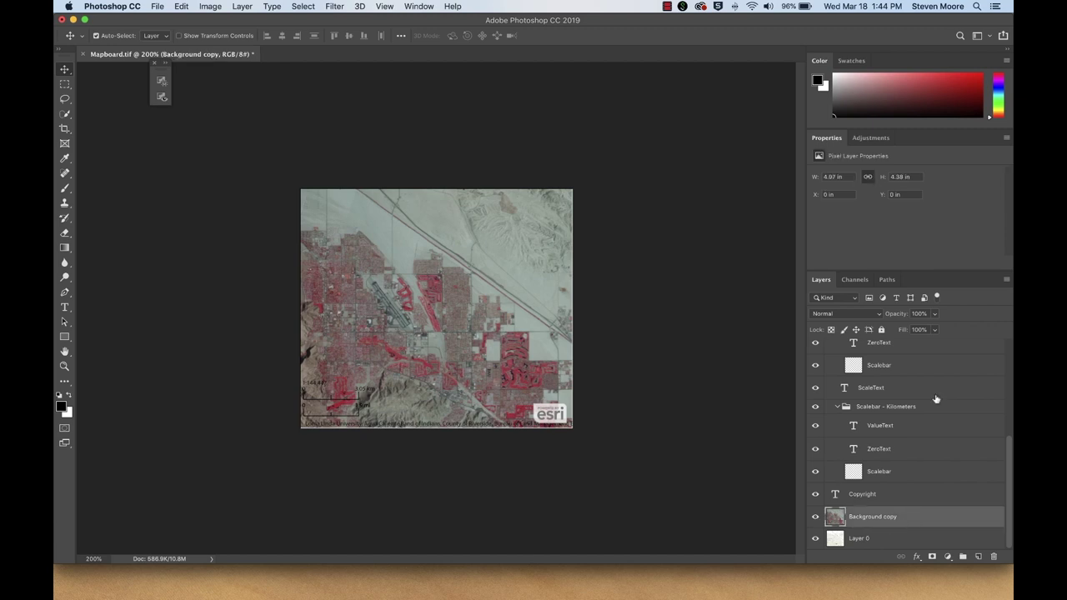
{"action": "left_click", "coordinate": [935, 315]}
{"action": "left_click_drag", "start_coordinate": [935, 325], "coordinate": [929, 330]}
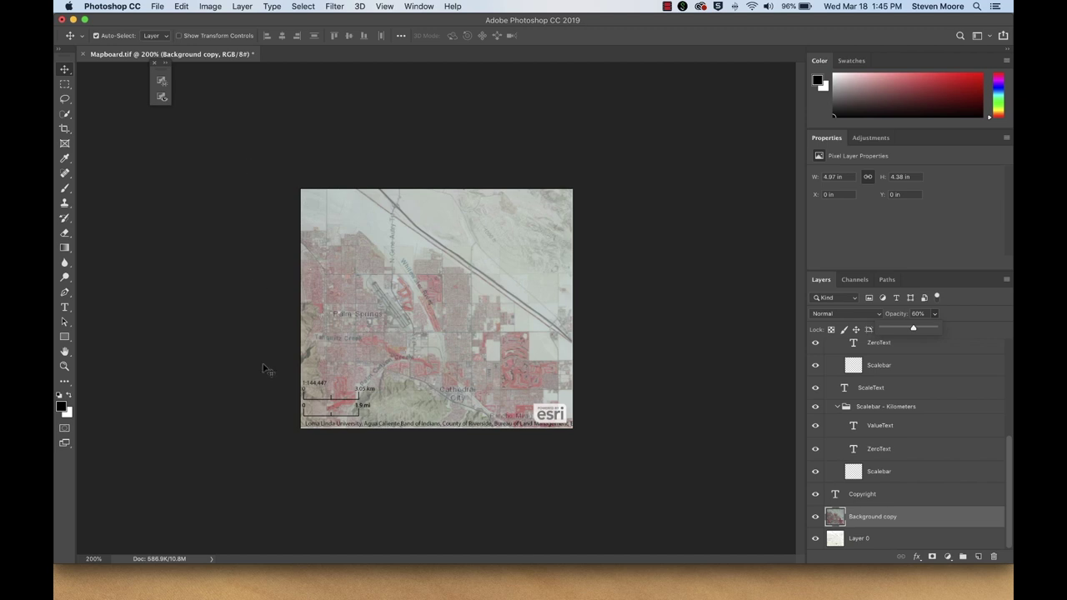
{"action": "mouse_move", "coordinate": [392, 588]}
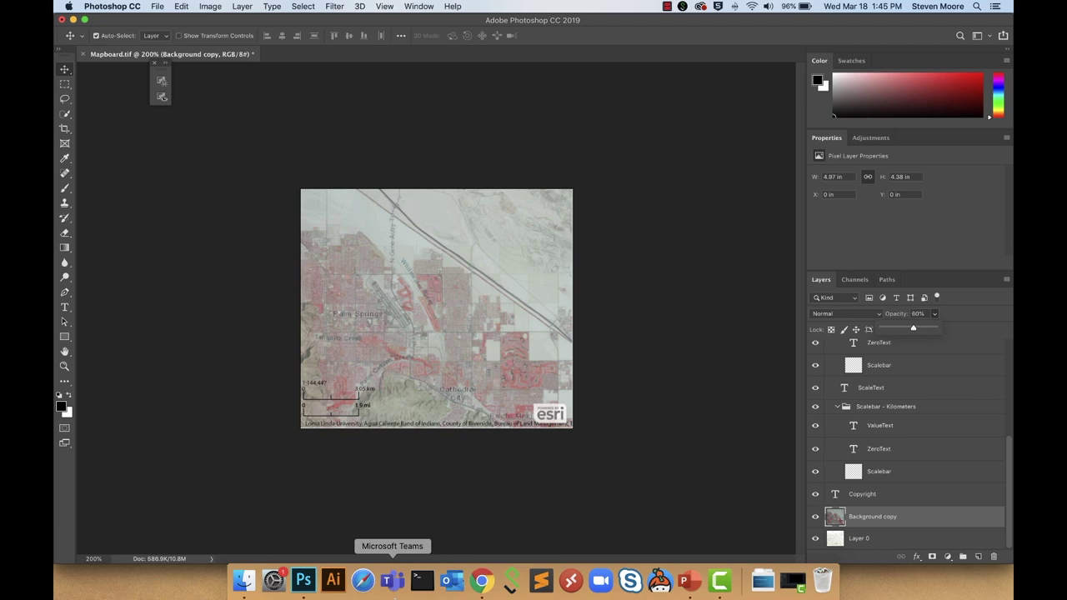
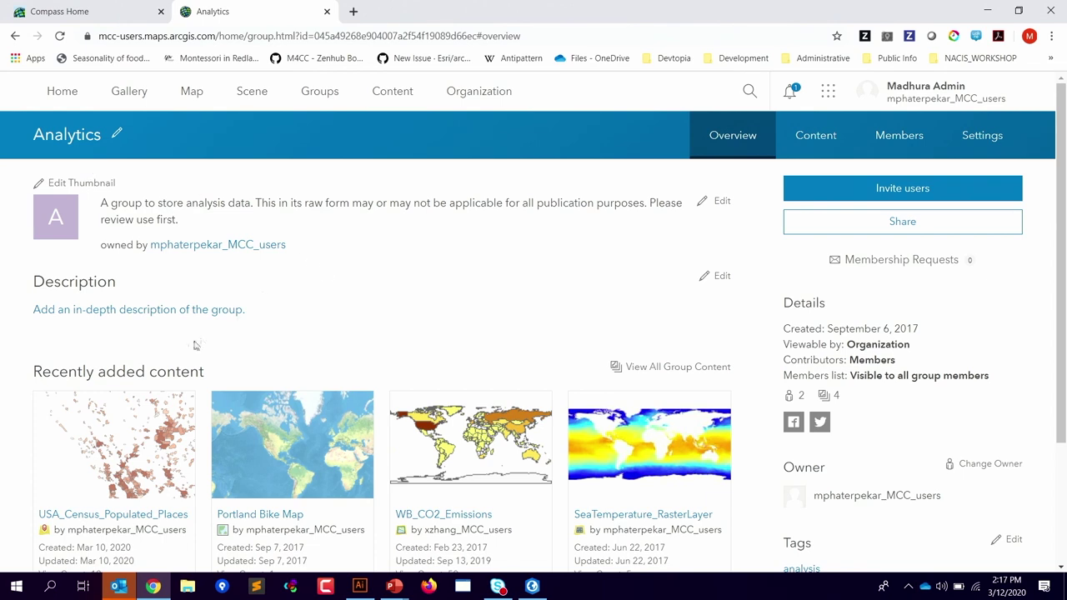
Step: Add the tag 'm4cc' beside 'analysis' on the Analytics group, save, and return to Illustrator
{"action": "mouse_move", "coordinate": [256, 439]}
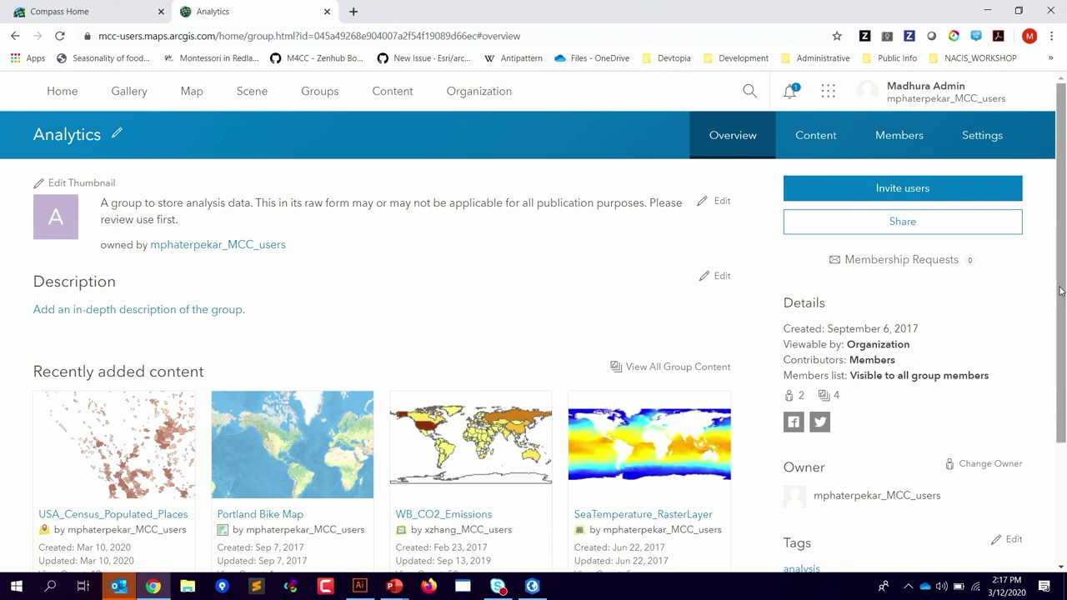
{"action": "left_click_drag", "start_coordinate": [1061, 290], "coordinate": [1064, 327]}
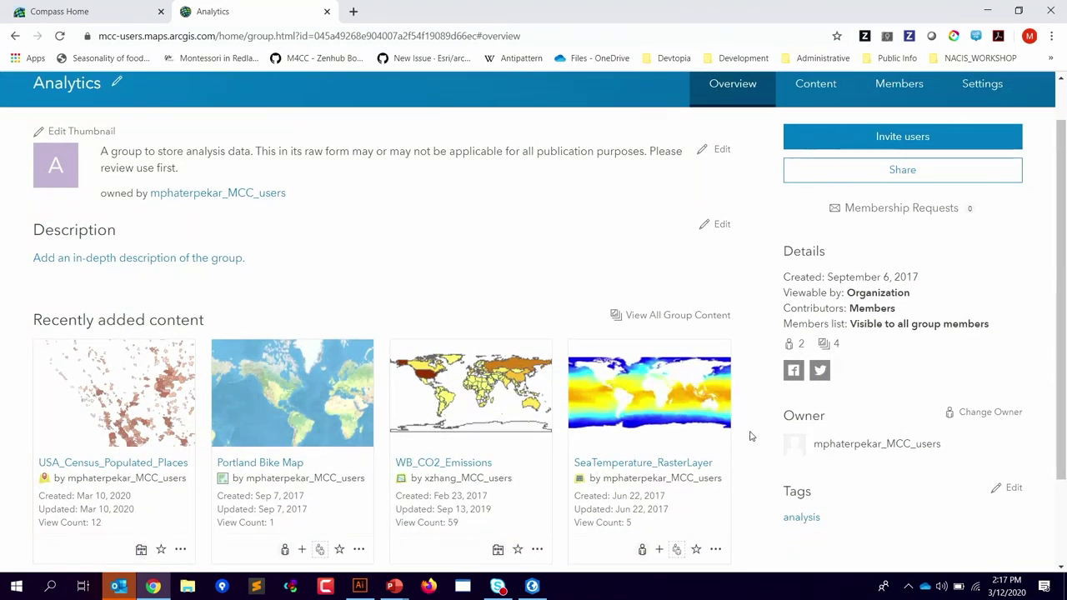
{"action": "left_click", "coordinate": [1012, 489]}
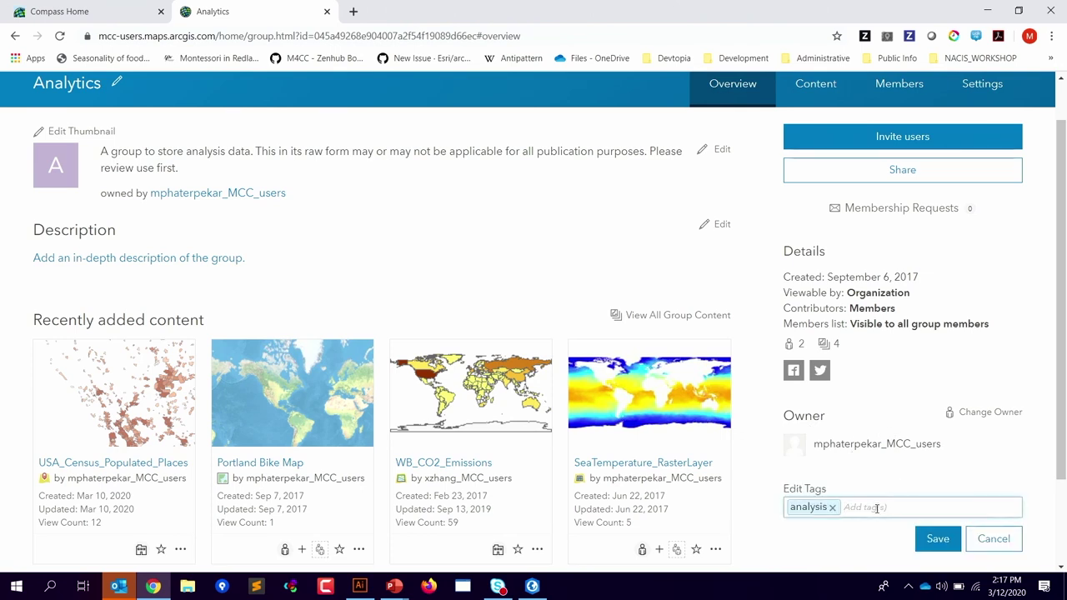
{"action": "type", "text": "m4cc"}
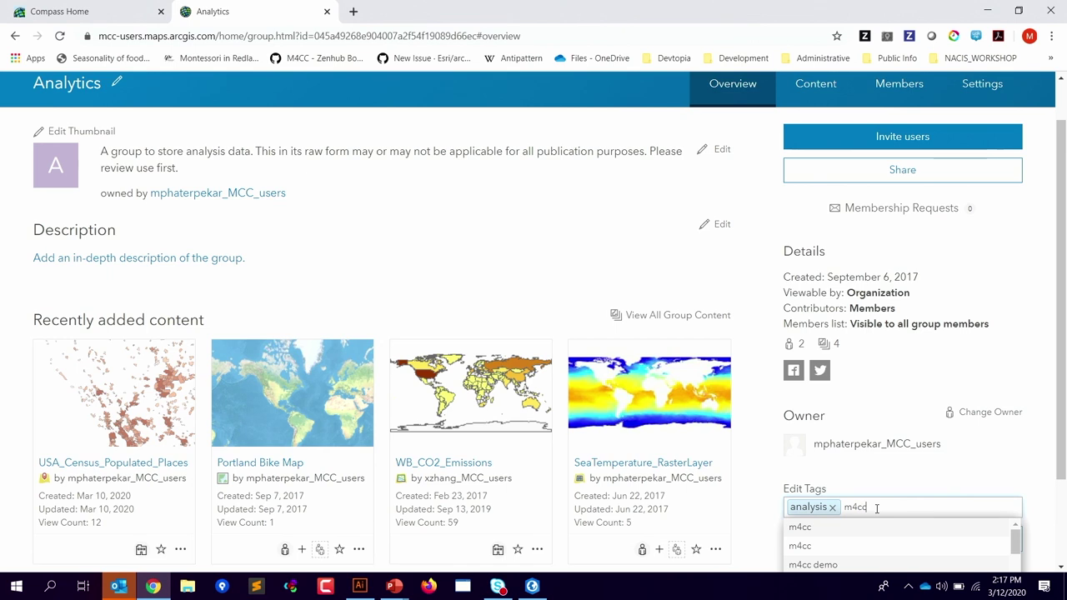
{"action": "key", "text": "Return"}
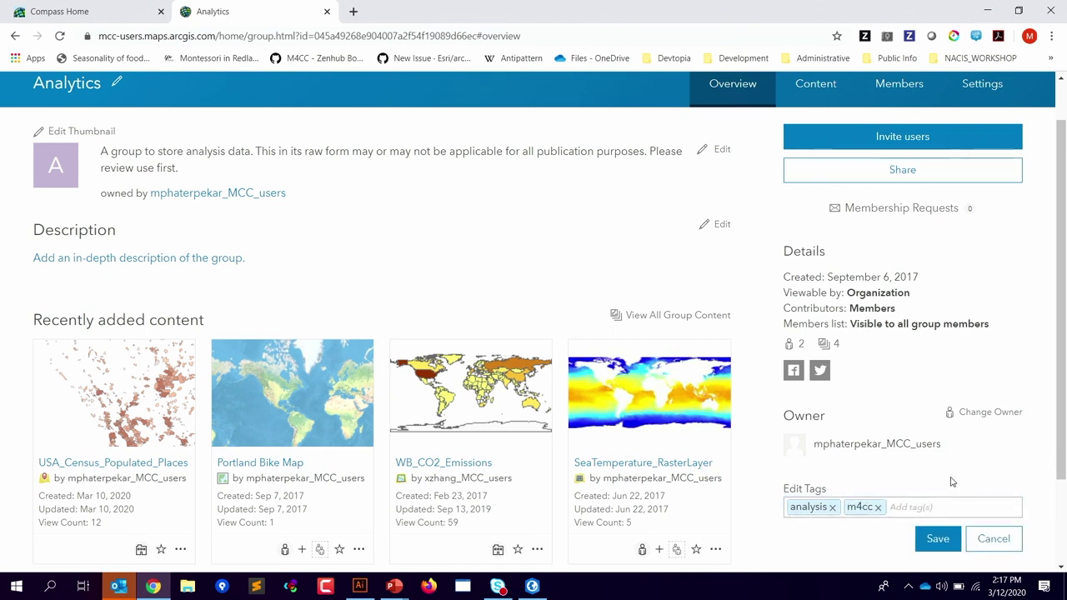
{"action": "left_click", "coordinate": [935, 539]}
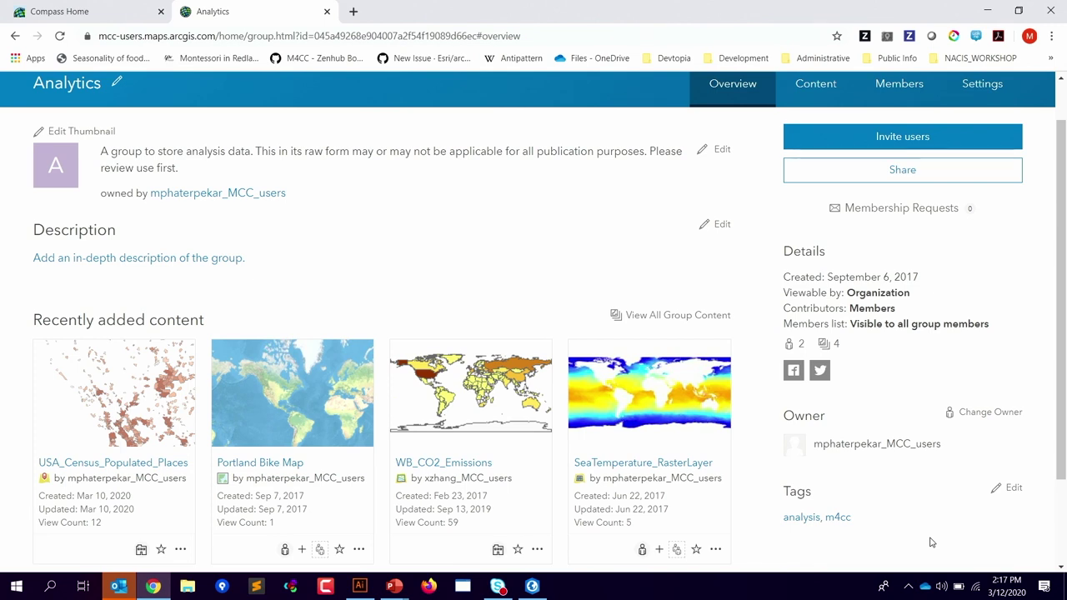
{"action": "key", "text": "alt+Tab"}
{"action": "key", "text": "alt+Tab"}
{"action": "key", "text": "alt+Tab"}
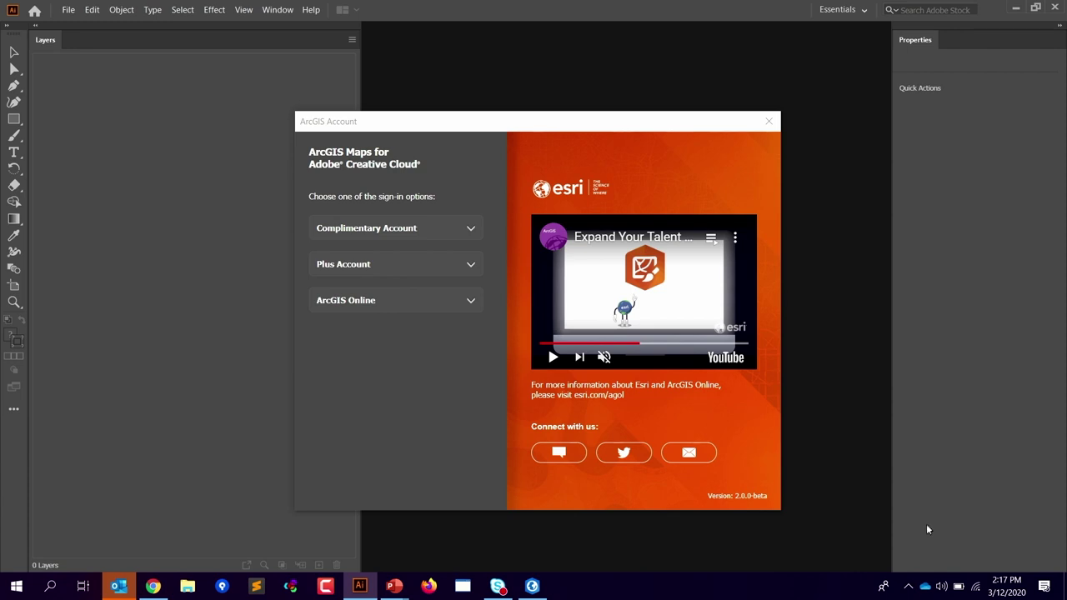
Step: Sign in to ArcGIS Online from Illustrator's ArcGIS Account window with the account username and password
{"action": "left_click", "coordinate": [413, 309]}
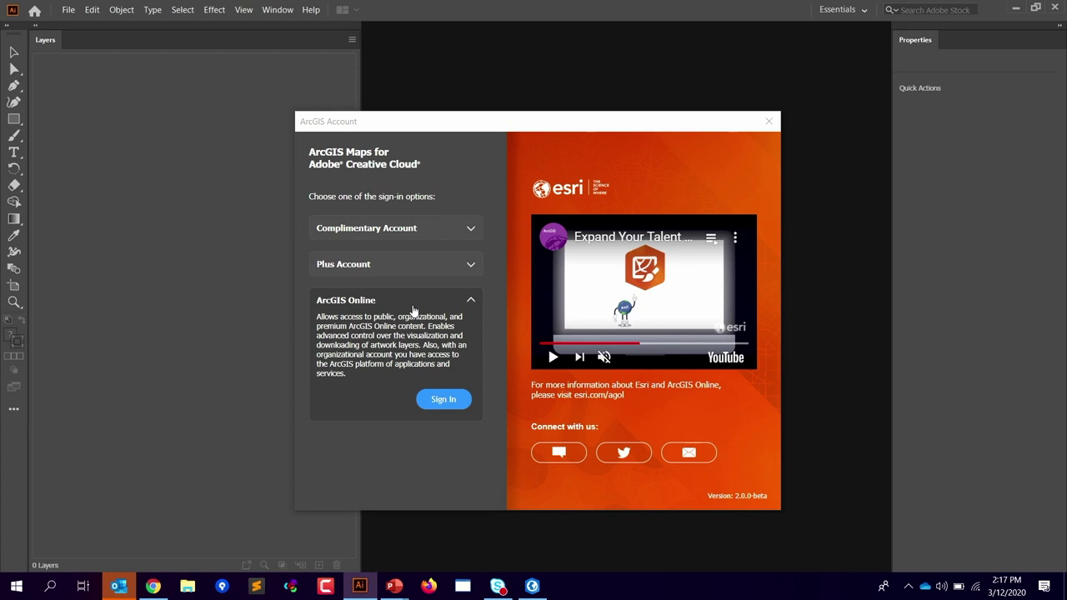
{"action": "left_click", "coordinate": [443, 400]}
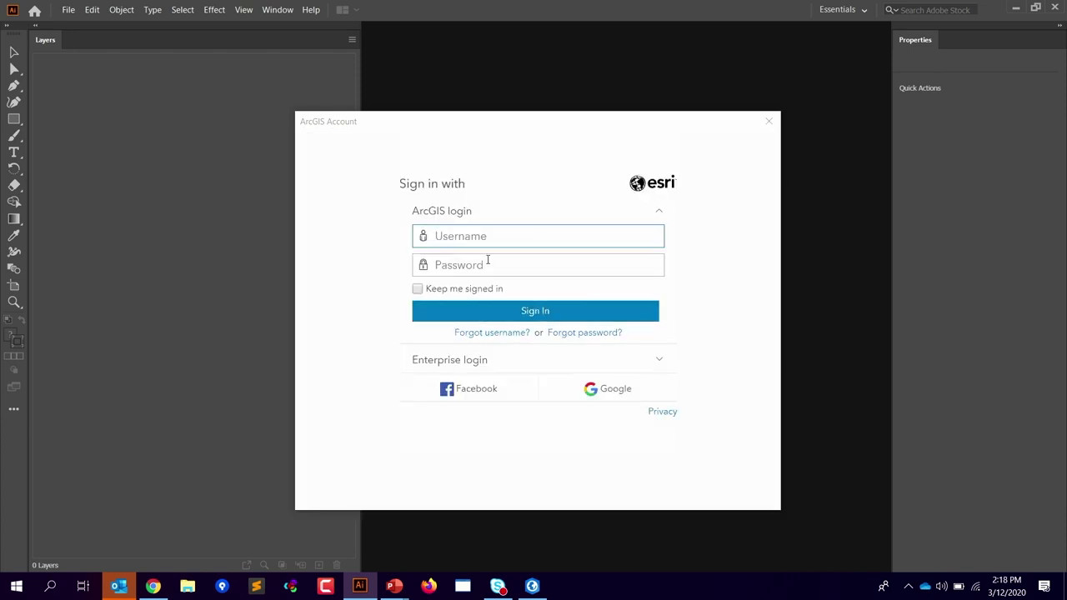
{"action": "type", "text": "mpha"}
{"action": "key", "text": "BackSpace"}
{"action": "key", "text": "BackSpace"}
{"action": "key", "text": "BackSpace"}
{"action": "key", "text": "BackSpace"}
{"action": "type", "text": "arcmadzdemo"}
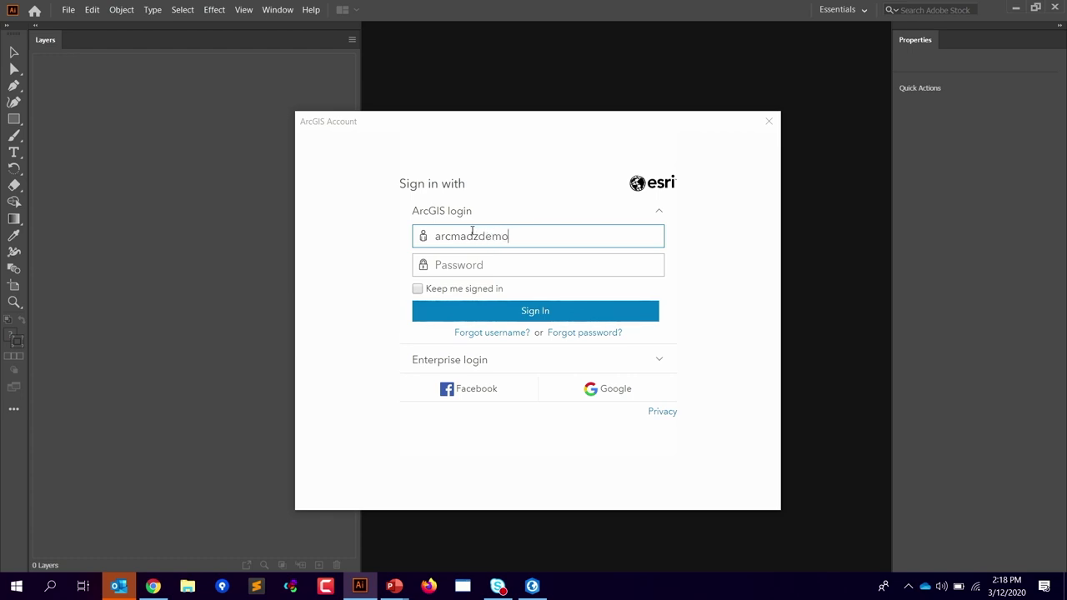
{"action": "key", "text": "BackSpace"}
{"action": "key", "text": "BackSpace"}
{"action": "key", "text": "BackSpace"}
{"action": "type", "text": "_mcc_dem********"}
{"action": "key", "text": "Return"}
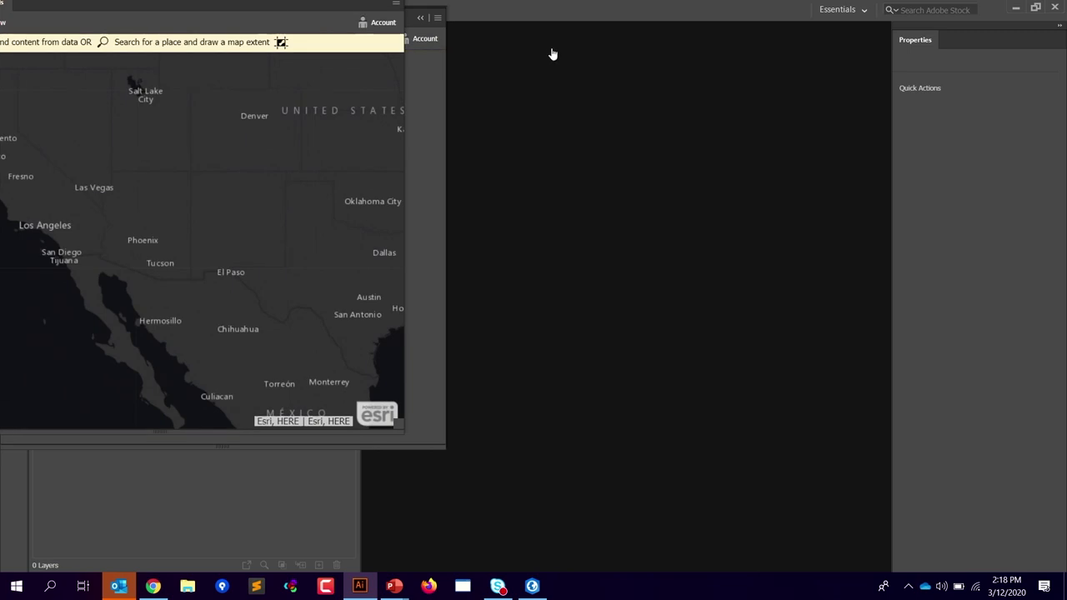
Step: Separate the Mapboards and Compilation panels so both are visible, with Mapboards in front
{"action": "left_click_drag", "start_coordinate": [209, 3], "coordinate": [491, 121]}
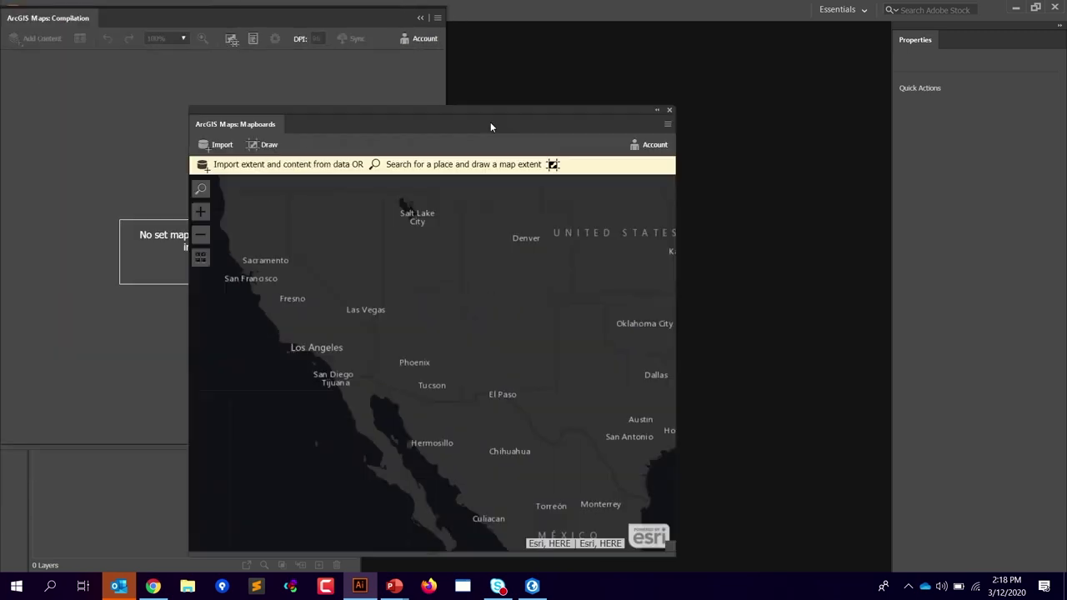
{"action": "mouse_move", "coordinate": [305, 17]}
{"action": "left_mouse_down"}
{"action": "mouse_move", "coordinate": [608, 90]}
{"action": "mouse_move", "coordinate": [736, 53]}
{"action": "mouse_move", "coordinate": [698, 46]}
{"action": "left_mouse_up"}
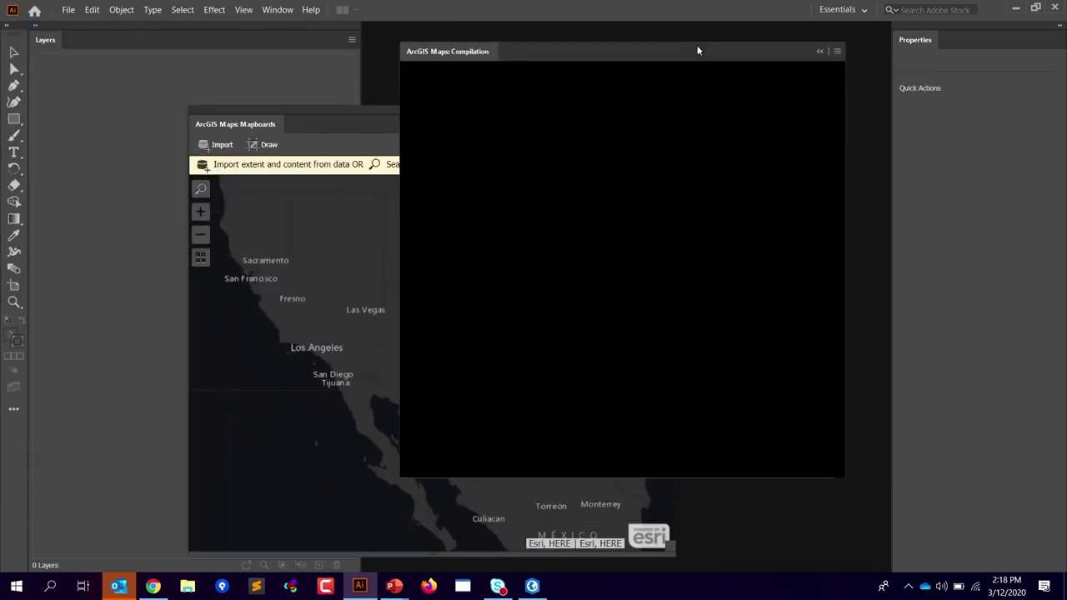
{"action": "left_click", "coordinate": [327, 109]}
{"action": "left_click_drag", "start_coordinate": [400, 109], "coordinate": [391, 82]}
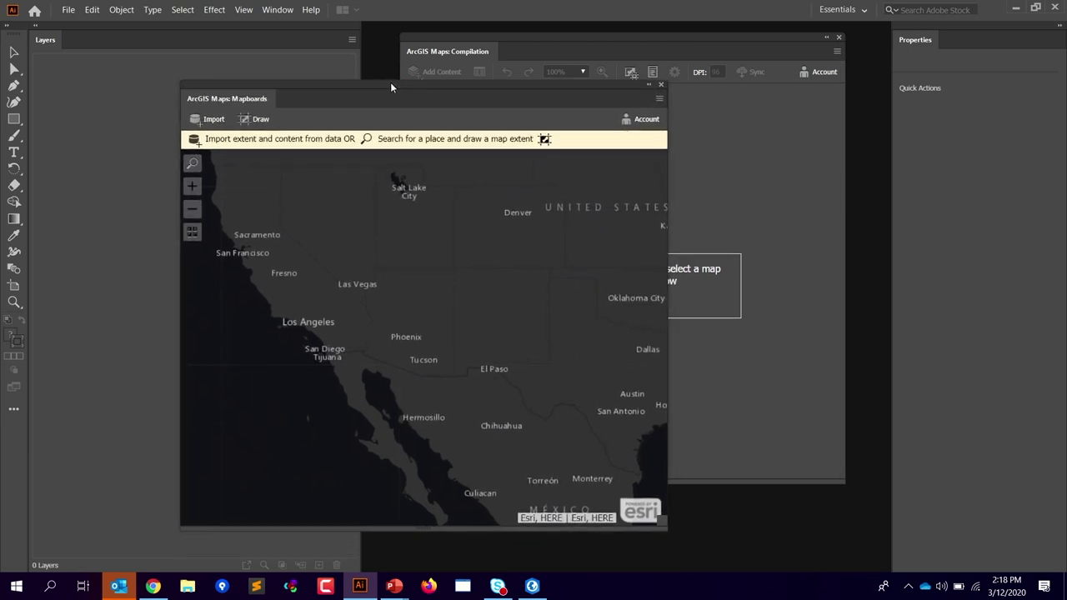
Step: Browse the My Organization locations in Create From Layer, then close it without importing
{"action": "left_click", "coordinate": [210, 119]}
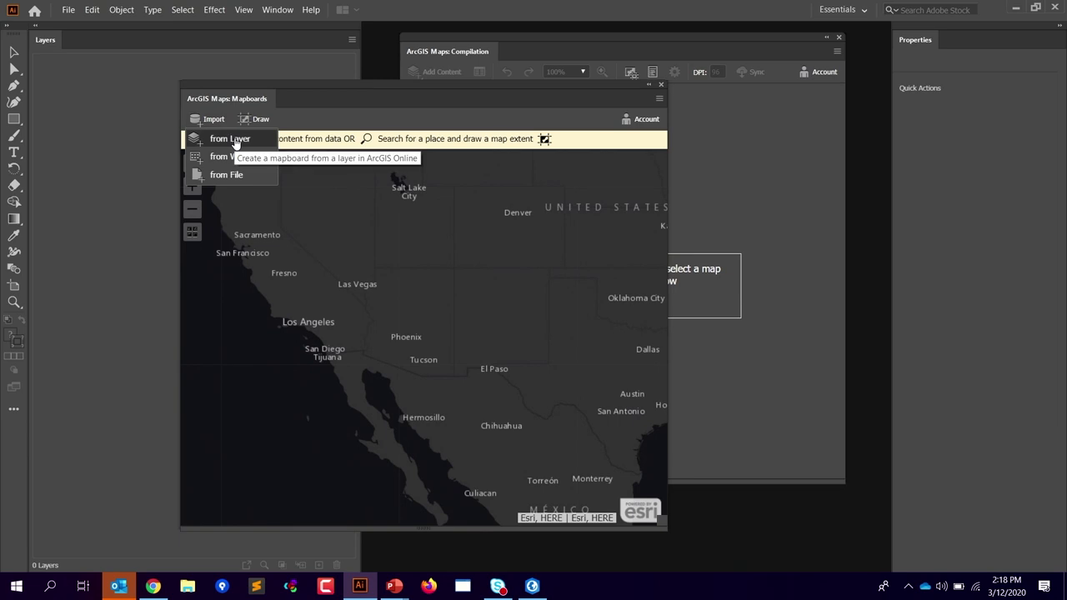
{"action": "left_click", "coordinate": [236, 142]}
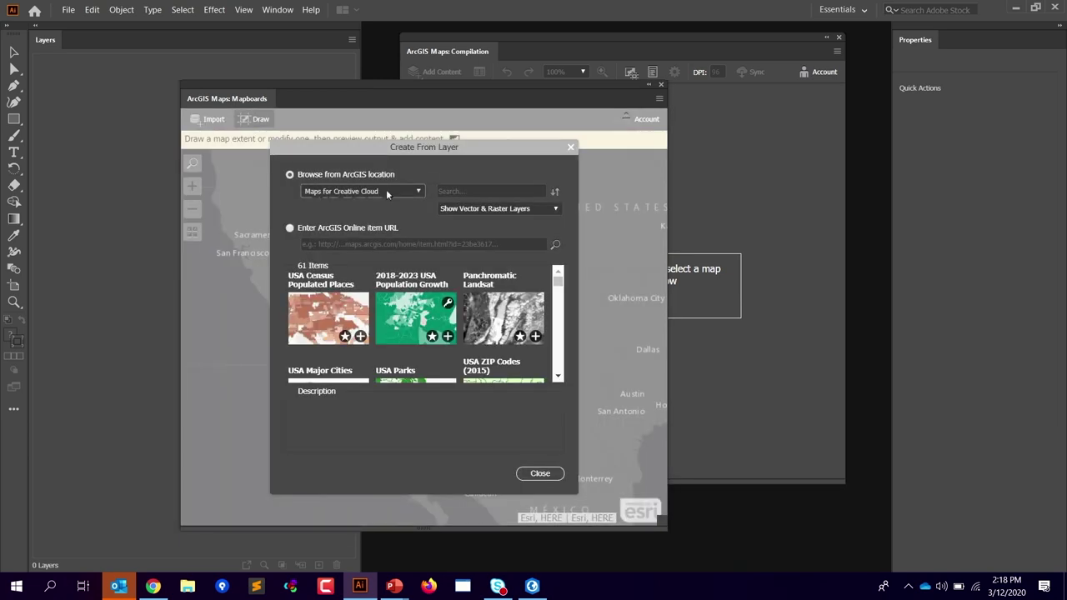
{"action": "left_click", "coordinate": [380, 193]}
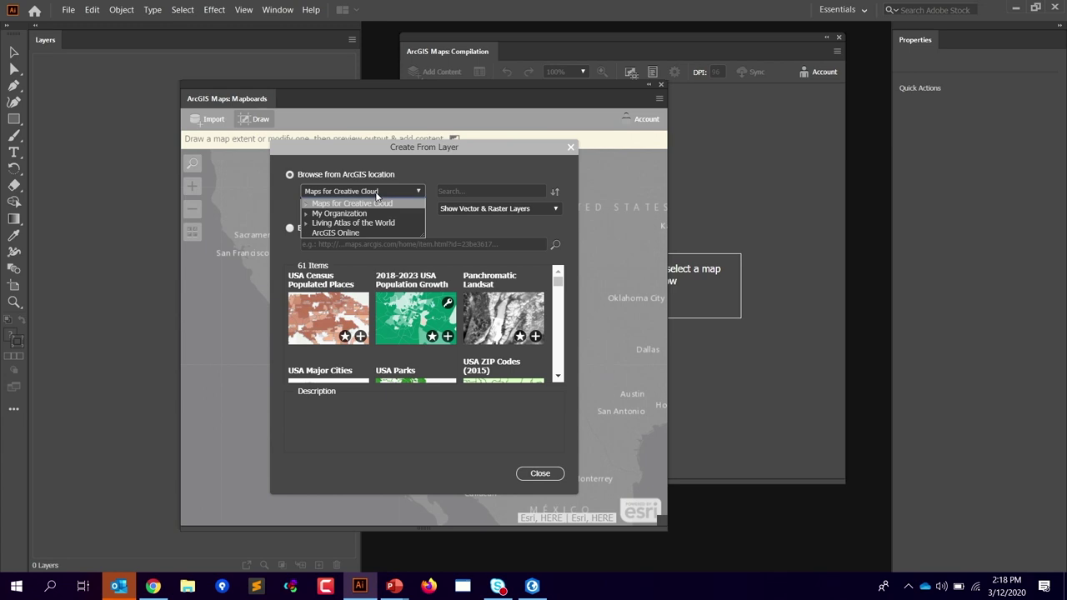
{"action": "left_click", "coordinate": [306, 216]}
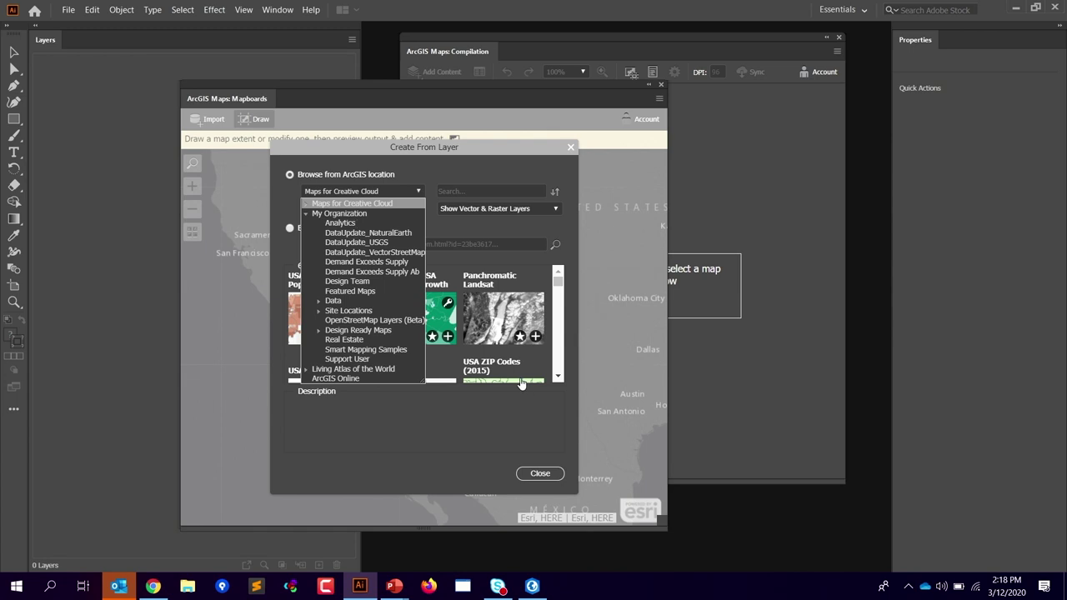
{"action": "left_click", "coordinate": [471, 406]}
{"action": "left_click", "coordinate": [541, 474]}
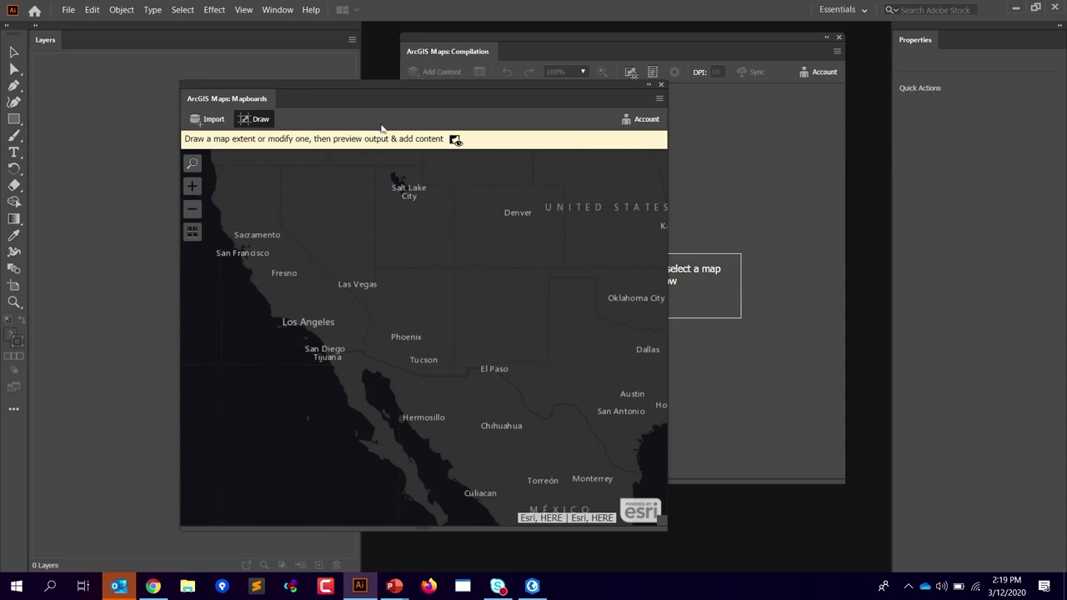
{"action": "left_click_drag", "start_coordinate": [358, 83], "coordinate": [384, 79]}
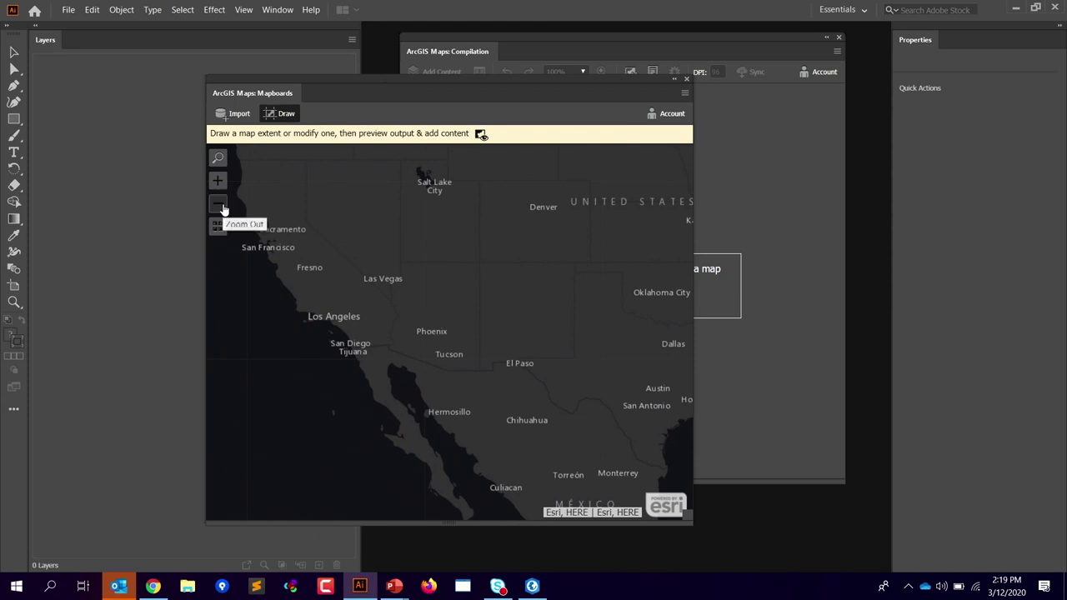
{"action": "left_click", "coordinate": [221, 207]}
{"action": "left_click", "coordinate": [219, 181]}
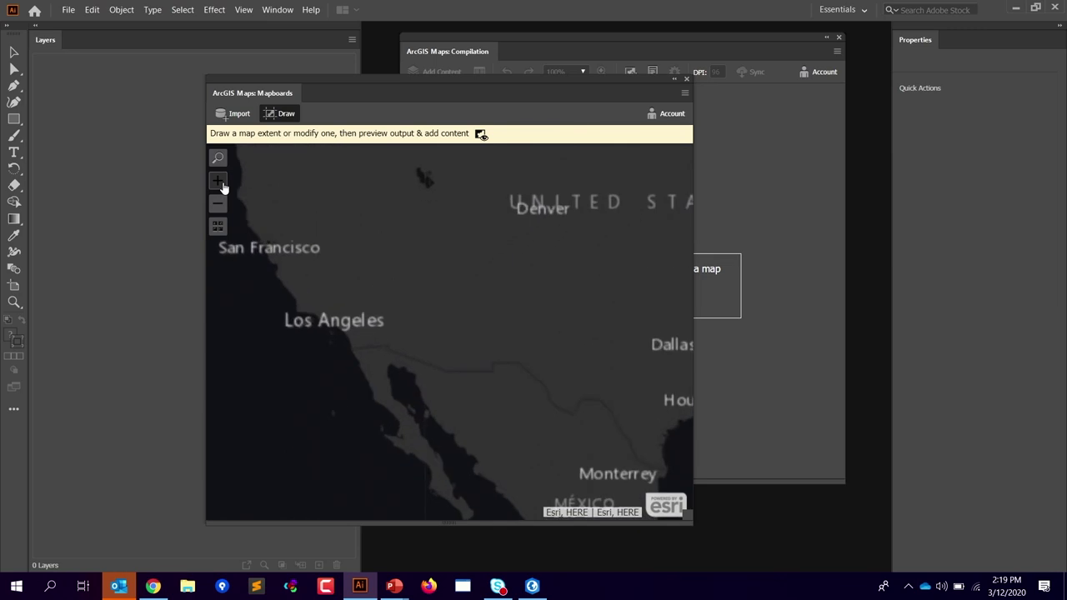
{"action": "left_click_drag", "start_coordinate": [330, 293], "coordinate": [422, 330]}
{"action": "left_click", "coordinate": [515, 401]}
{"action": "left_click_drag", "start_coordinate": [342, 303], "coordinate": [520, 378]}
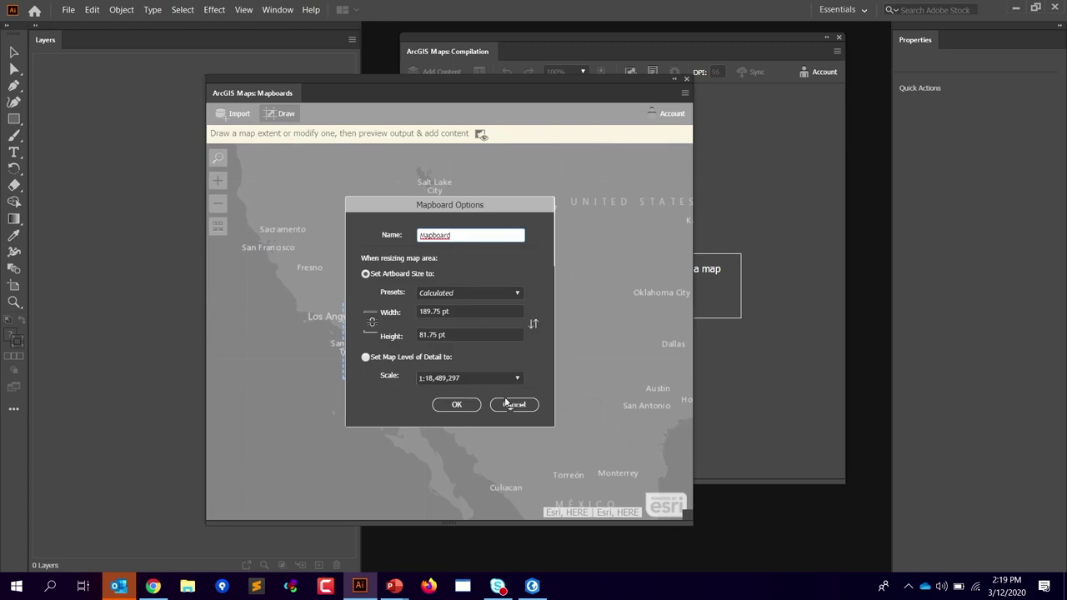
{"action": "left_click", "coordinate": [505, 404]}
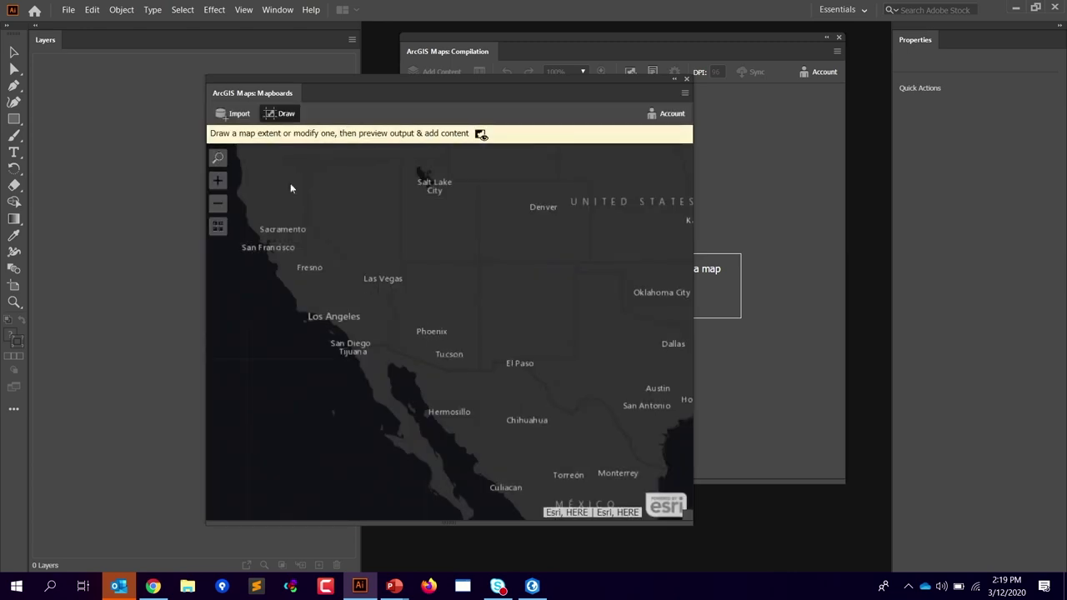
{"action": "left_click", "coordinate": [281, 114]}
{"action": "left_click_drag", "start_coordinate": [279, 258], "coordinate": [330, 278]}
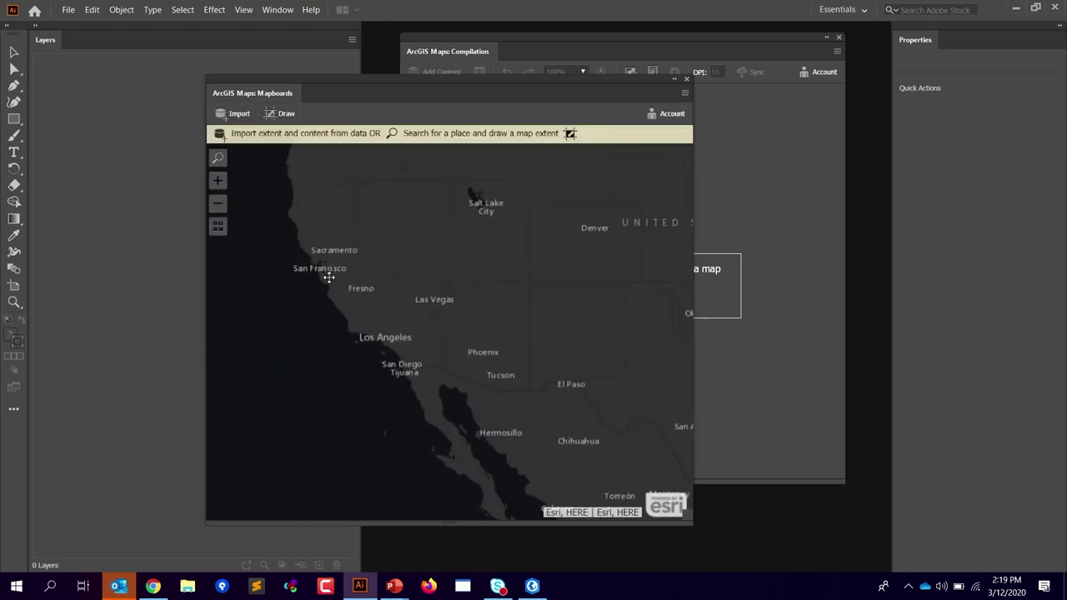
Step: Search the map for 'Los Angeles, CA, USA' and jump to it
{"action": "left_click", "coordinate": [218, 180]}
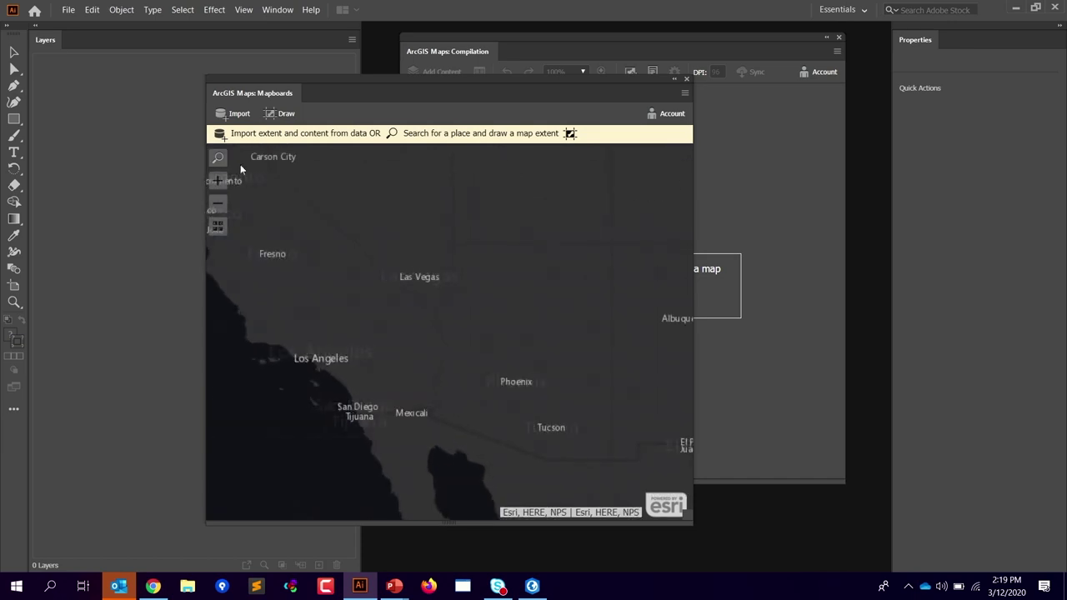
{"action": "left_click", "coordinate": [217, 158]}
{"action": "type", "text": "los"}
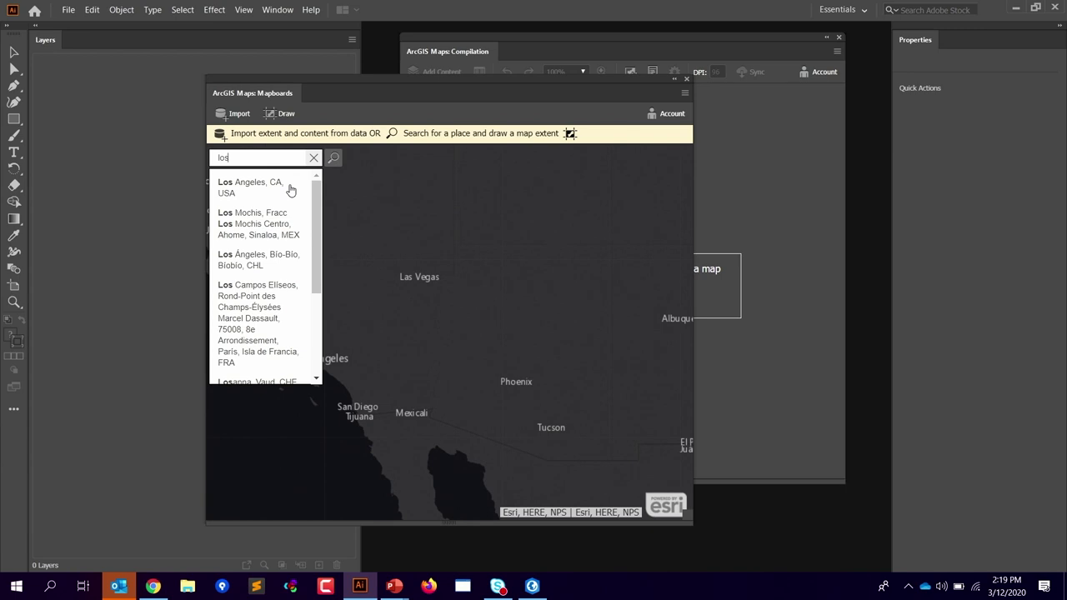
{"action": "left_click", "coordinate": [290, 191]}
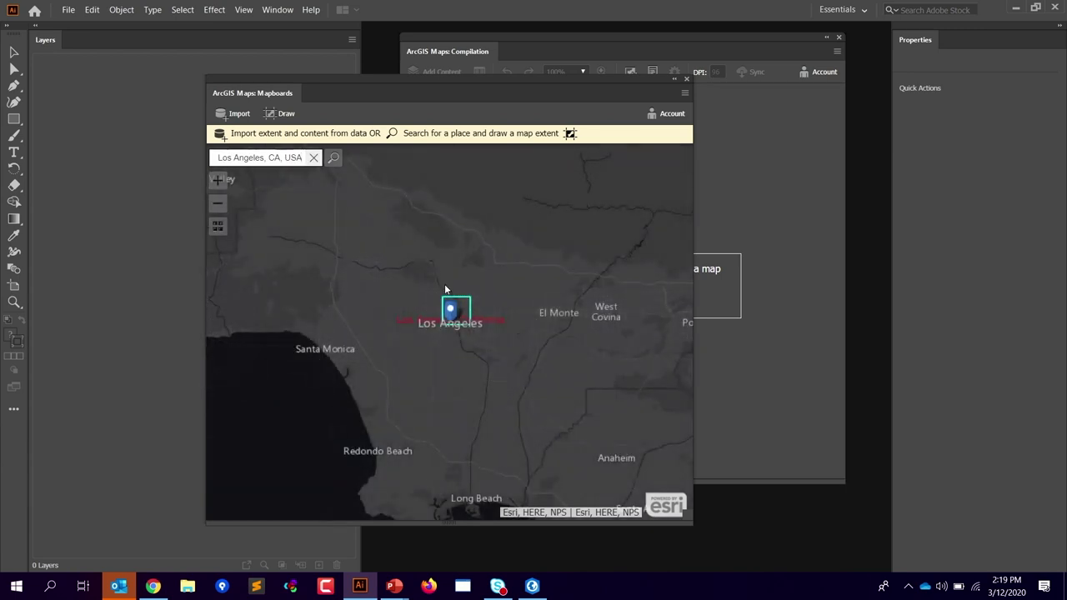
{"action": "left_click", "coordinate": [447, 253]}
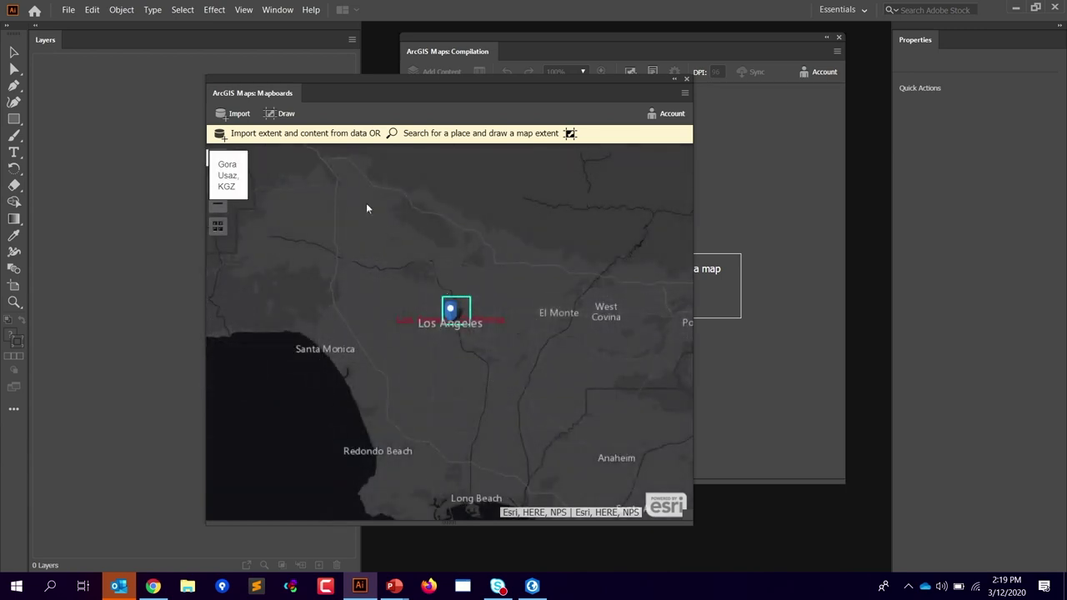
{"action": "left_click", "coordinate": [227, 165]}
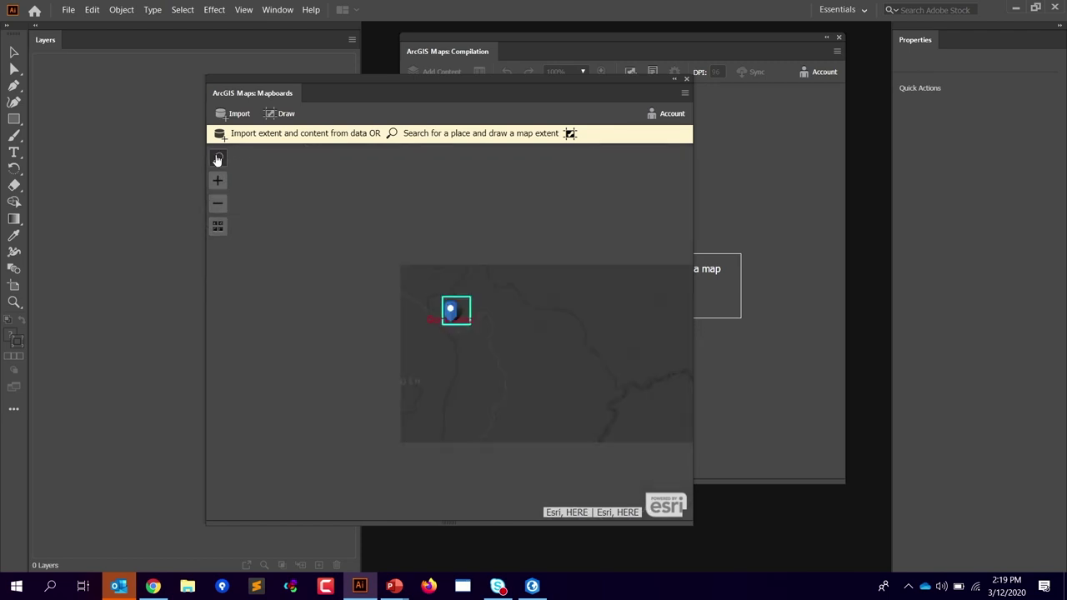
{"action": "left_click", "coordinate": [217, 158]}
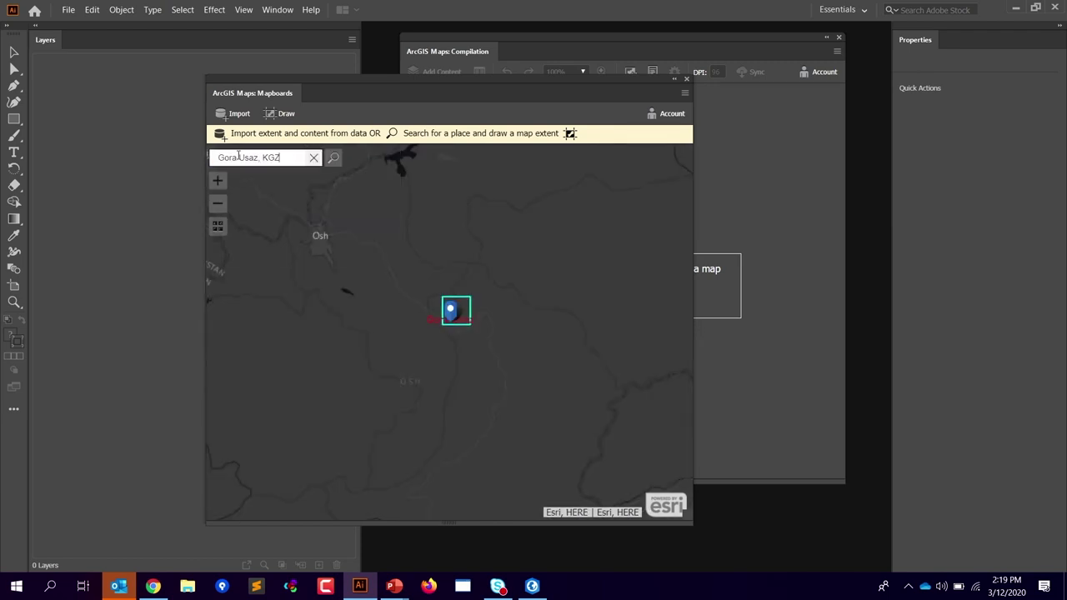
{"action": "left_click", "coordinate": [309, 160]}
{"action": "left_click", "coordinate": [218, 158]}
{"action": "type", "text": "los"}
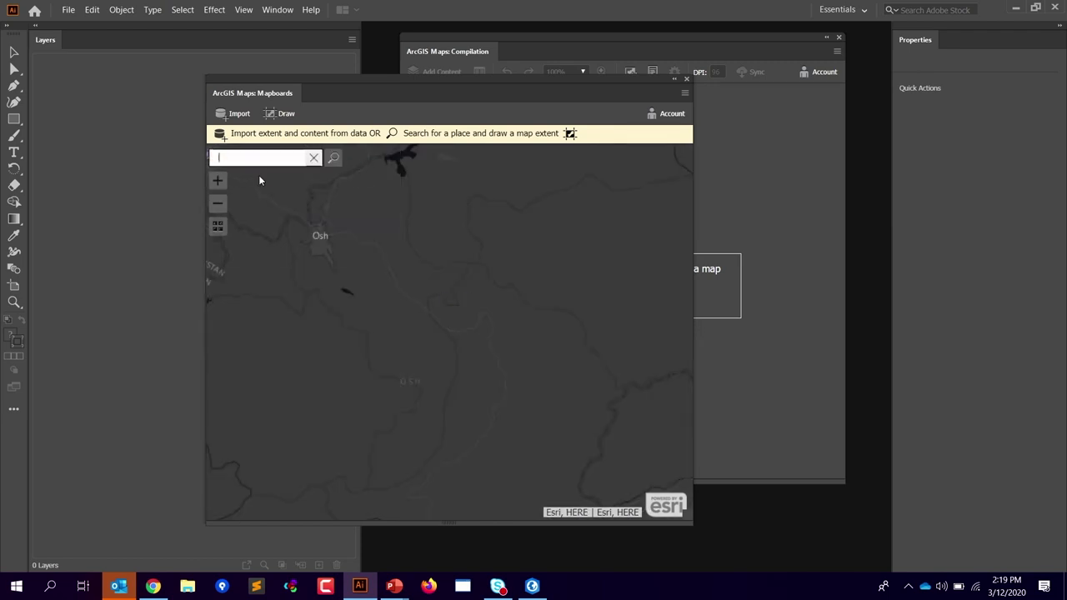
{"action": "type", "text": " an"}
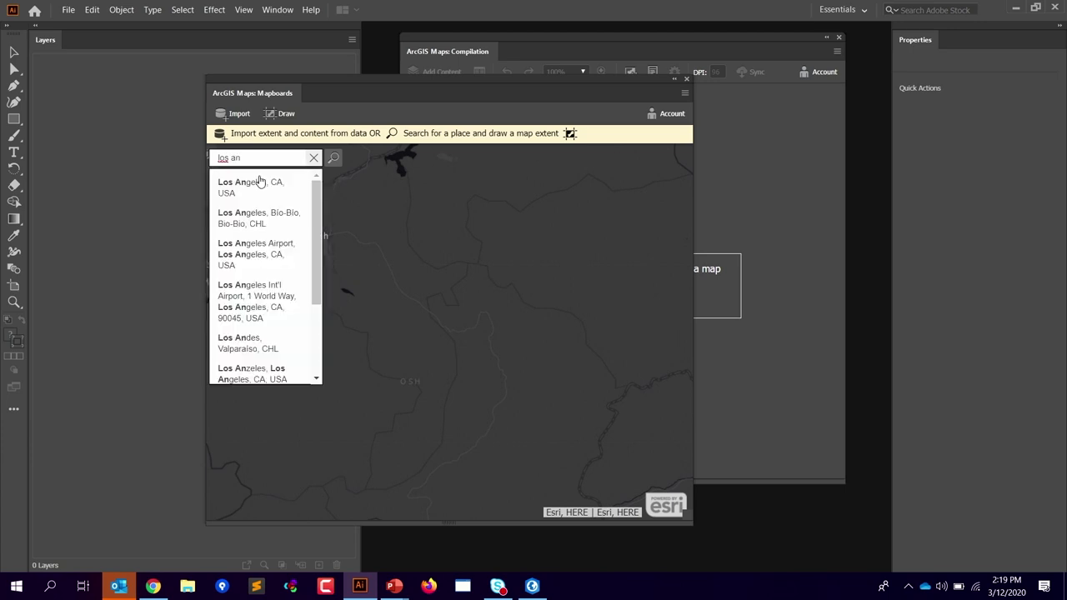
{"action": "left_click", "coordinate": [259, 183]}
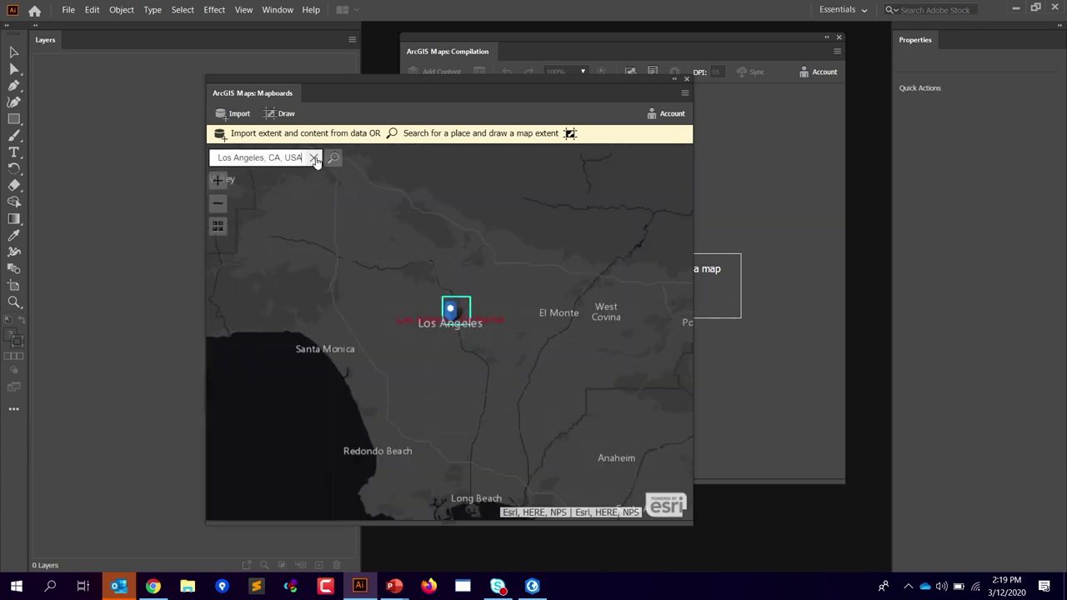
Step: Centre the map on Inglewood and LAX and draw a map extent over that area
{"action": "left_click_drag", "start_coordinate": [448, 279], "coordinate": [537, 359]}
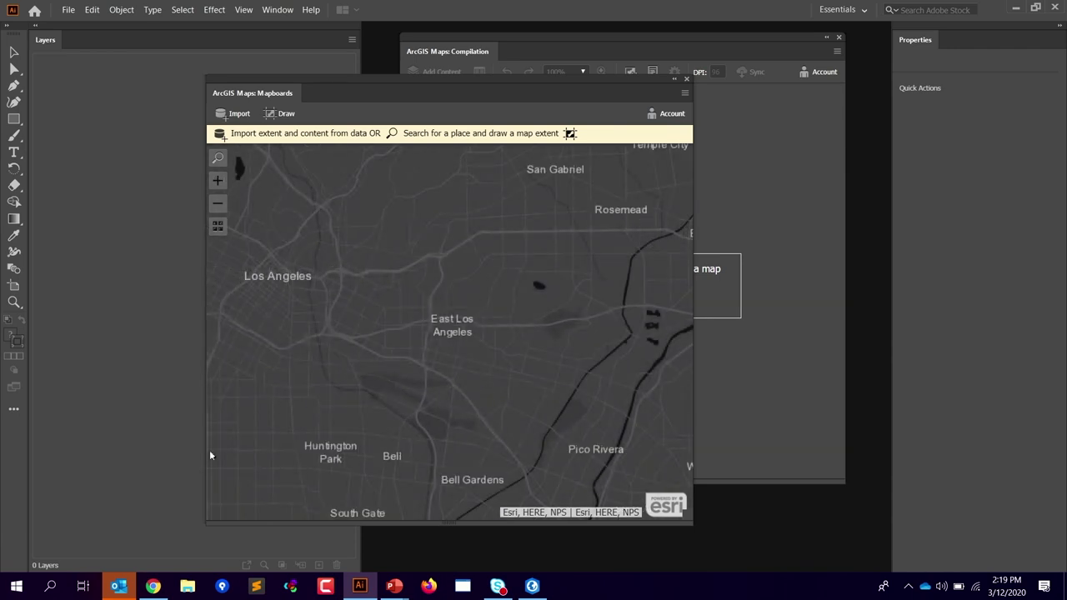
{"action": "left_click_drag", "start_coordinate": [308, 367], "coordinate": [481, 341]}
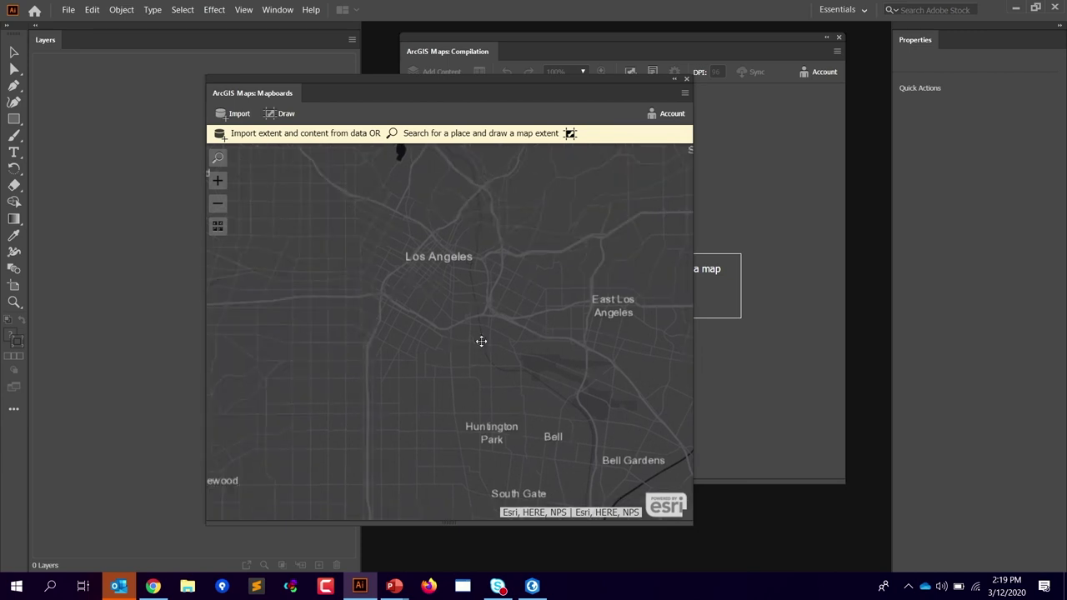
{"action": "left_click_drag", "start_coordinate": [208, 405], "coordinate": [441, 359]}
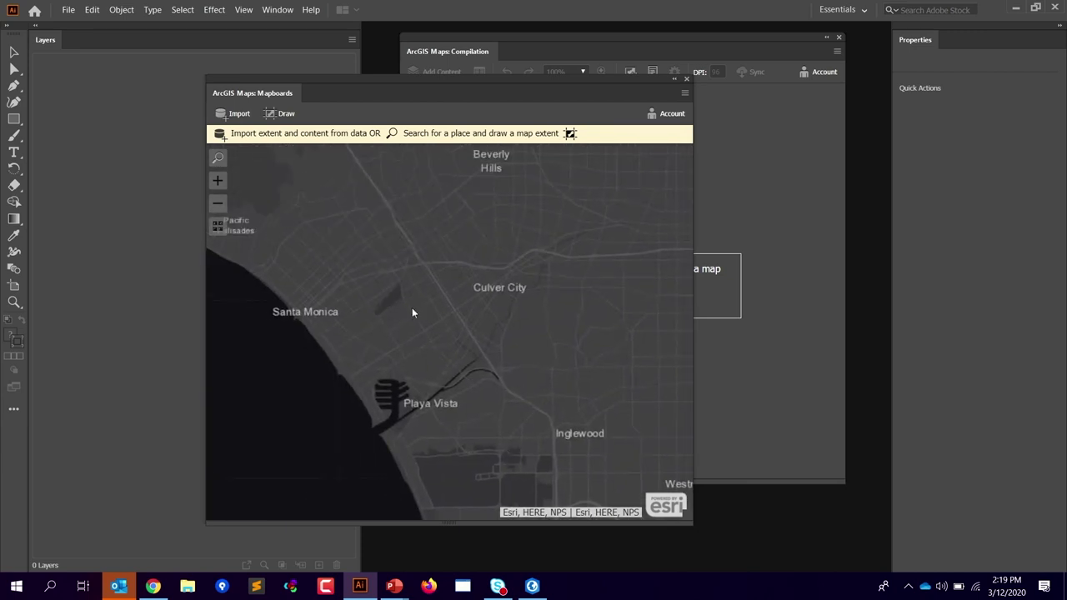
{"action": "left_click", "coordinate": [219, 209]}
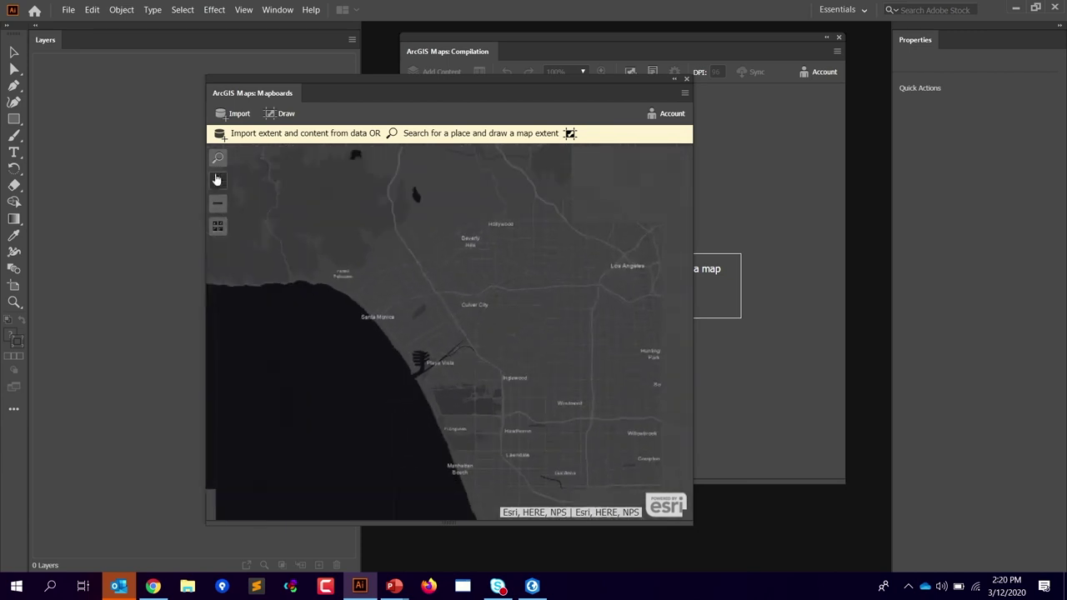
{"action": "left_click", "coordinate": [216, 180]}
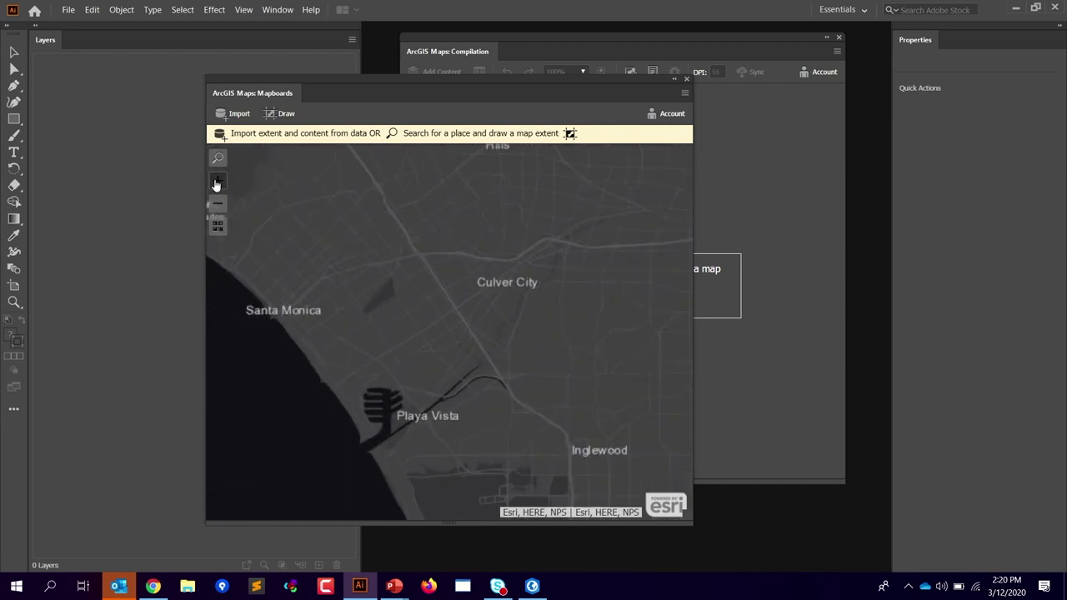
{"action": "left_click", "coordinate": [216, 180]}
{"action": "left_click_drag", "start_coordinate": [331, 356], "coordinate": [251, 153]}
{"action": "left_click_drag", "start_coordinate": [422, 312], "coordinate": [361, 253]}
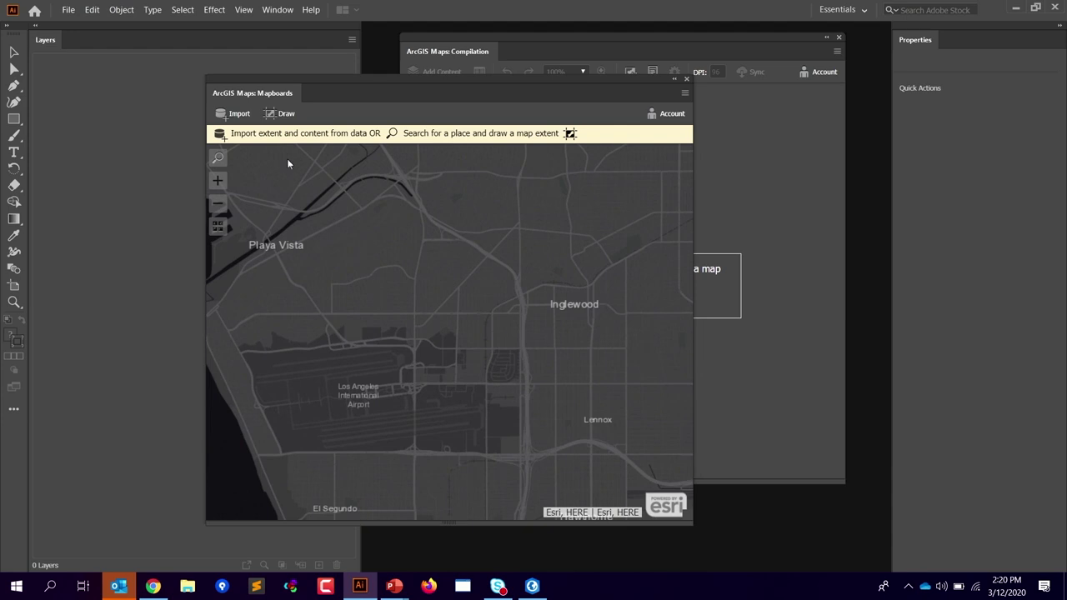
{"action": "left_click_drag", "start_coordinate": [368, 306], "coordinate": [330, 275]}
{"action": "left_click", "coordinate": [283, 113]}
{"action": "mouse_move", "coordinate": [271, 191]}
{"action": "left_mouse_down"}
{"action": "mouse_move", "coordinate": [515, 375]}
{"action": "mouse_move", "coordinate": [660, 436]}
{"action": "mouse_move", "coordinate": [667, 471]}
{"action": "left_mouse_up"}
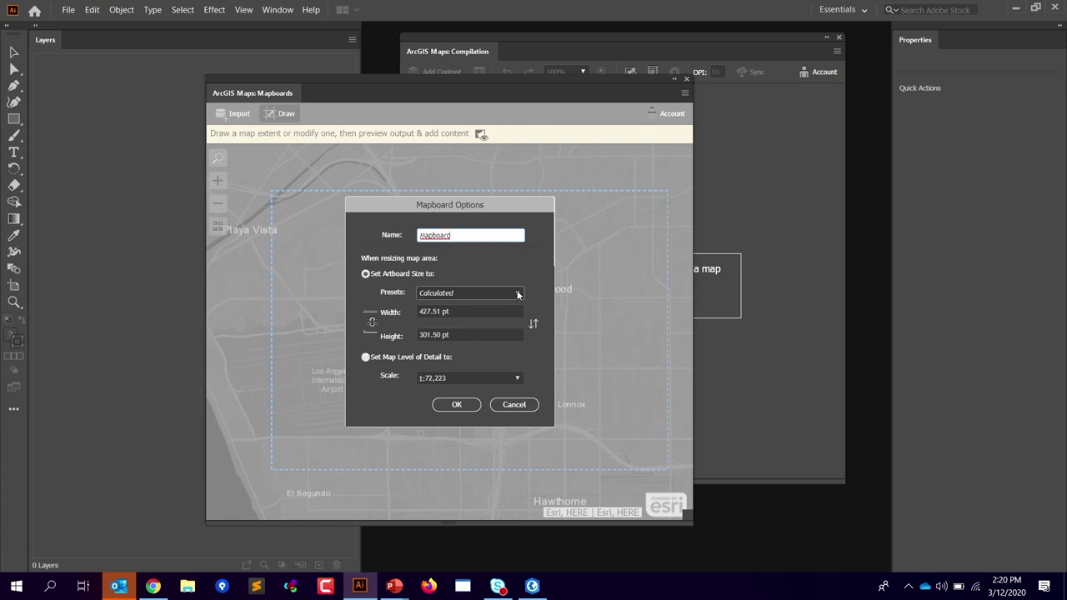
Step: Apply the PRINT > Tabloid preset in landscape orientation (1224 × 792 pt) and confirm
{"action": "left_click", "coordinate": [419, 311]}
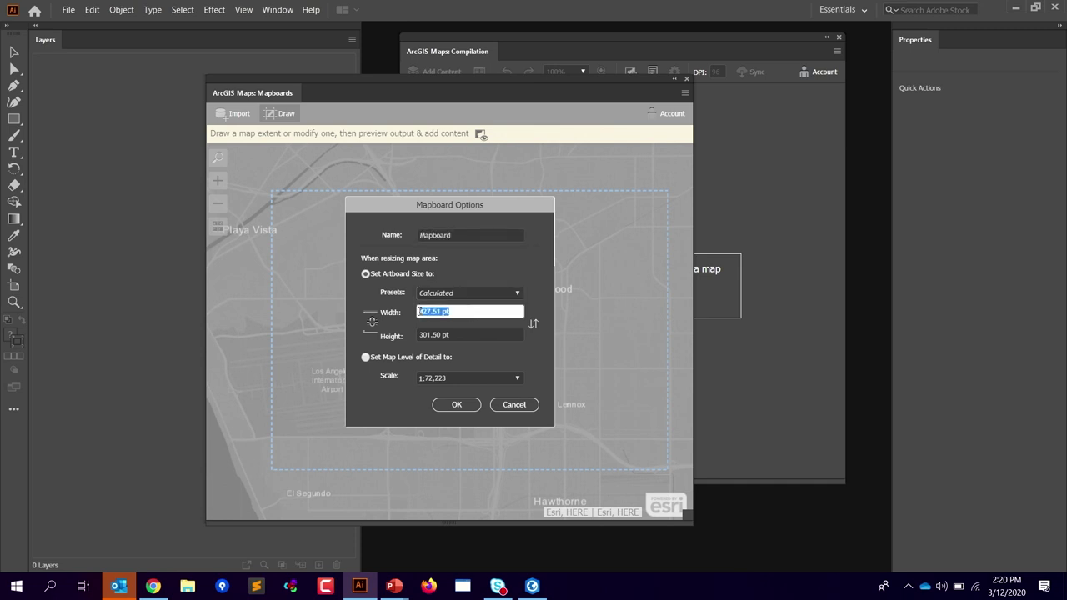
{"action": "left_click", "coordinate": [421, 335]}
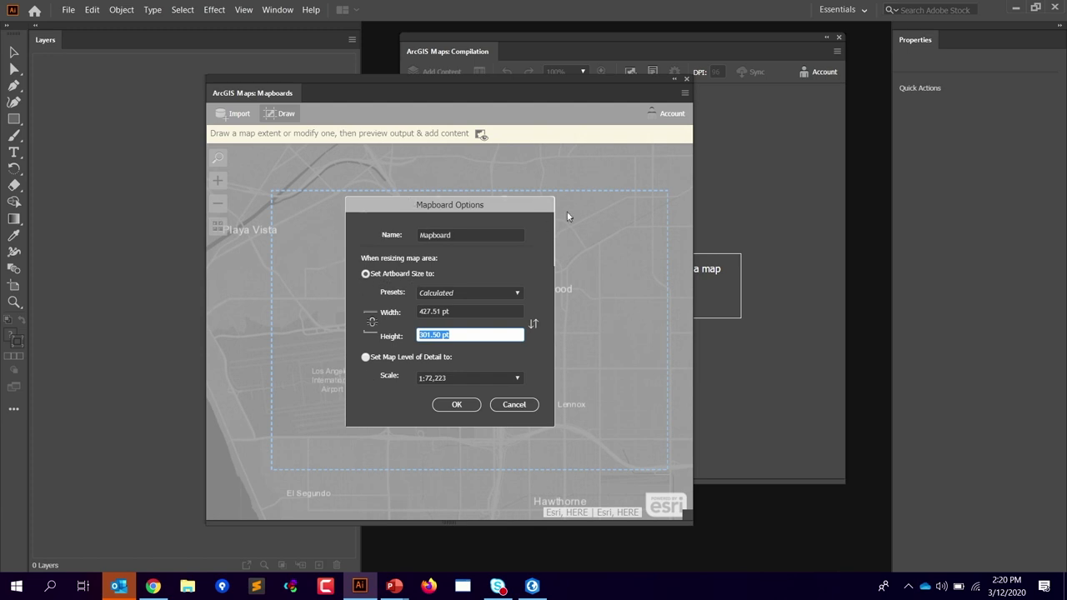
{"action": "left_click", "coordinate": [491, 294]}
{"action": "left_click", "coordinate": [518, 292]}
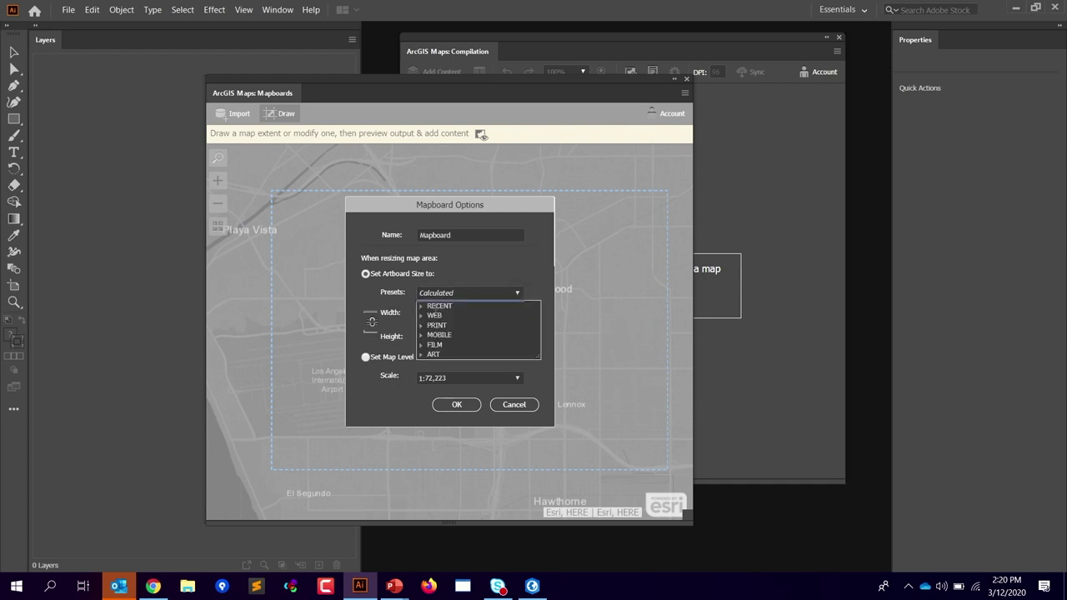
{"action": "left_click", "coordinate": [423, 327]}
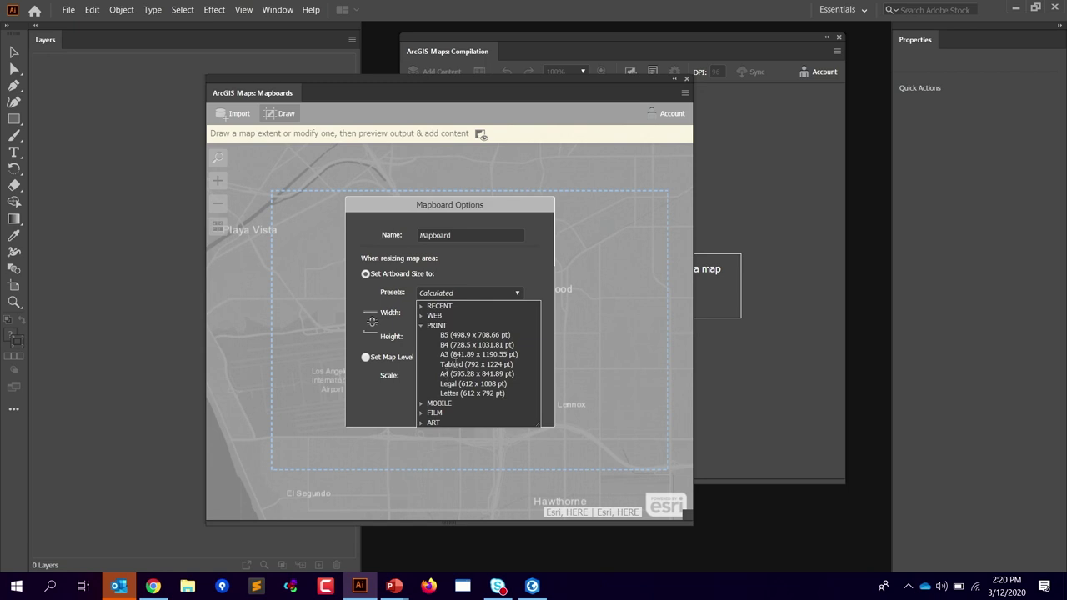
{"action": "left_click", "coordinate": [454, 364]}
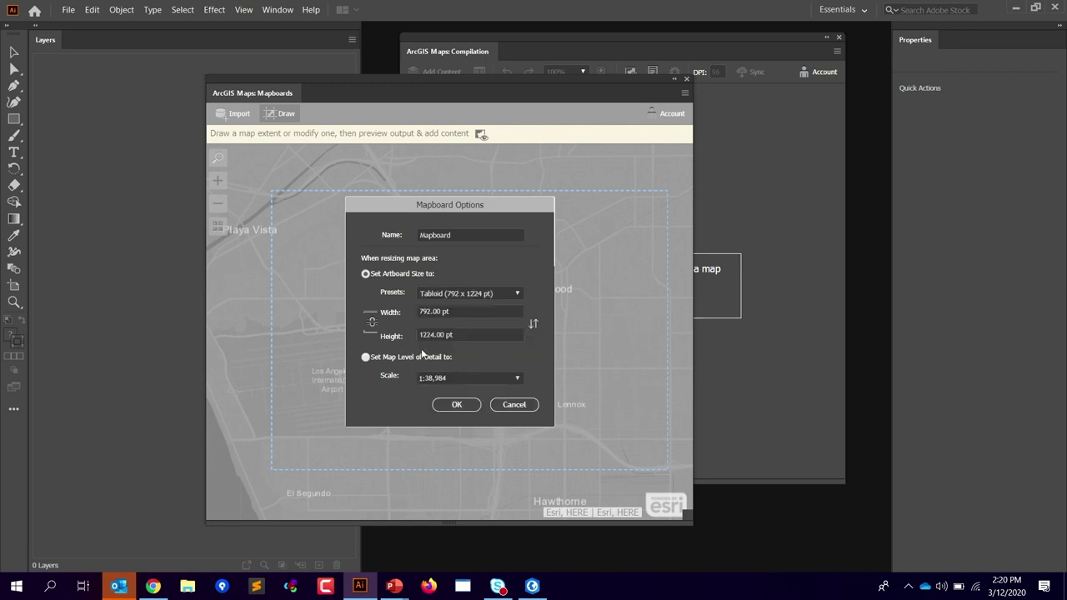
{"action": "left_click", "coordinate": [535, 330]}
{"action": "left_click", "coordinate": [456, 406]}
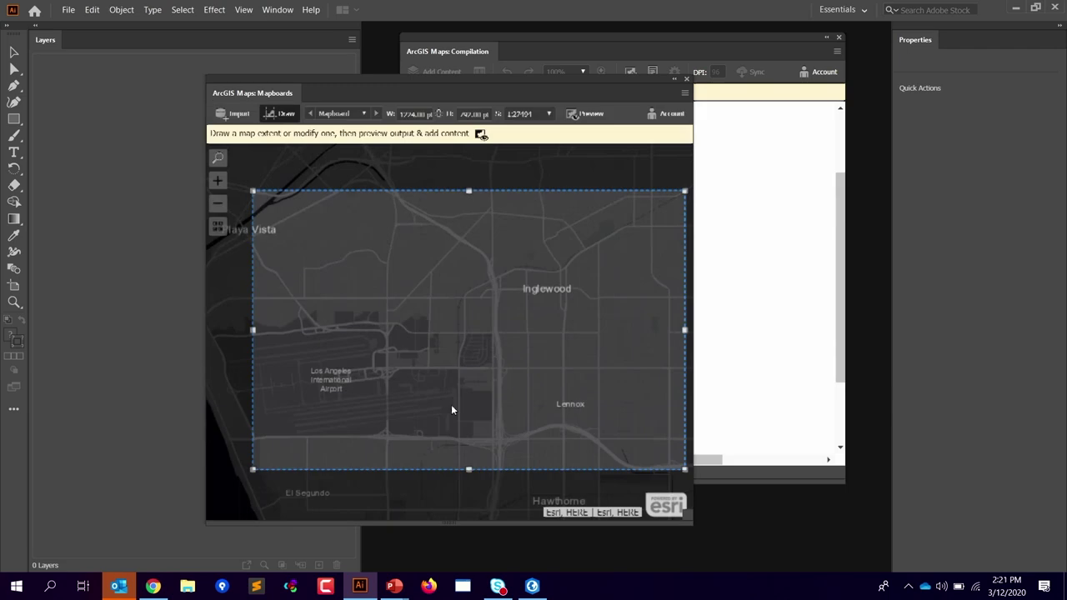
Step: Zoom out and drag the mapboard's corners to cover more area, about 1:25,234 scale
{"action": "left_click", "coordinate": [221, 208]}
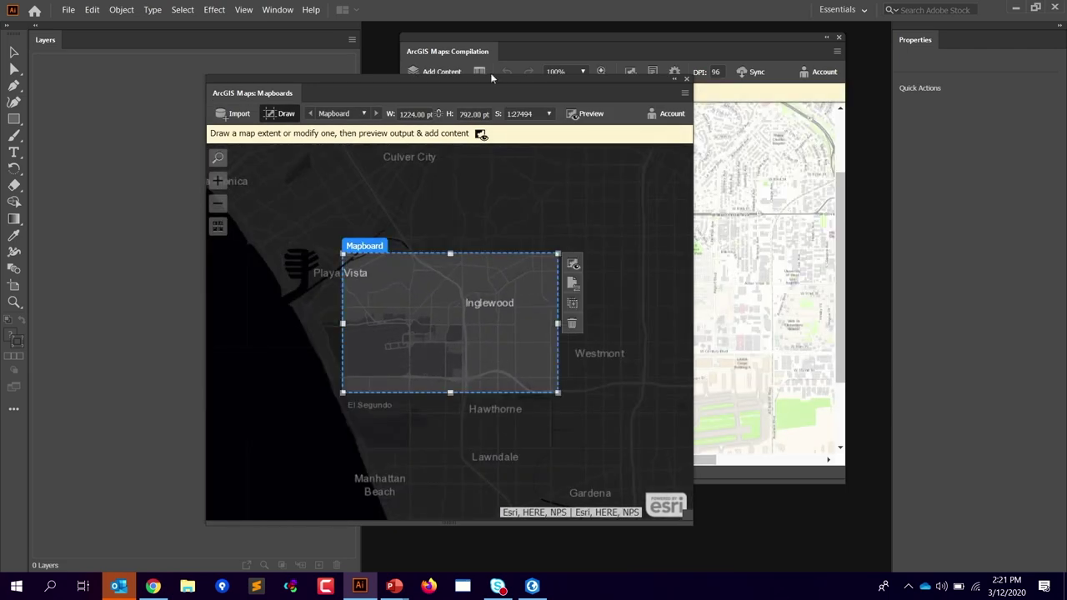
{"action": "left_click_drag", "start_coordinate": [478, 88], "coordinate": [473, 79]}
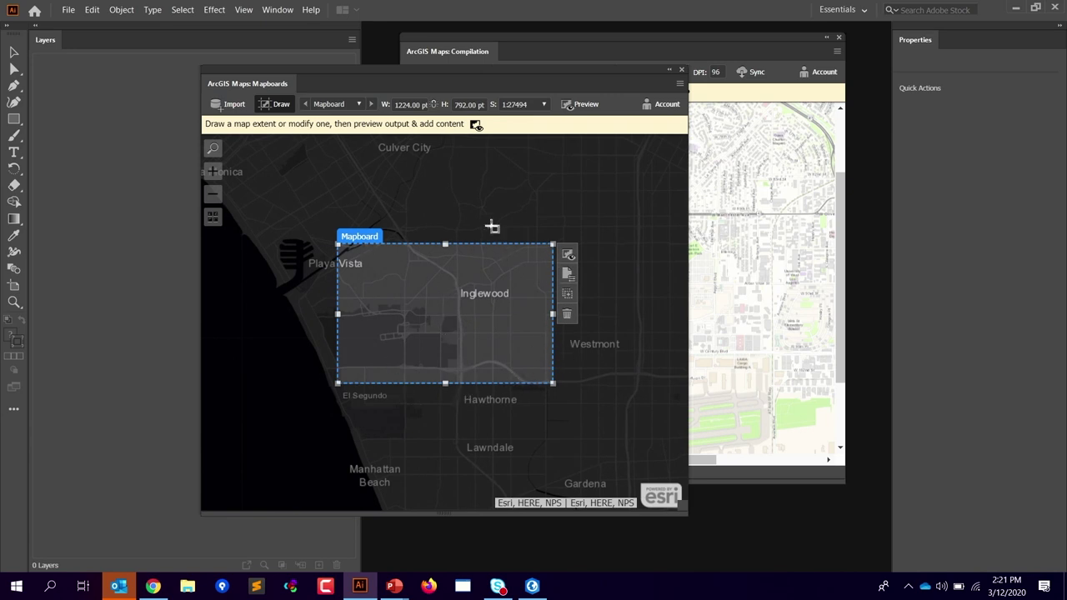
{"action": "mouse_move", "coordinate": [554, 244]}
{"action": "left_mouse_down"}
{"action": "mouse_move", "coordinate": [534, 249]}
{"action": "mouse_move", "coordinate": [542, 254]}
{"action": "left_mouse_up"}
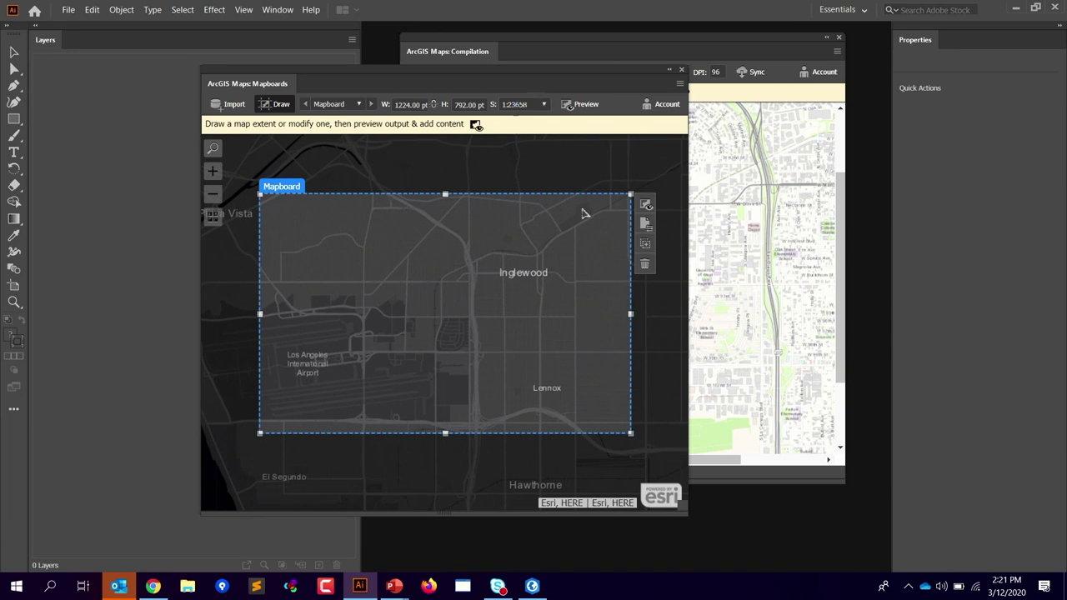
{"action": "left_click_drag", "start_coordinate": [630, 194], "coordinate": [632, 169]}
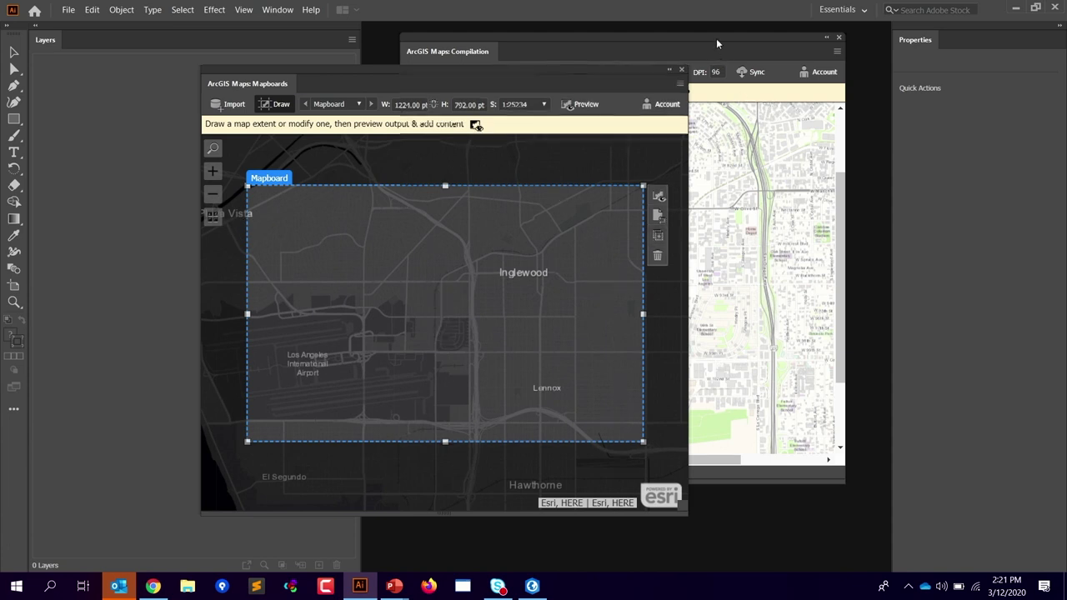
Step: Shift the Compilation panel right and open the mapboard's options
{"action": "left_click_drag", "start_coordinate": [716, 40], "coordinate": [794, 39]}
{"action": "left_click", "coordinate": [641, 134]}
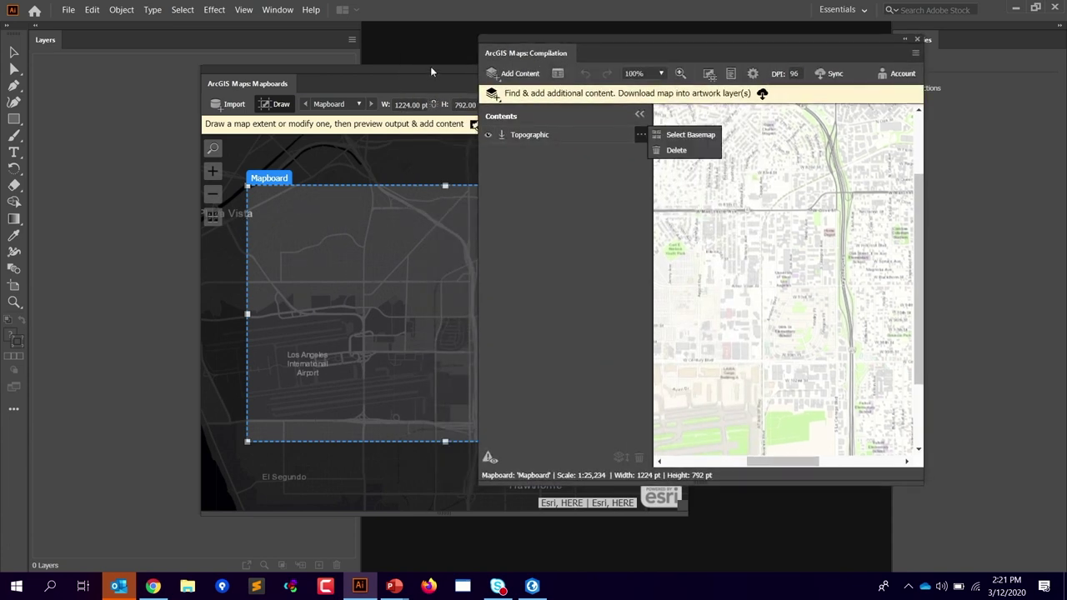
{"action": "left_click", "coordinate": [430, 66]}
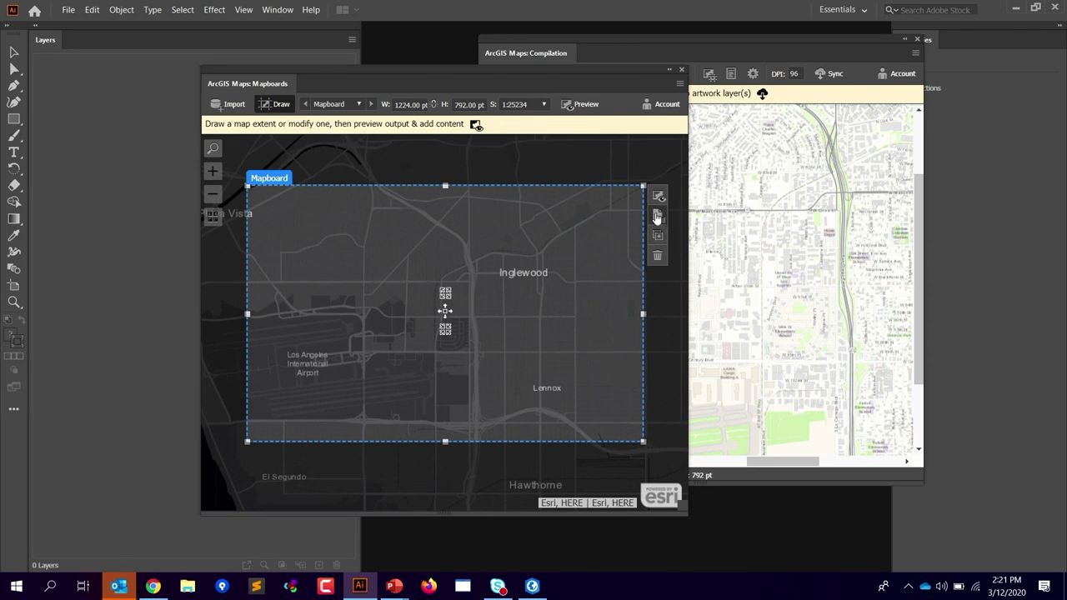
{"action": "left_click", "coordinate": [657, 216]}
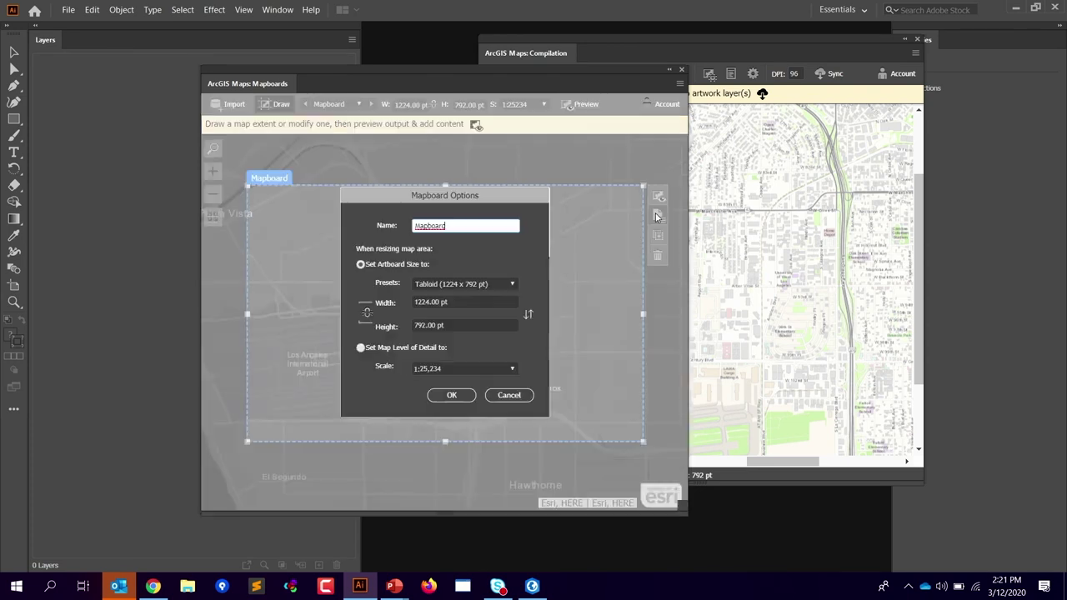
Step: Keep map detail fixed and enlarge the mapboard to about 1353 × 895 pt
{"action": "left_click", "coordinate": [360, 349]}
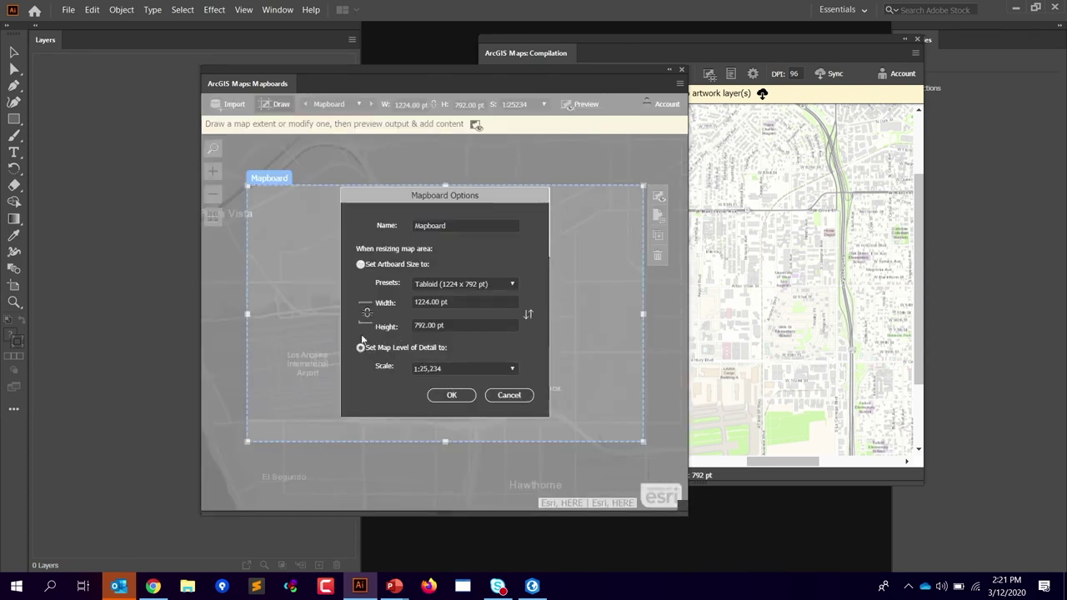
{"action": "left_click", "coordinate": [455, 397]}
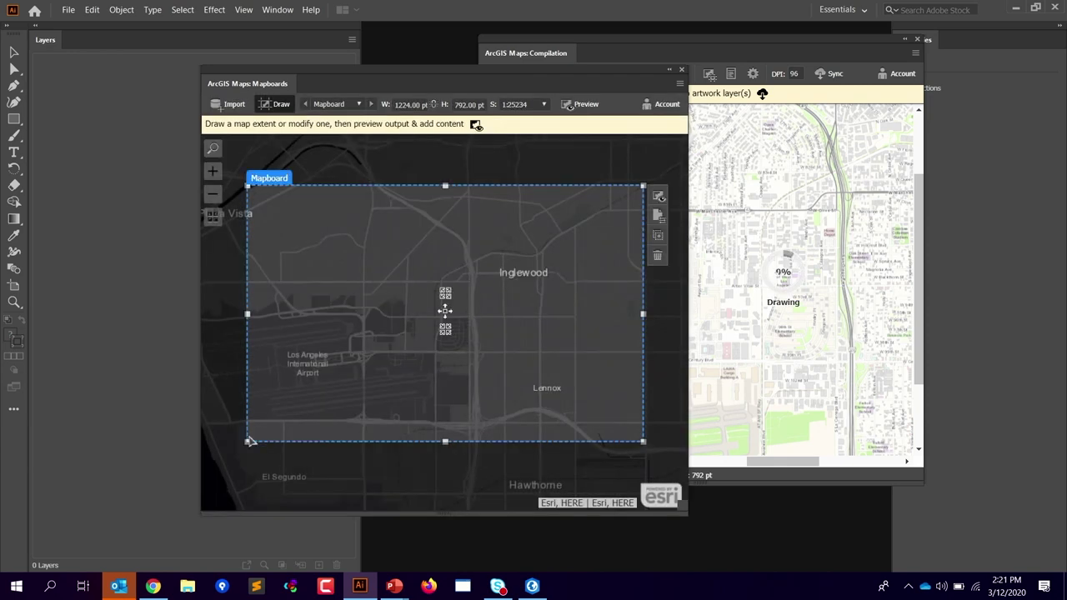
{"action": "left_click_drag", "start_coordinate": [247, 440], "coordinate": [210, 479]}
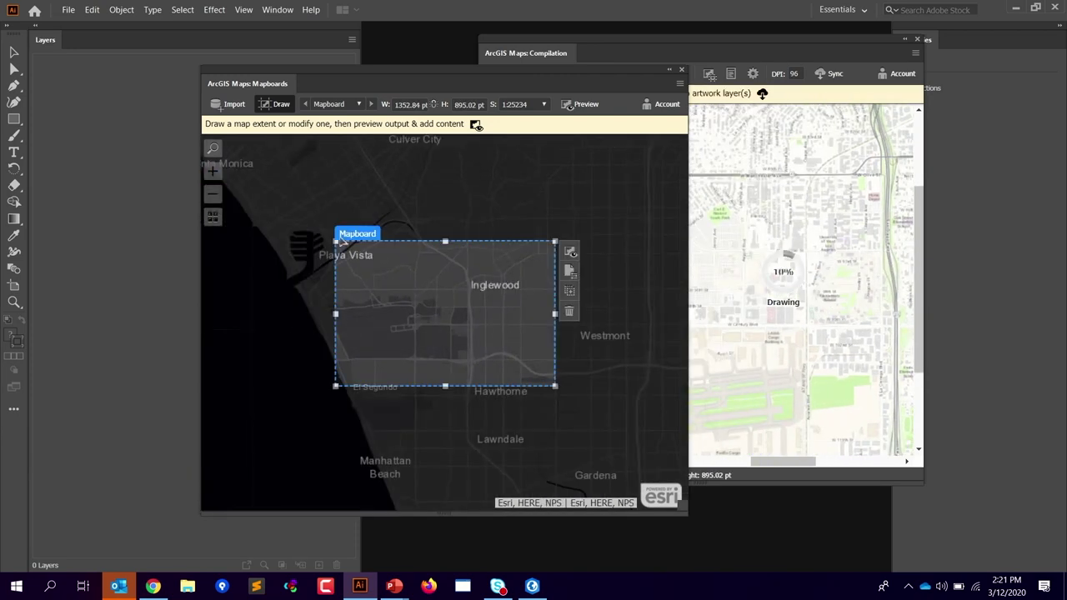
{"action": "left_click_drag", "start_coordinate": [336, 387], "coordinate": [311, 410]}
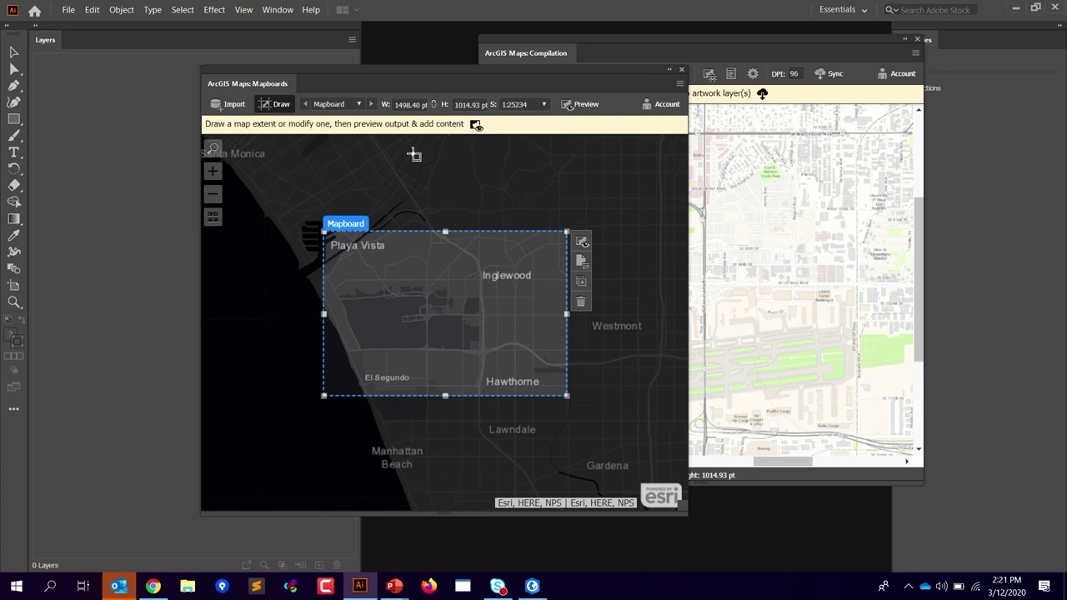
Step: Enlarge the mapboard further to 1387.09 × 912.15 pt at 1:25,234 and open its settings
{"action": "left_click_drag", "start_coordinate": [396, 70], "coordinate": [449, 69]}
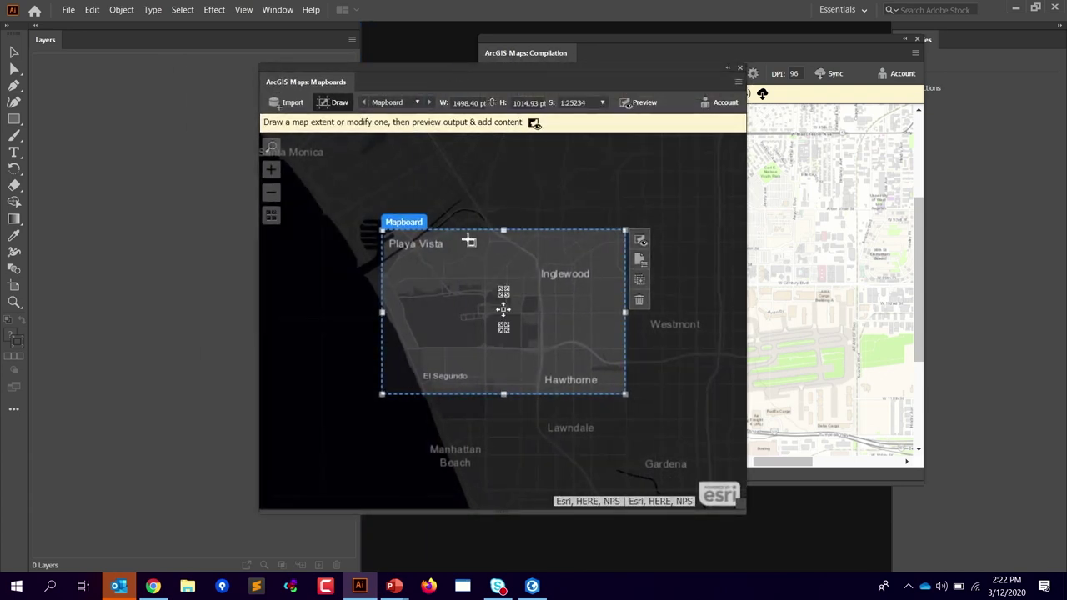
{"action": "mouse_move", "coordinate": [389, 236]}
{"action": "left_mouse_down"}
{"action": "mouse_move", "coordinate": [374, 231]}
{"action": "mouse_move", "coordinate": [389, 242]}
{"action": "mouse_move", "coordinate": [364, 252]}
{"action": "mouse_move", "coordinate": [388, 248]}
{"action": "mouse_move", "coordinate": [374, 238]}
{"action": "mouse_move", "coordinate": [395, 250]}
{"action": "mouse_move", "coordinate": [395, 239]}
{"action": "mouse_move", "coordinate": [402, 257]}
{"action": "mouse_move", "coordinate": [388, 260]}
{"action": "mouse_move", "coordinate": [396, 247]}
{"action": "left_mouse_up"}
{"action": "mouse_move", "coordinate": [417, 300]}
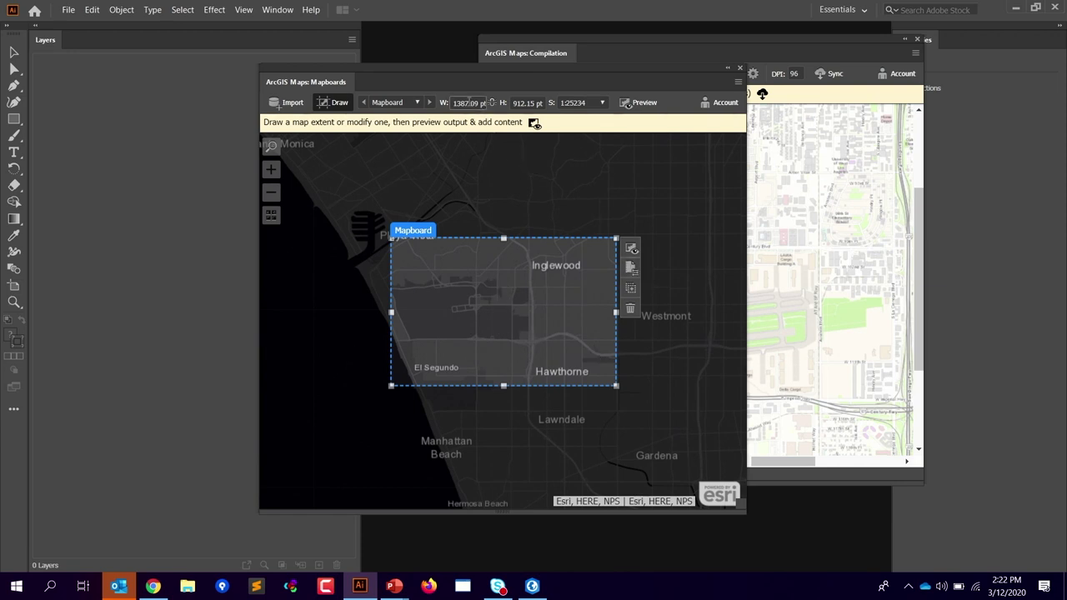
{"action": "left_click_drag", "start_coordinate": [393, 238], "coordinate": [393, 236]}
{"action": "left_click", "coordinate": [637, 282]}
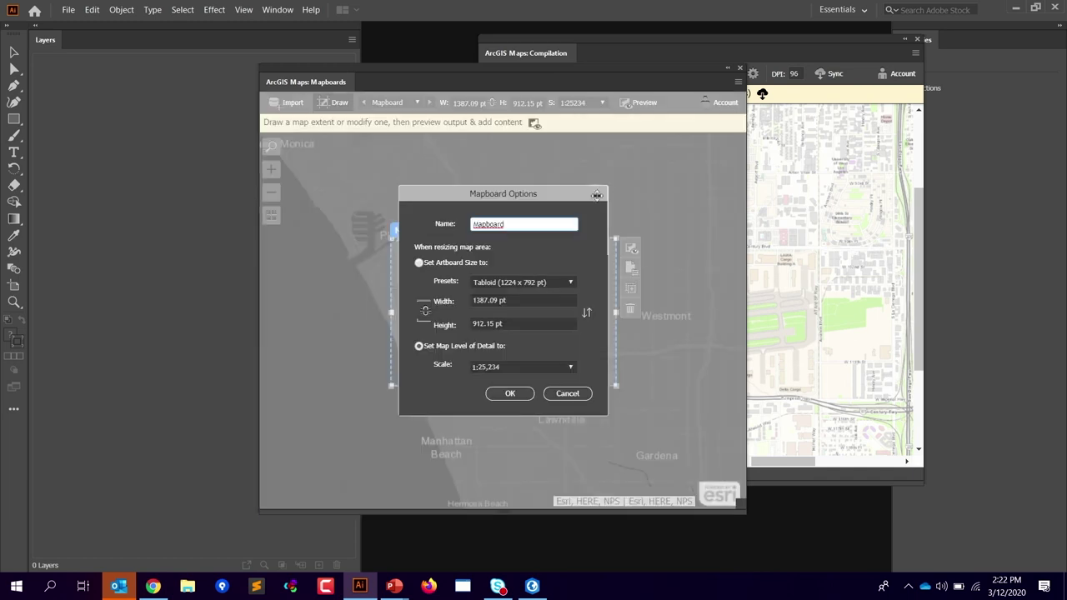
Step: Cancel Mapboard Options and place the Mapboards and Compilation panels side by side
{"action": "left_click", "coordinate": [564, 395]}
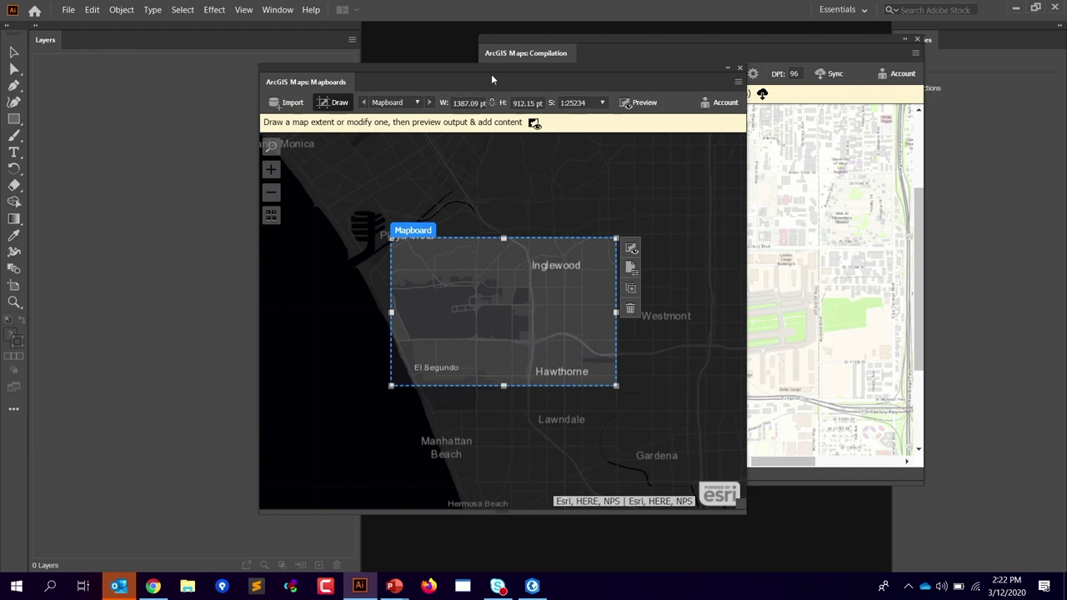
{"action": "left_click_drag", "start_coordinate": [475, 68], "coordinate": [333, 70]}
{"action": "left_click_drag", "start_coordinate": [633, 40], "coordinate": [694, 87]}
{"action": "left_click_drag", "start_coordinate": [557, 102], "coordinate": [508, 64]}
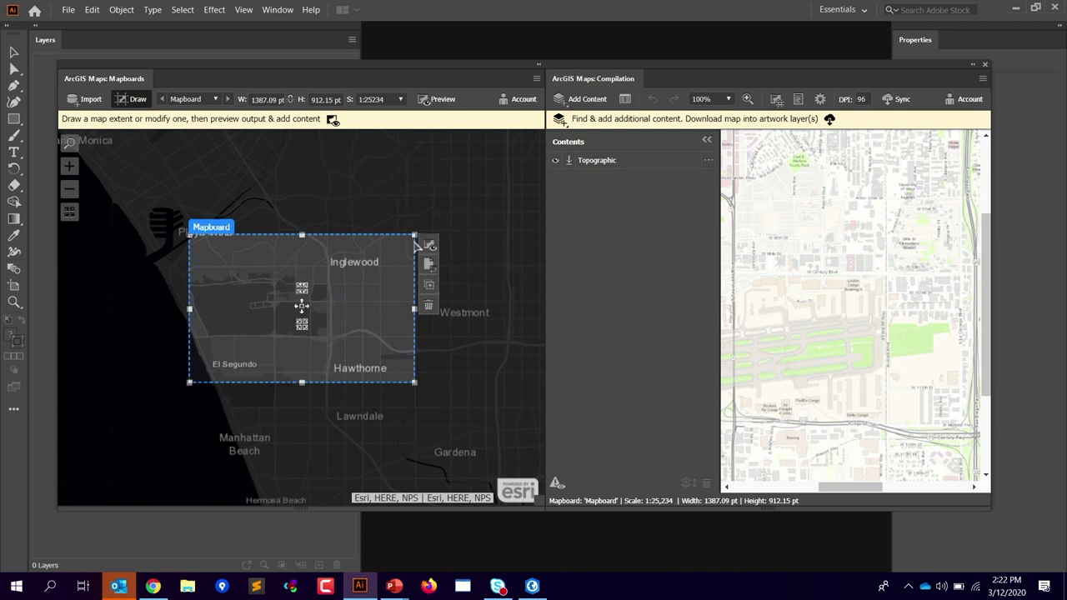
Step: Delete the mapboard and its content, backing out once before confirming with Yes
{"action": "left_click", "coordinate": [429, 308]}
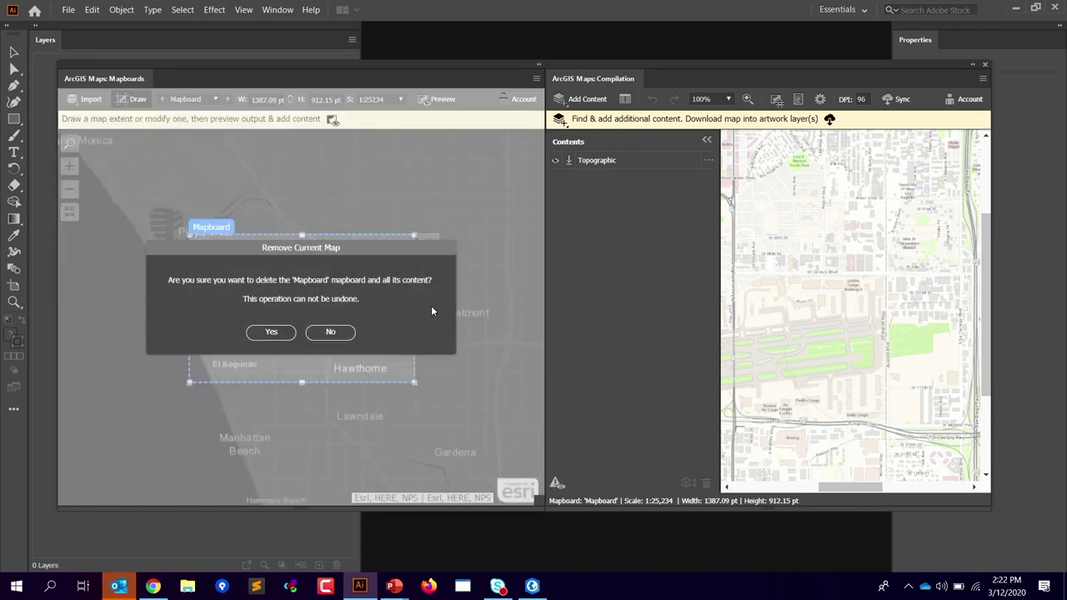
{"action": "left_click", "coordinate": [332, 333]}
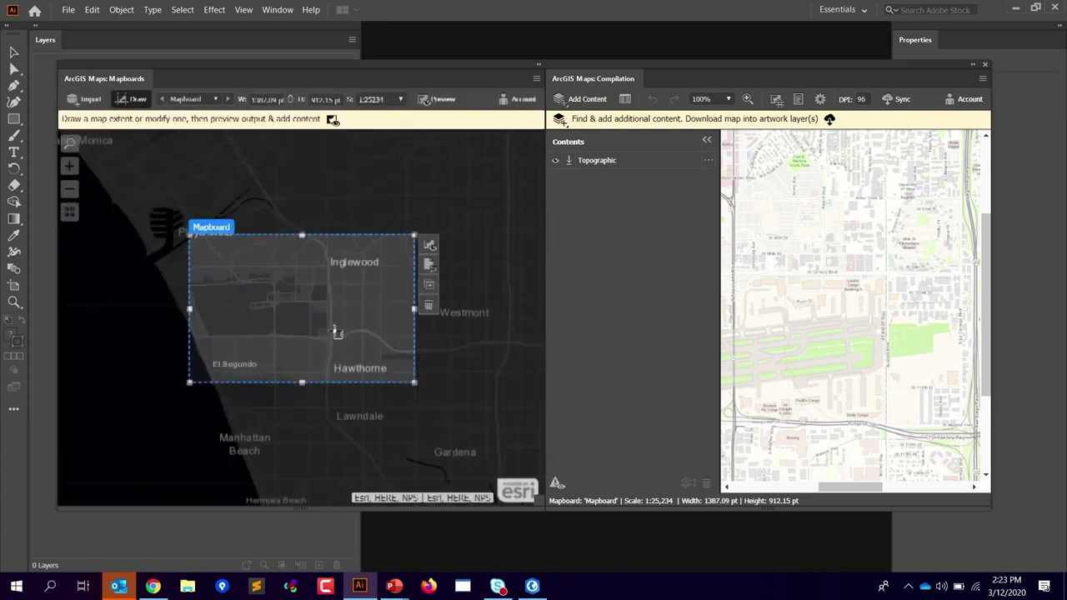
{"action": "left_click", "coordinate": [429, 309]}
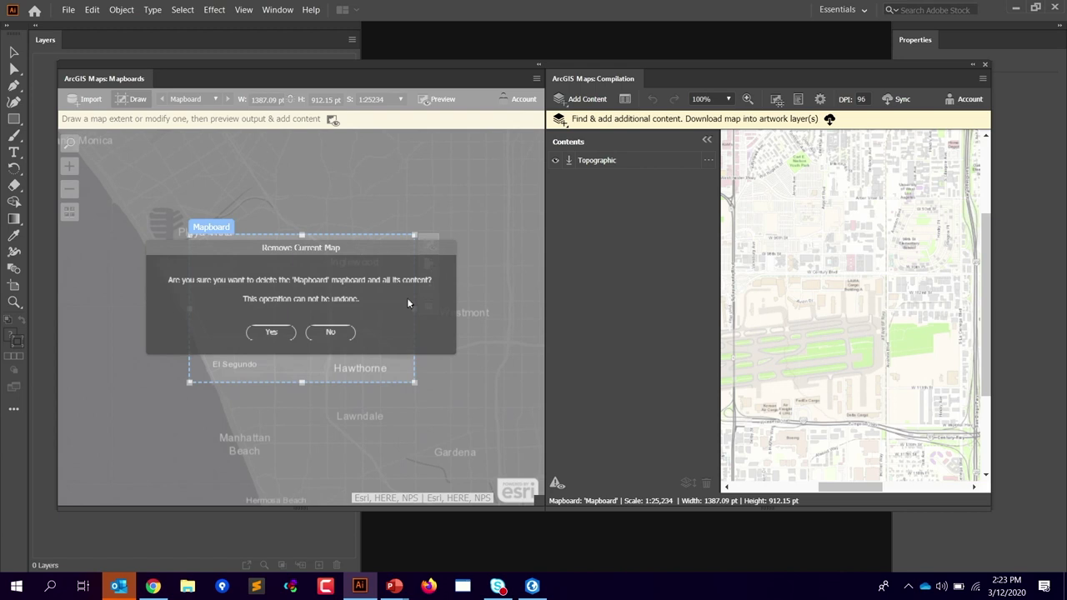
{"action": "left_click", "coordinate": [273, 333]}
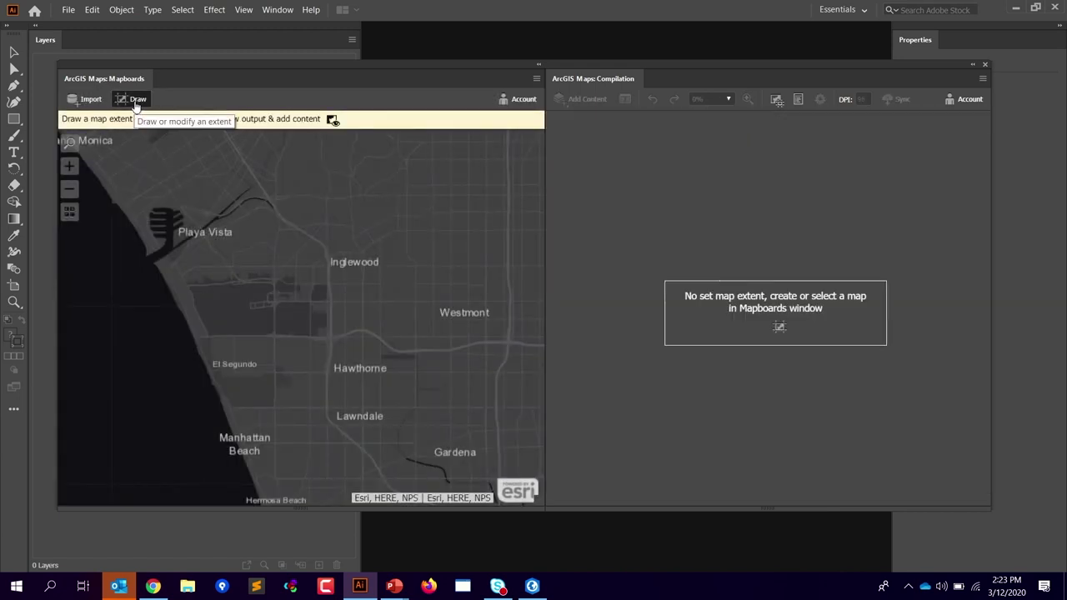
Step: Open Create From Layer and browse the Analytics group and Maps for Creative Cloud folders
{"action": "left_click", "coordinate": [89, 104]}
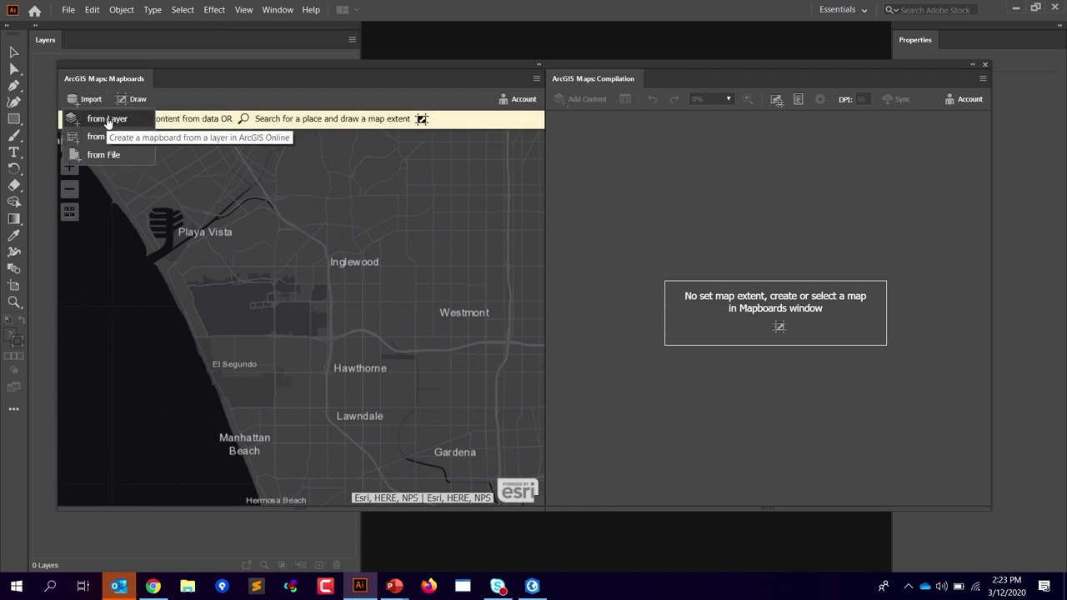
{"action": "left_click", "coordinate": [107, 122]}
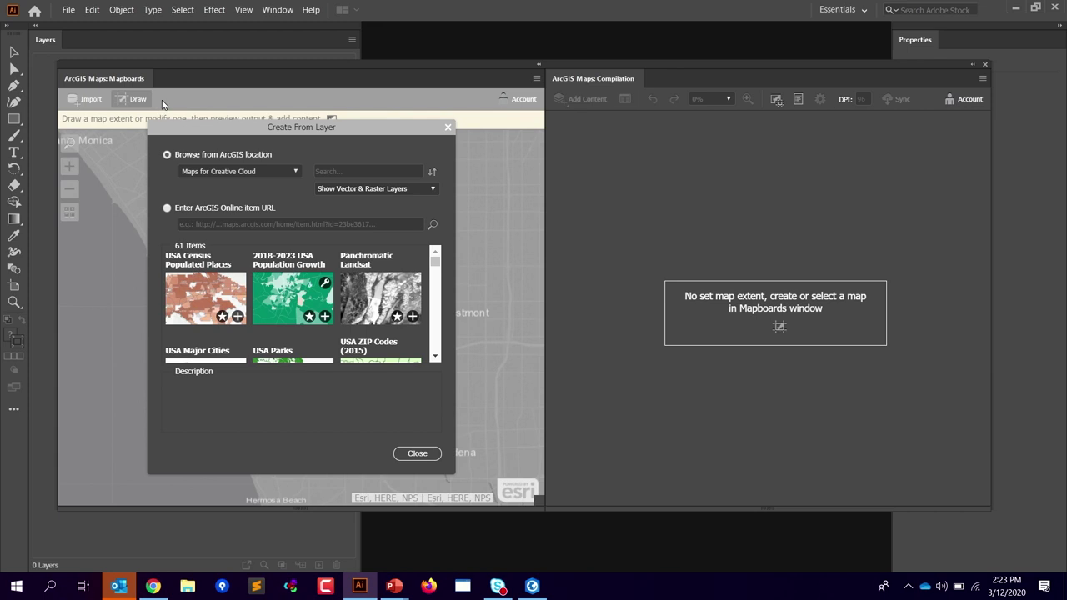
{"action": "left_click", "coordinate": [297, 170]}
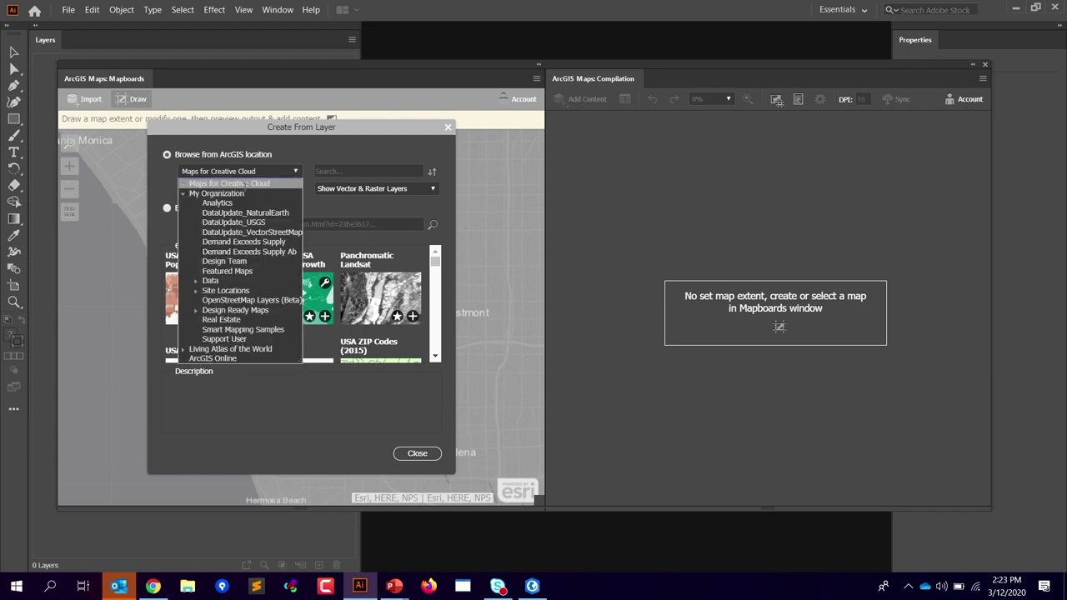
{"action": "left_click", "coordinate": [218, 203]}
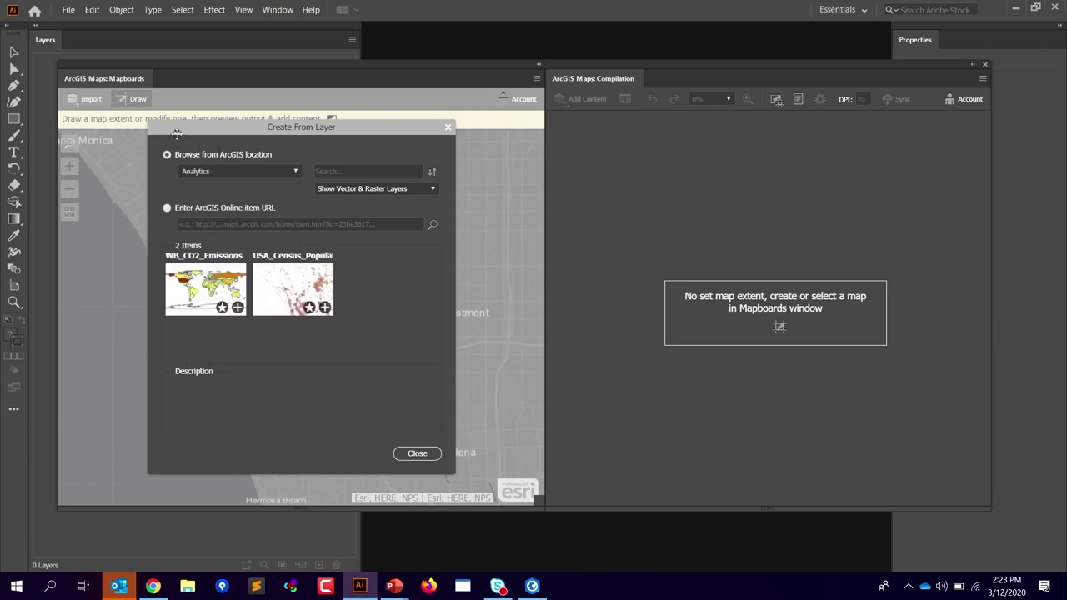
{"action": "left_click", "coordinate": [294, 171]}
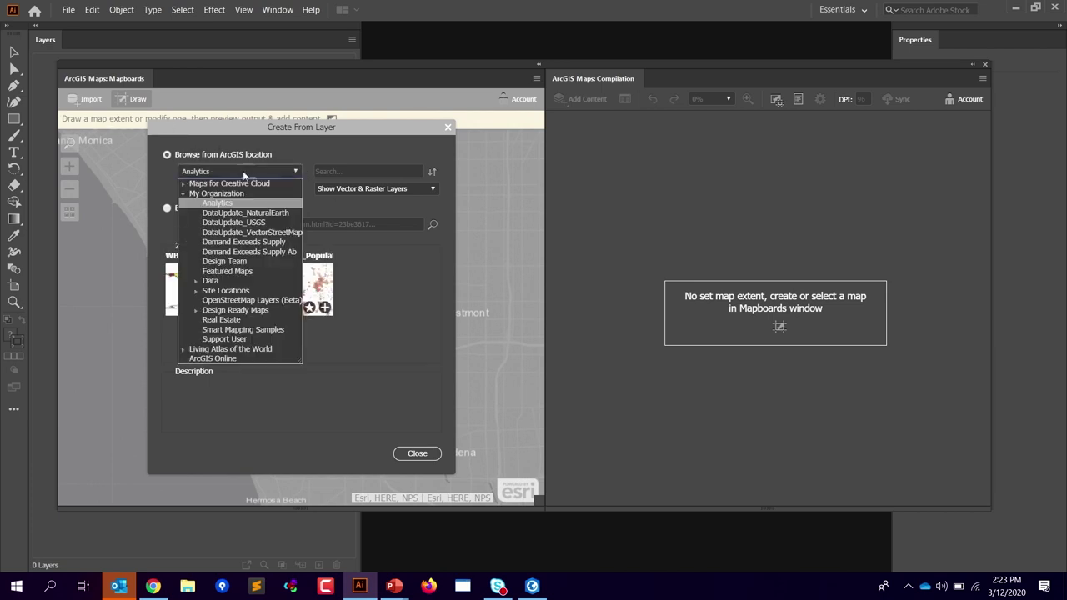
{"action": "left_click", "coordinate": [184, 193]}
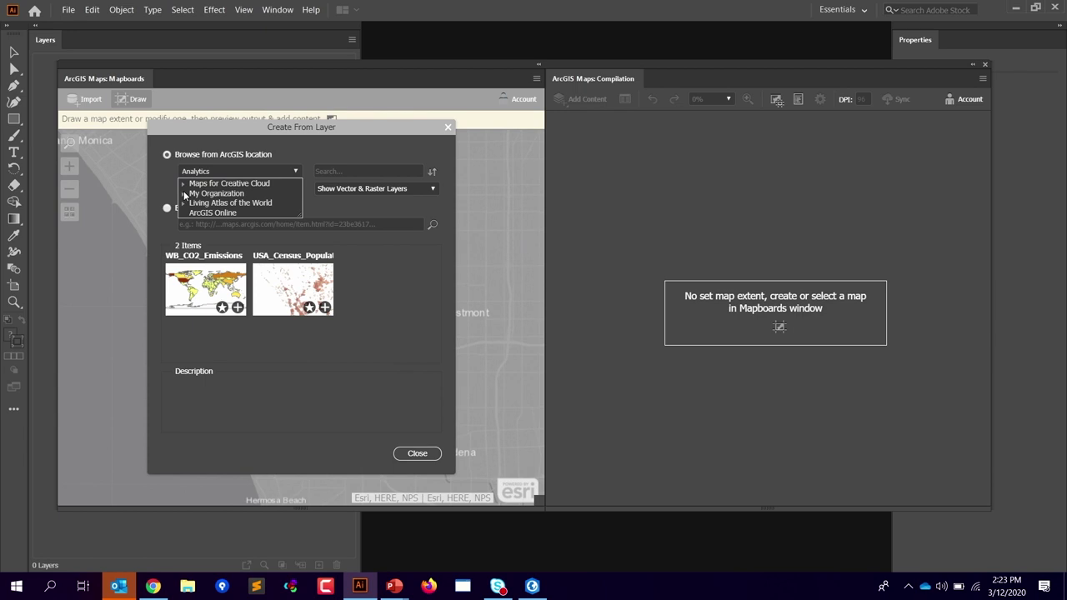
{"action": "left_click", "coordinate": [184, 184]}
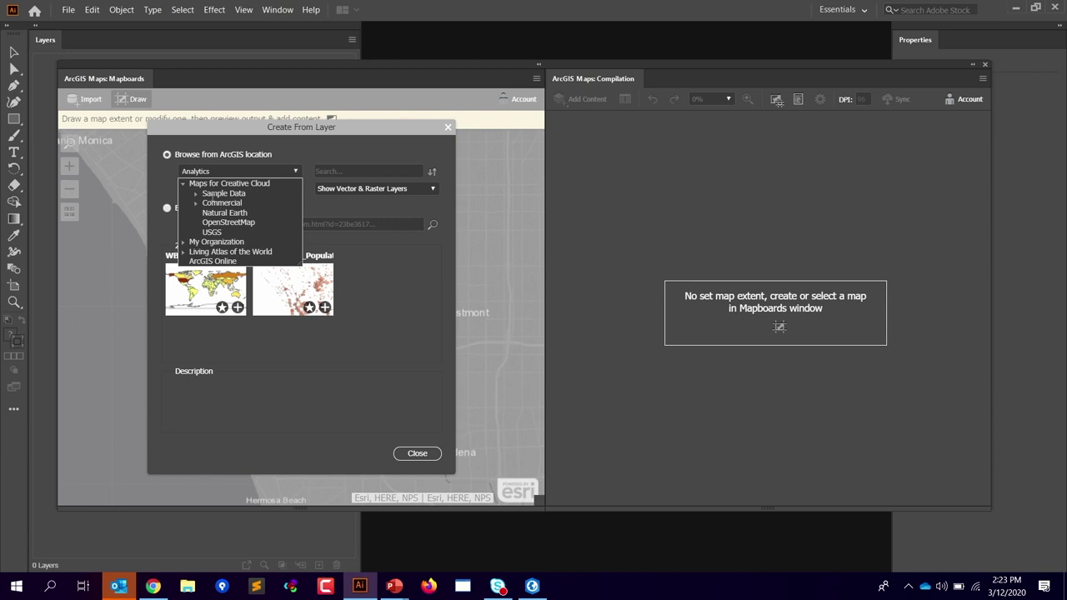
Step: Browse the Natural Earth, OpenStreetMap and Maps for Creative Cloud layer sources
{"action": "left_click", "coordinate": [218, 213]}
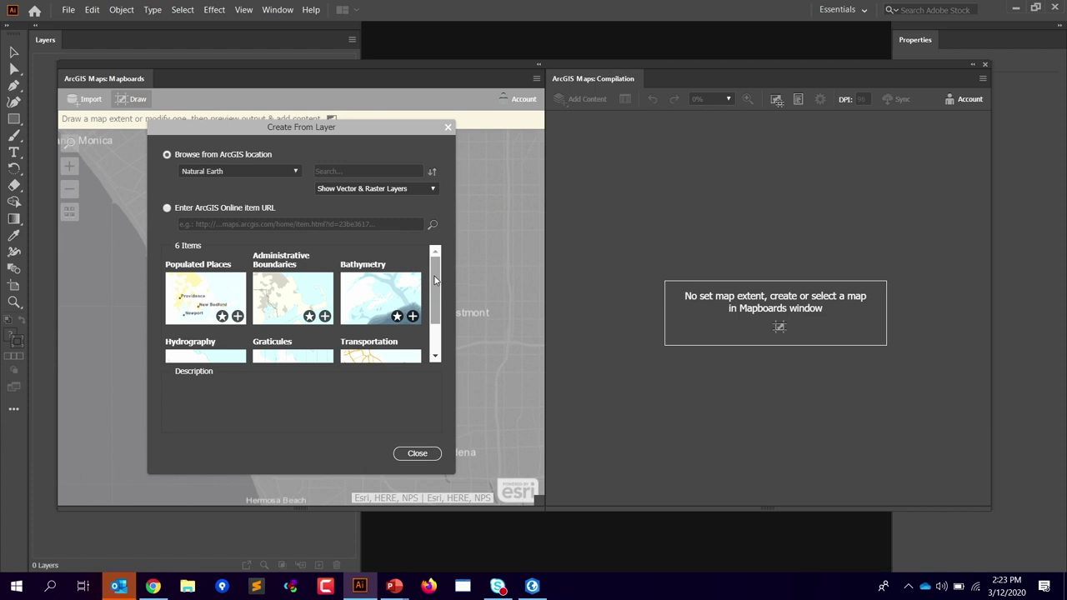
{"action": "left_click", "coordinate": [292, 172]}
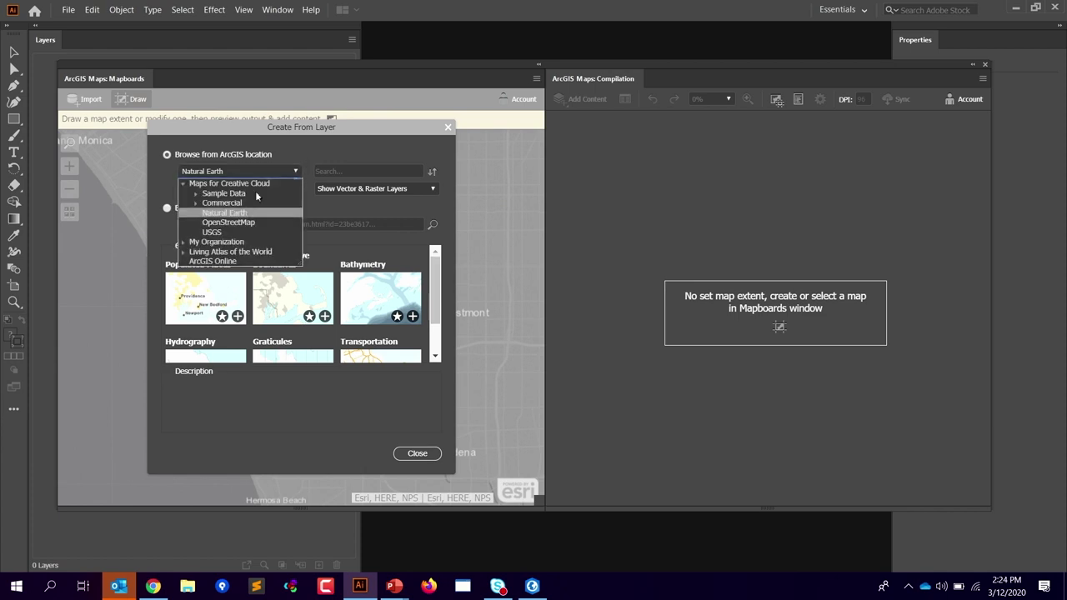
{"action": "left_click", "coordinate": [228, 223]}
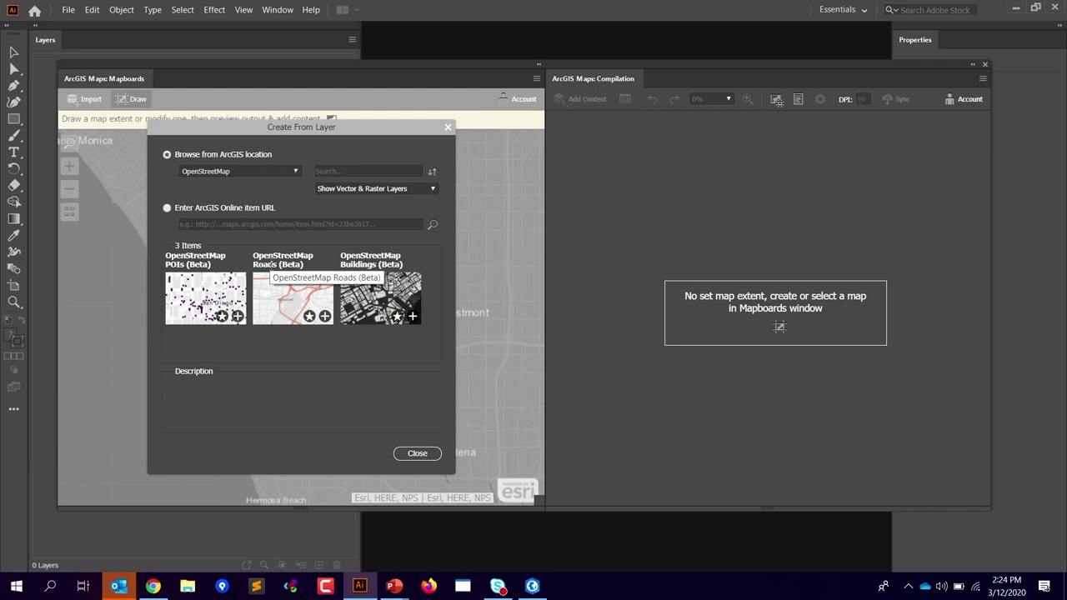
{"action": "left_click", "coordinate": [297, 170]}
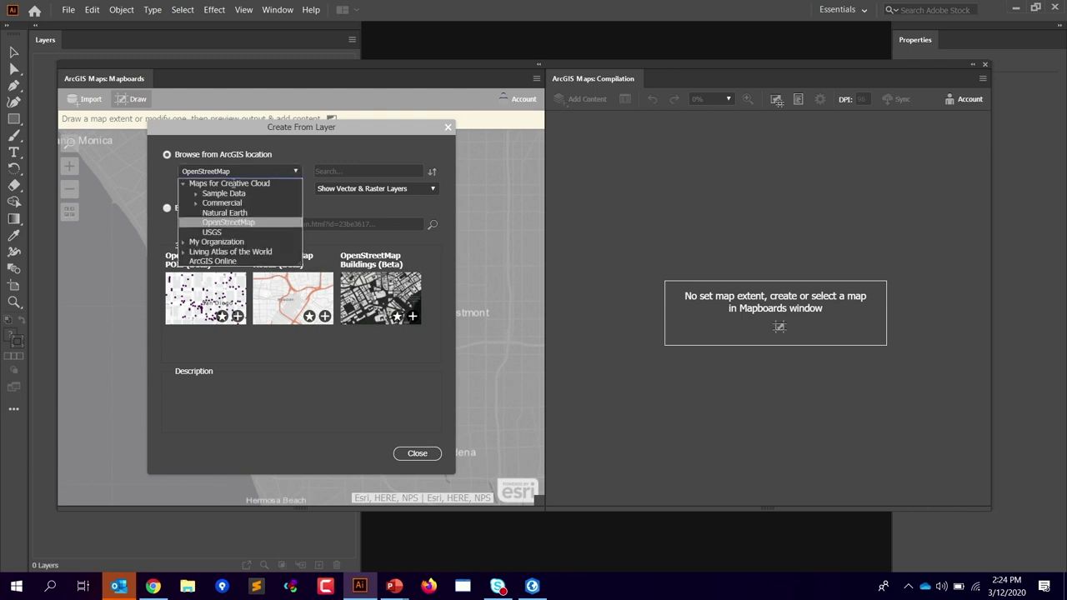
{"action": "left_click", "coordinate": [229, 183]}
{"action": "mouse_move", "coordinate": [433, 262]}
{"action": "left_mouse_down"}
{"action": "mouse_move", "coordinate": [430, 276]}
{"action": "mouse_move", "coordinate": [433, 261]}
{"action": "left_mouse_up"}
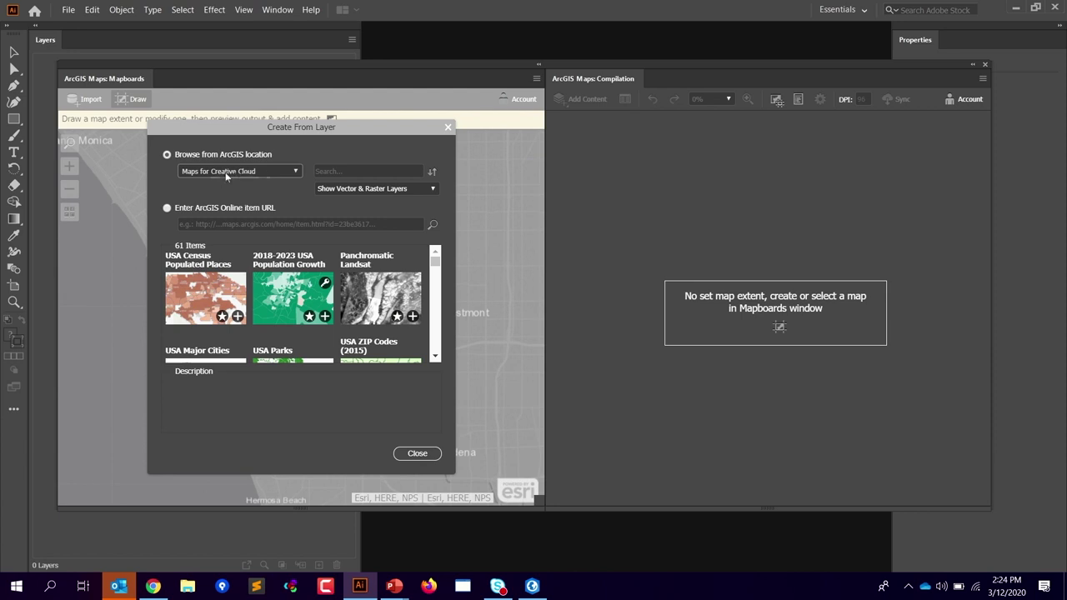
{"action": "scroll", "coordinate": [435, 263], "scroll_direction": "down", "scroll_amount": 3}
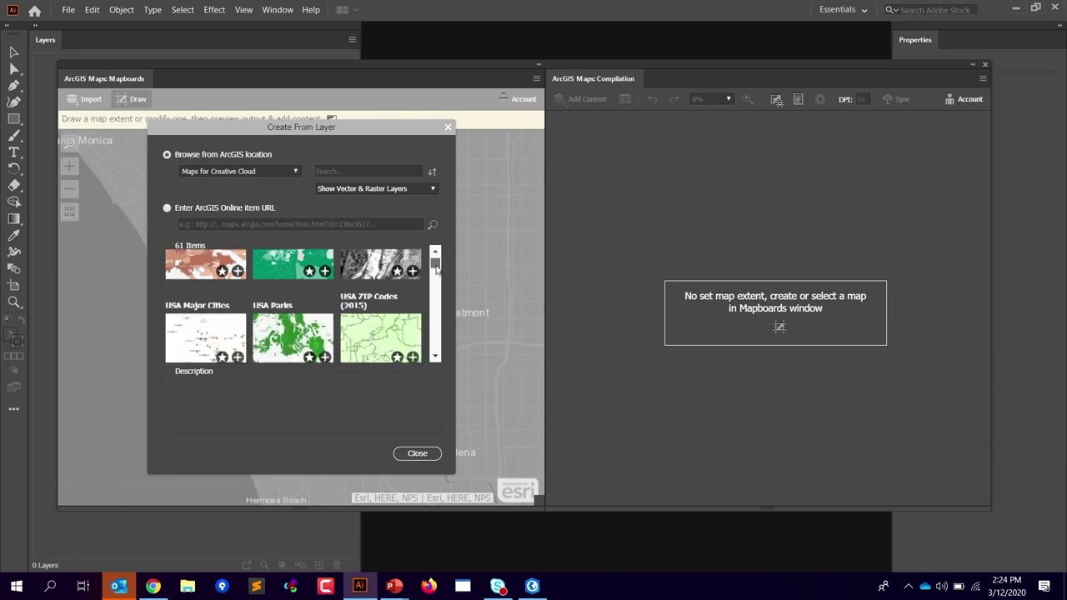
{"action": "left_click", "coordinate": [295, 172]}
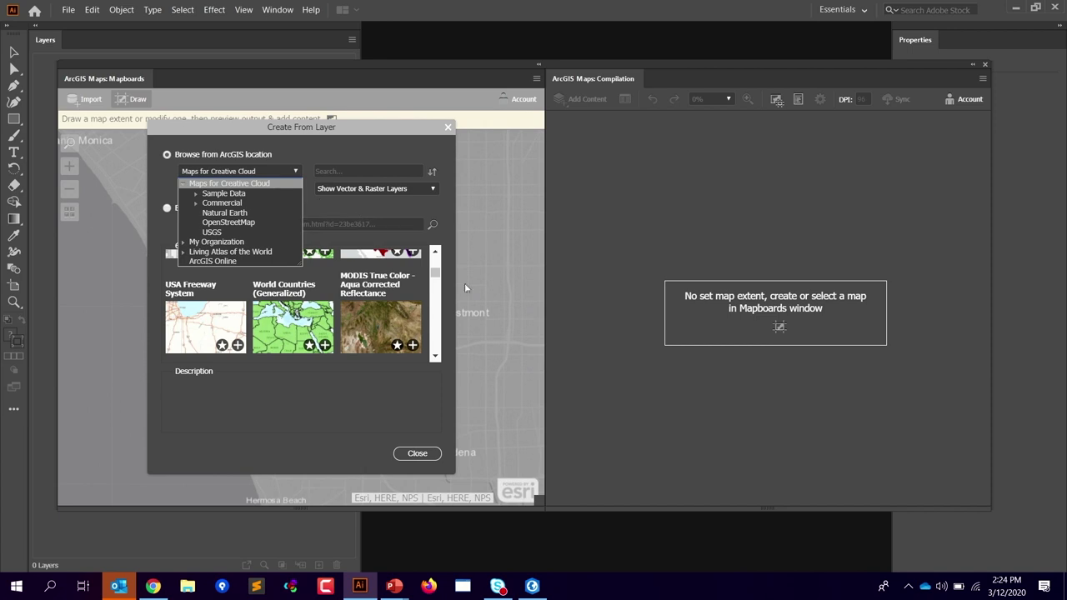
{"action": "left_click", "coordinate": [434, 272]}
Step: Scroll through the Maps for Creative Cloud layers, then collapse their folders
{"action": "left_click_drag", "start_coordinate": [436, 268], "coordinate": [435, 306]}
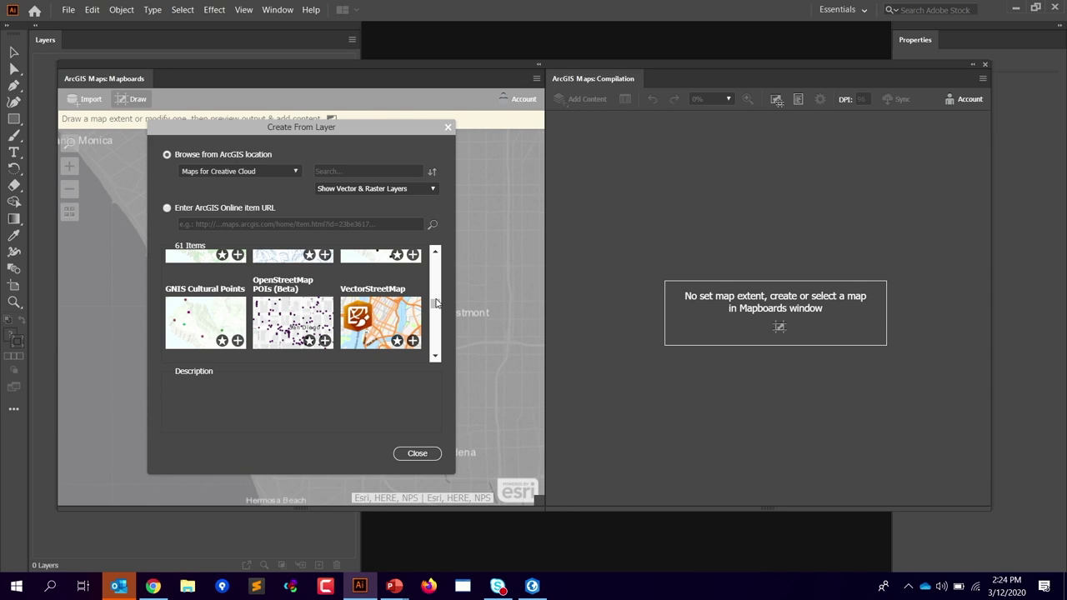
{"action": "left_click_drag", "start_coordinate": [435, 306], "coordinate": [435, 310]}
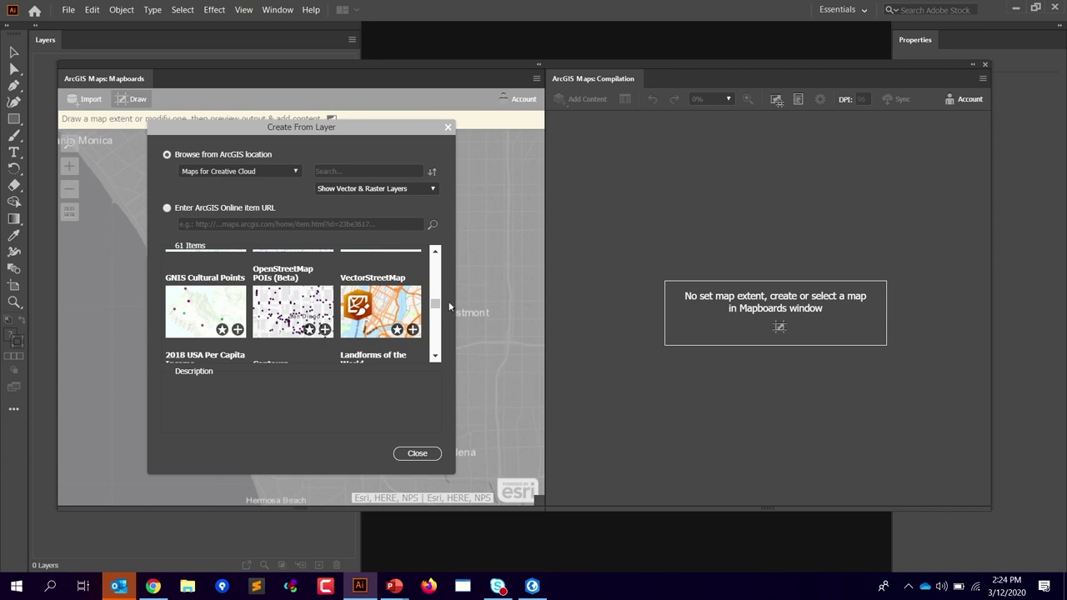
{"action": "scroll", "coordinate": [438, 309], "scroll_direction": "down", "scroll_amount": 2}
{"action": "scroll", "coordinate": [437, 311], "scroll_direction": "down", "scroll_amount": 1}
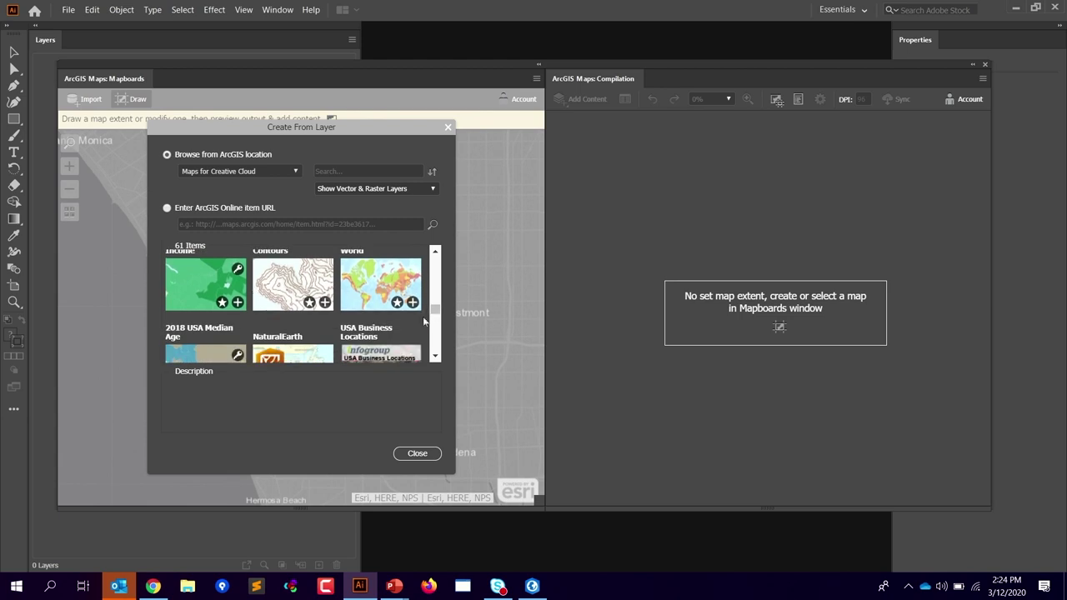
{"action": "left_click", "coordinate": [222, 172]}
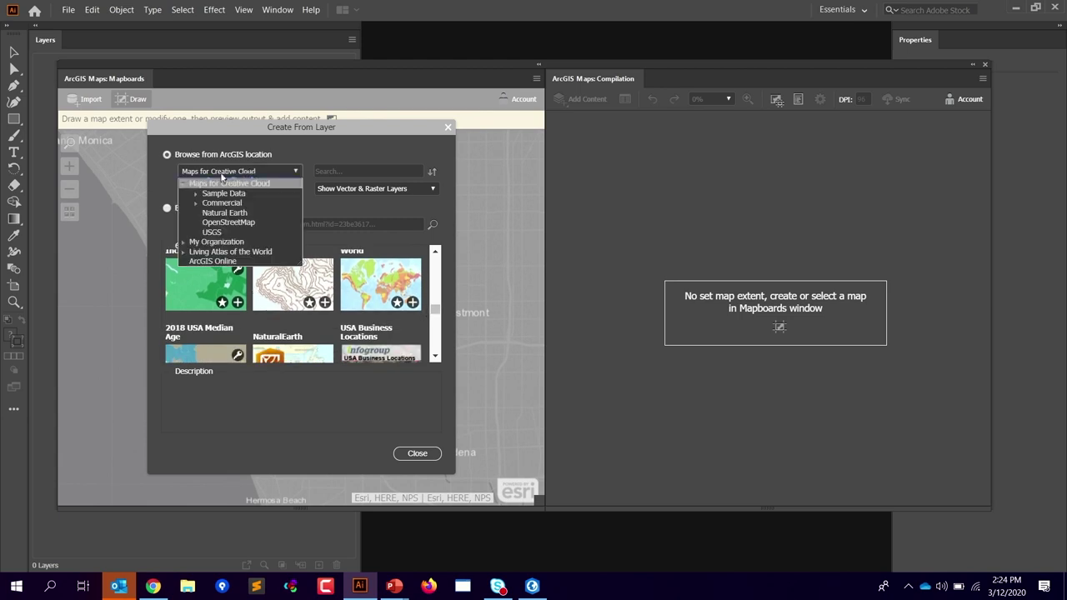
{"action": "left_click", "coordinate": [238, 183]}
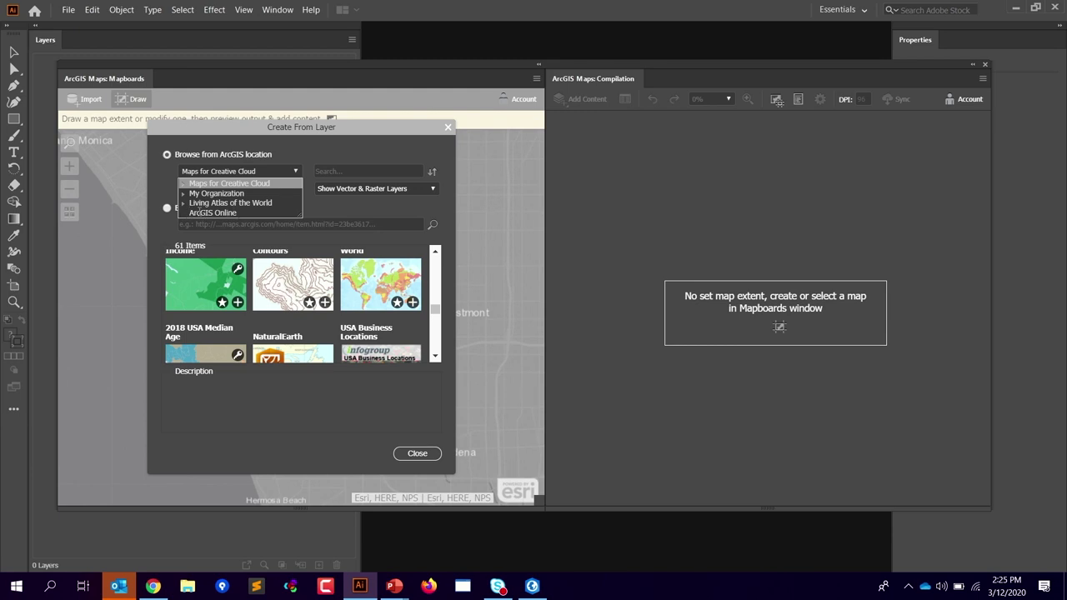
Step: Search the layers for 'cultural', review the layer type choices, then clear the search
{"action": "left_click", "coordinate": [352, 171]}
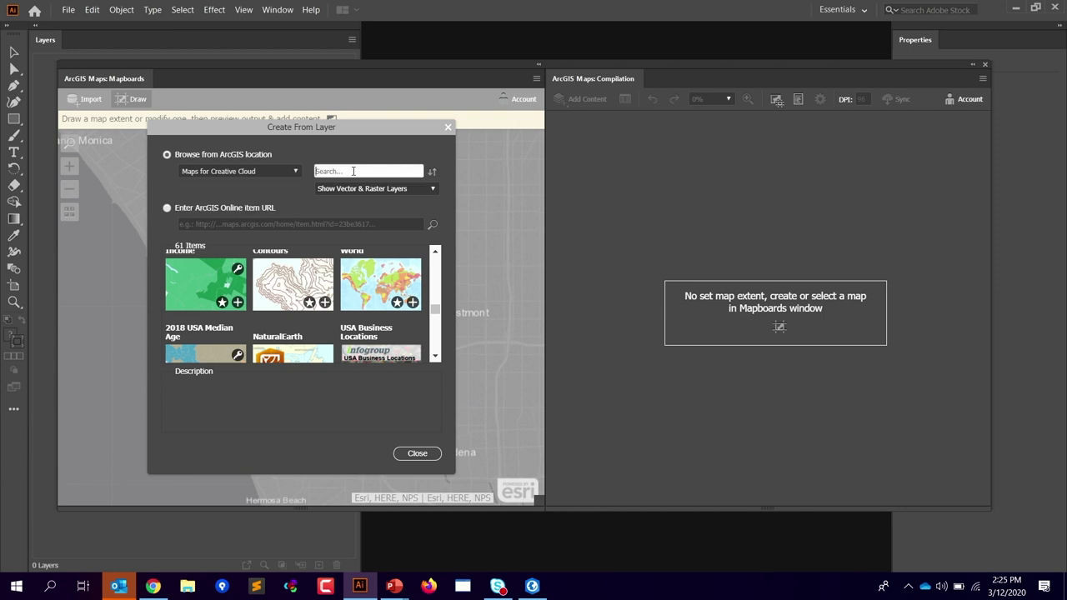
{"action": "type", "text": "ci"}
{"action": "key", "text": "Return"}
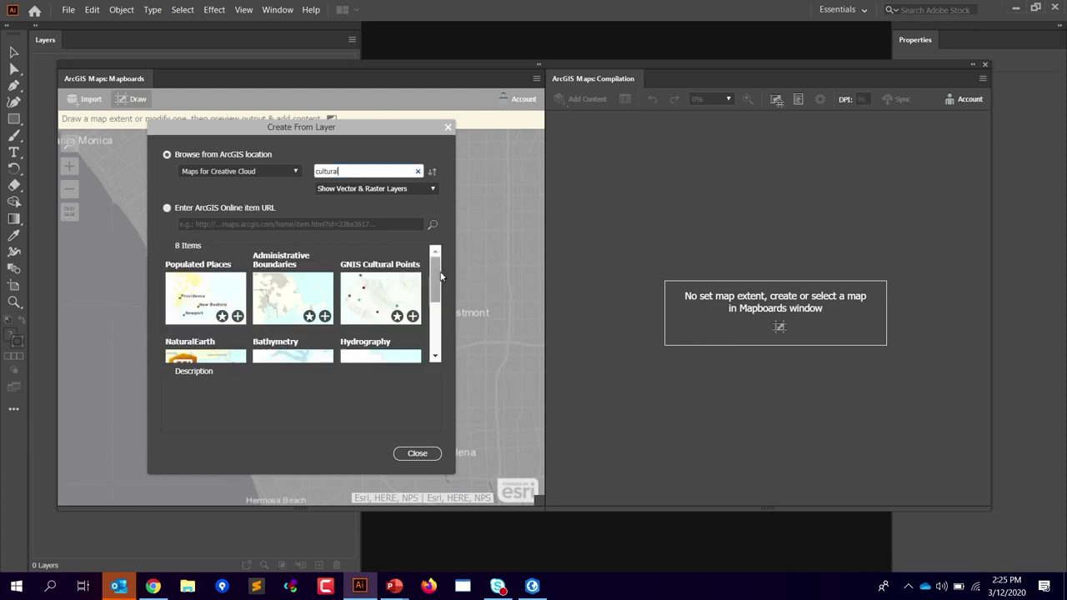
{"action": "scroll", "coordinate": [440, 275], "scroll_direction": "down", "scroll_amount": 1}
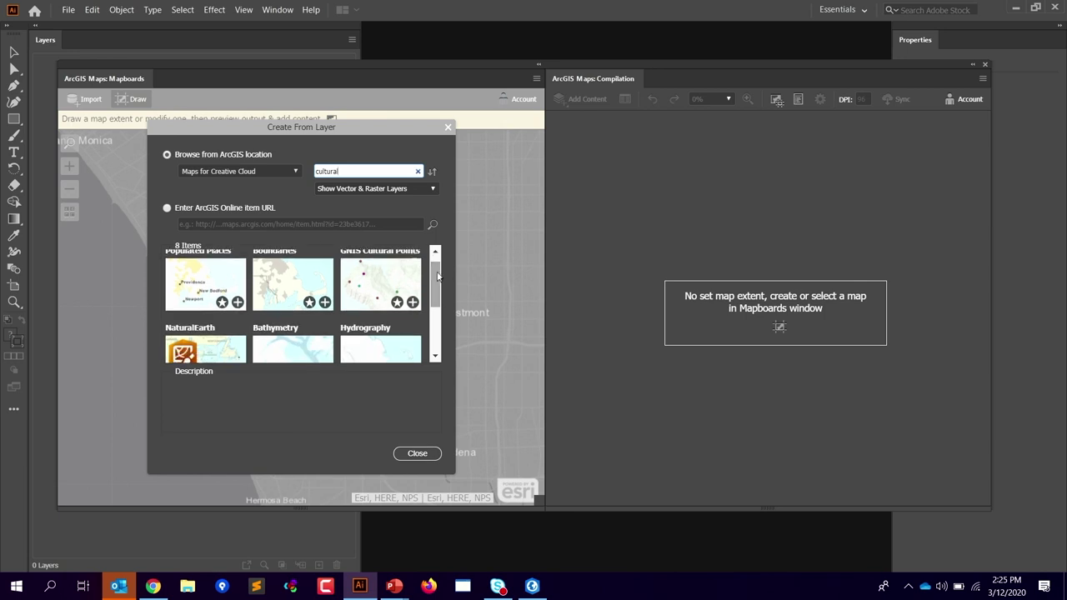
{"action": "left_click", "coordinate": [295, 173]}
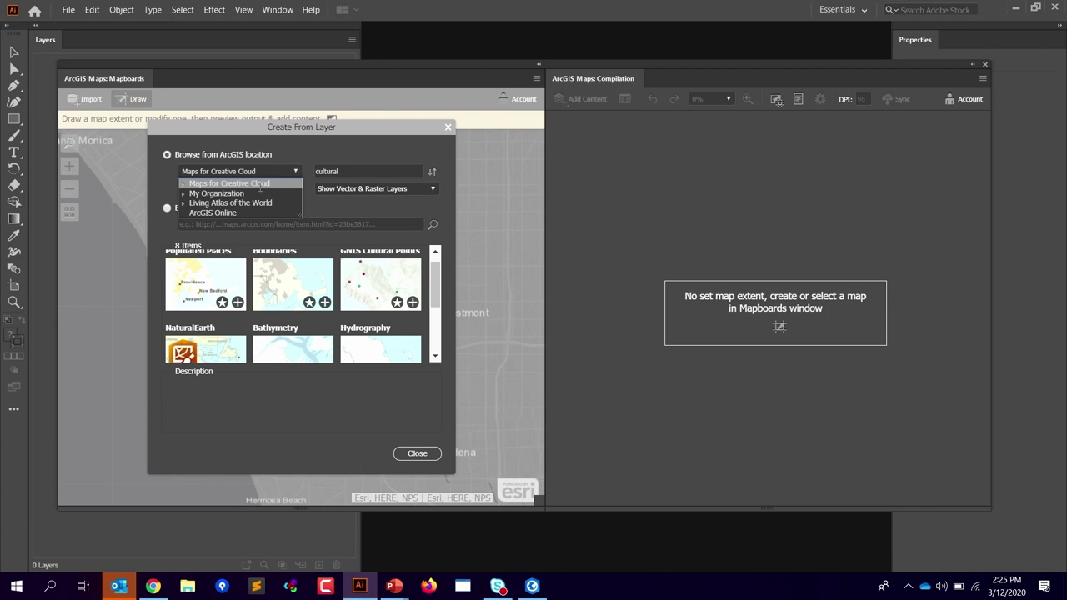
{"action": "left_click", "coordinate": [375, 171]}
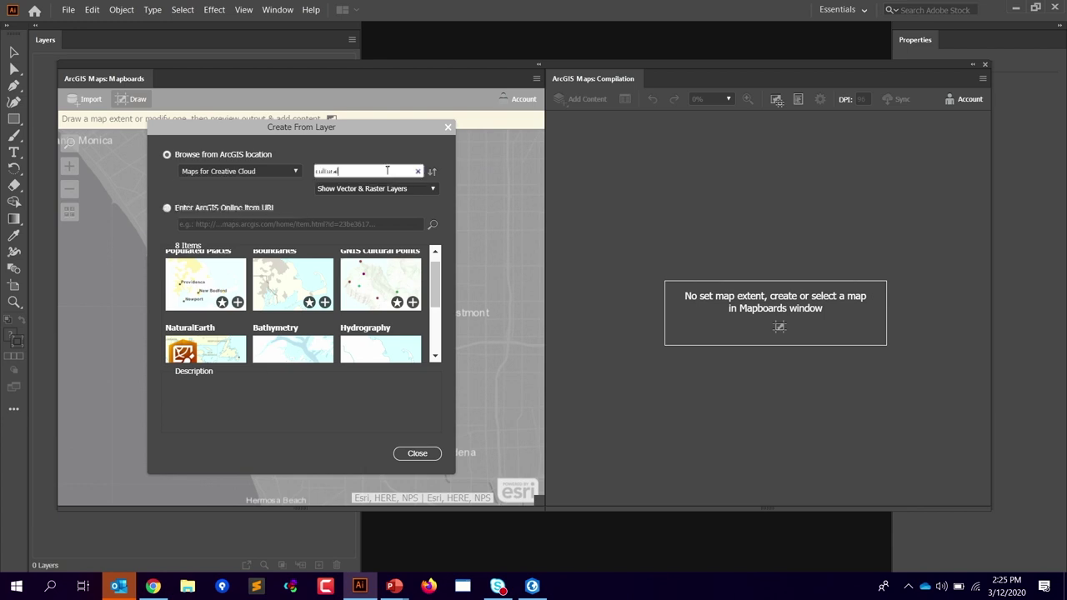
{"action": "left_click", "coordinate": [434, 190]}
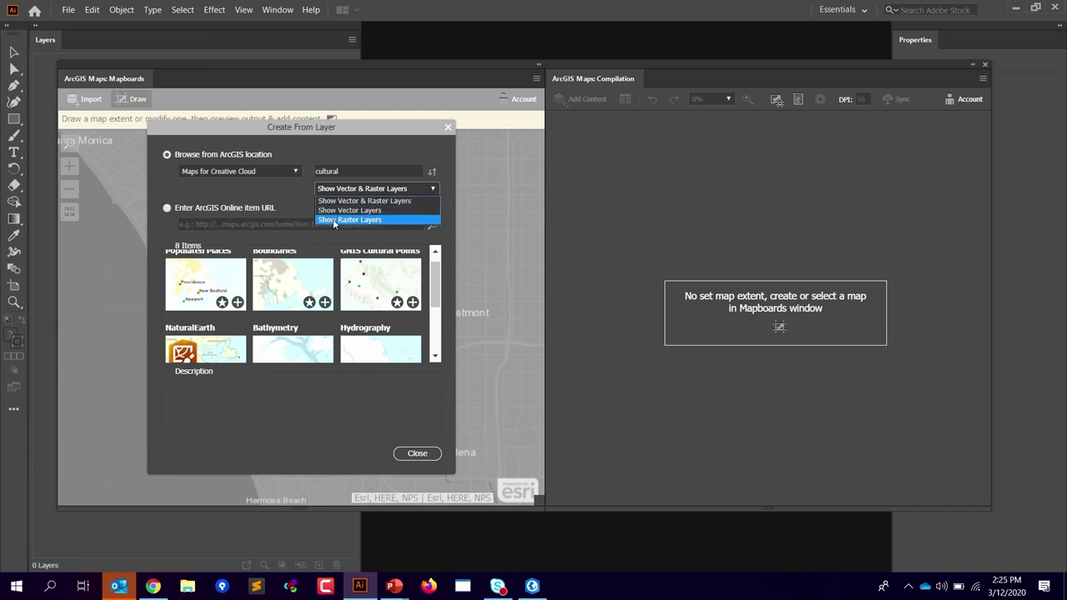
{"action": "left_click", "coordinate": [277, 189]}
{"action": "left_click", "coordinate": [419, 170]}
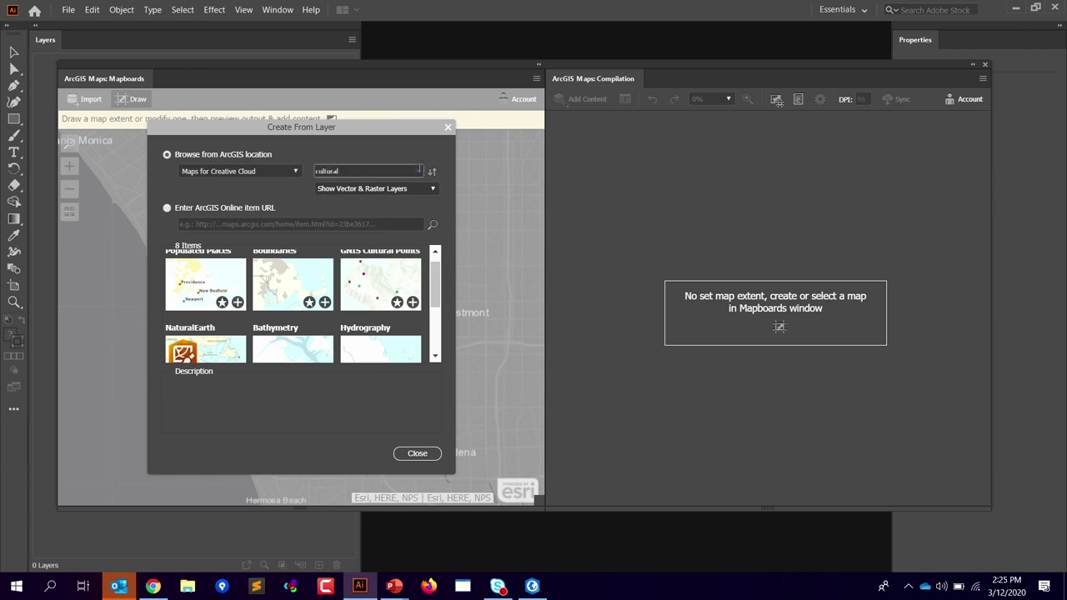
{"action": "left_click", "coordinate": [418, 170]}
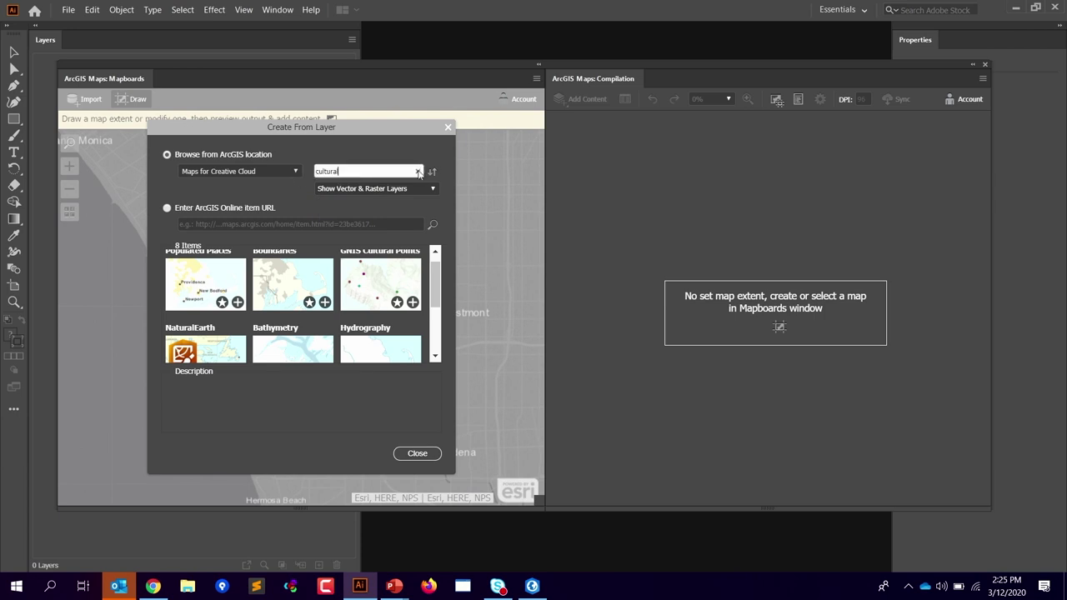
Step: From My Organization > Analytics, add USA_Census_Populated_Places as a new mapboard
{"action": "left_click", "coordinate": [293, 173]}
{"action": "left_click", "coordinate": [183, 193]}
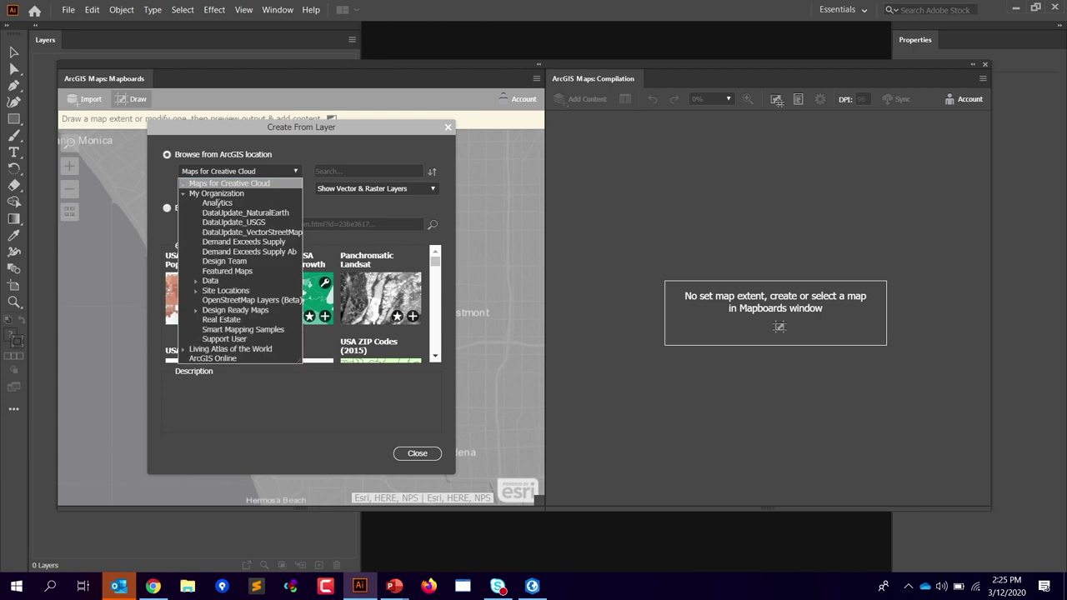
{"action": "left_click", "coordinate": [217, 203]}
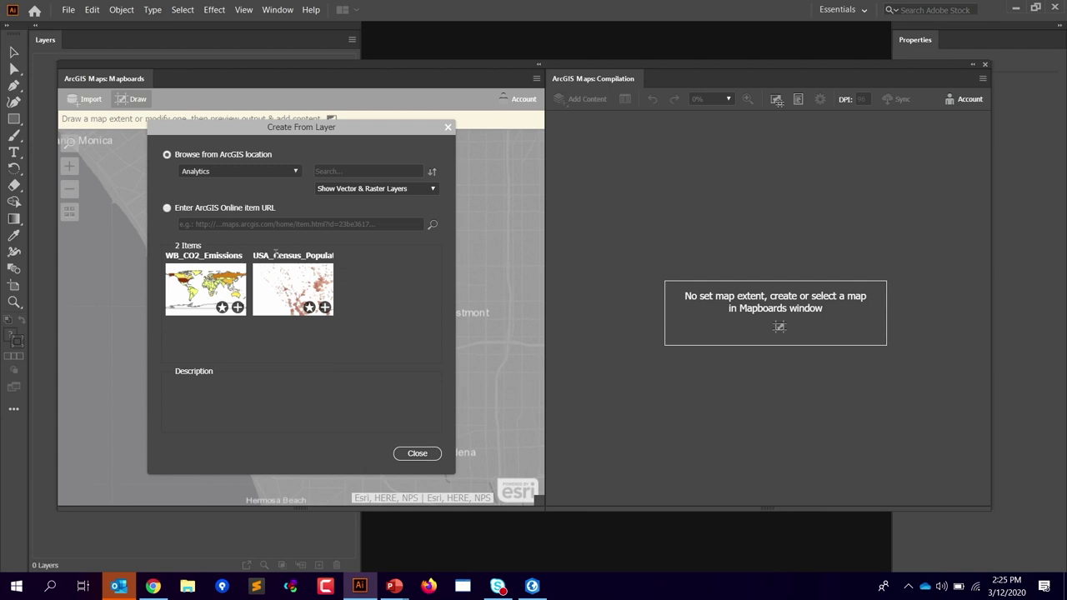
{"action": "left_click", "coordinate": [325, 308]}
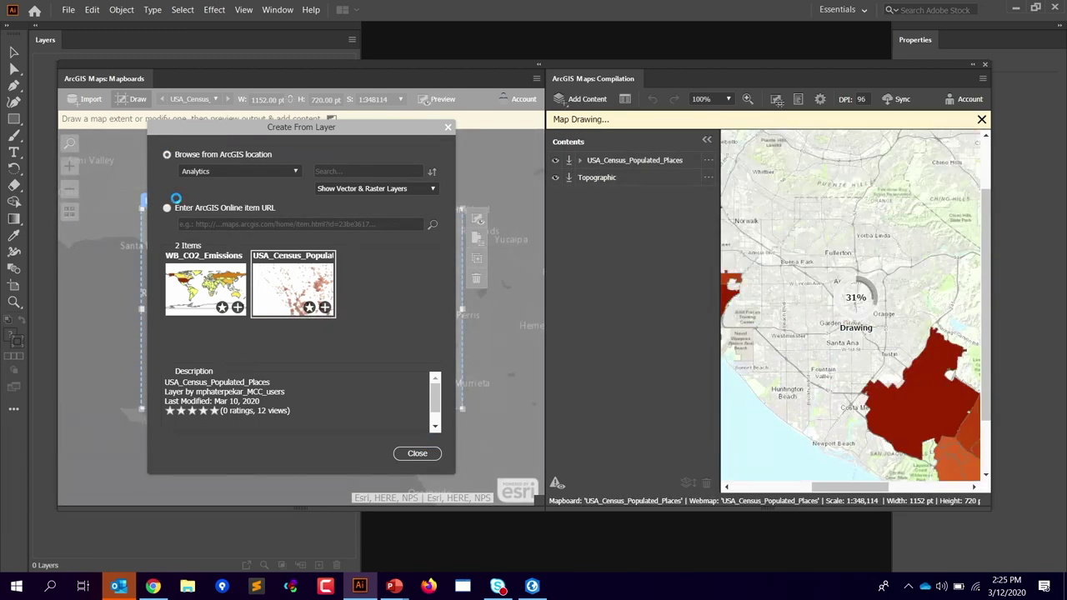
Step: Close the layer browser and size the map extent over Culver City to Compton at 1:86,953
{"action": "left_click", "coordinate": [415, 455]}
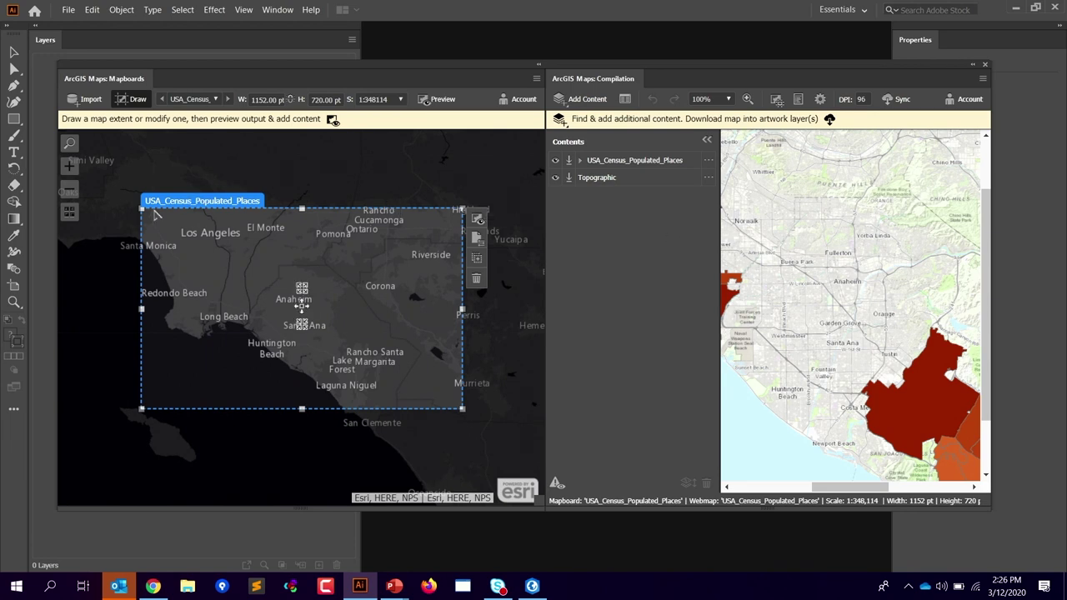
{"action": "left_click_drag", "start_coordinate": [141, 209], "coordinate": [191, 262]}
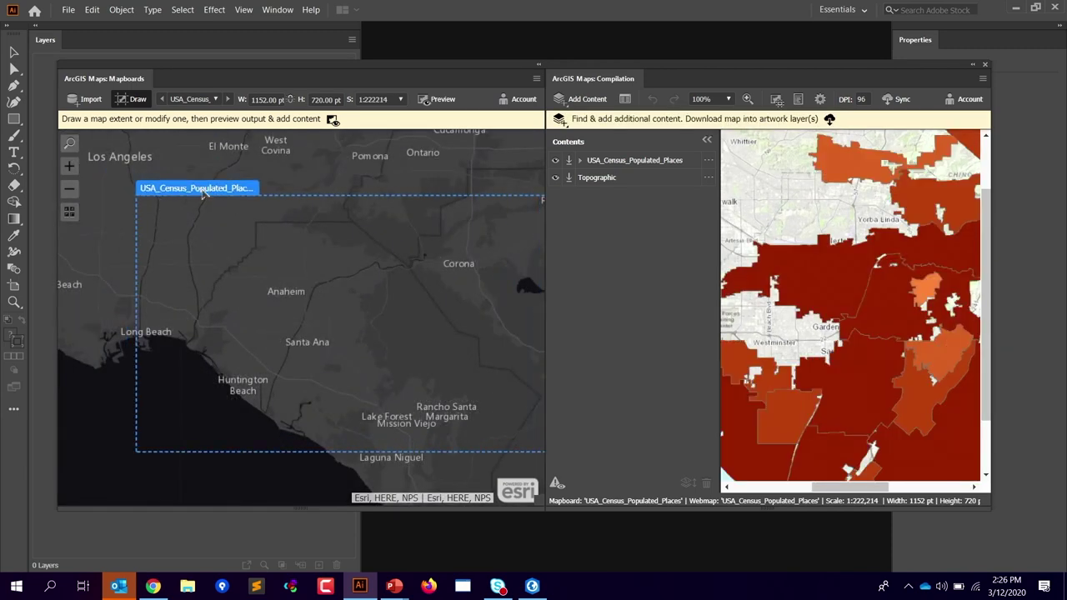
{"action": "left_click_drag", "start_coordinate": [202, 193], "coordinate": [133, 136]}
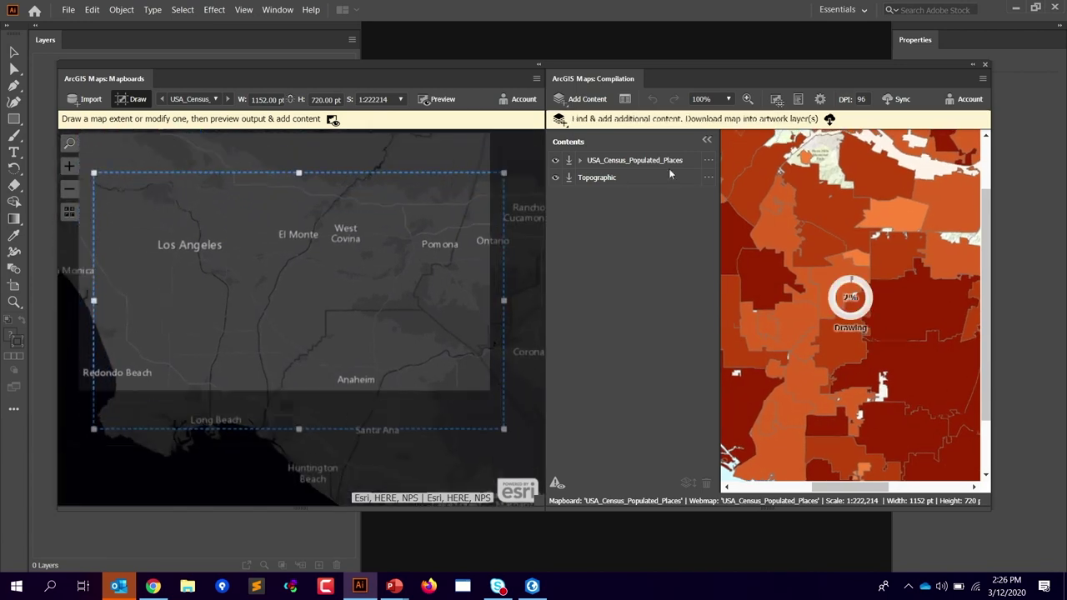
{"action": "left_click", "coordinate": [708, 160]}
{"action": "mouse_move", "coordinate": [174, 187]}
{"action": "left_mouse_down"}
{"action": "mouse_move", "coordinate": [141, 159]}
{"action": "mouse_move", "coordinate": [88, 170]}
{"action": "left_mouse_up"}
{"action": "left_click_drag", "start_coordinate": [506, 180], "coordinate": [382, 243]}
{"action": "left_click_drag", "start_coordinate": [207, 191], "coordinate": [94, 267]}
{"action": "left_click", "coordinate": [191, 254]}
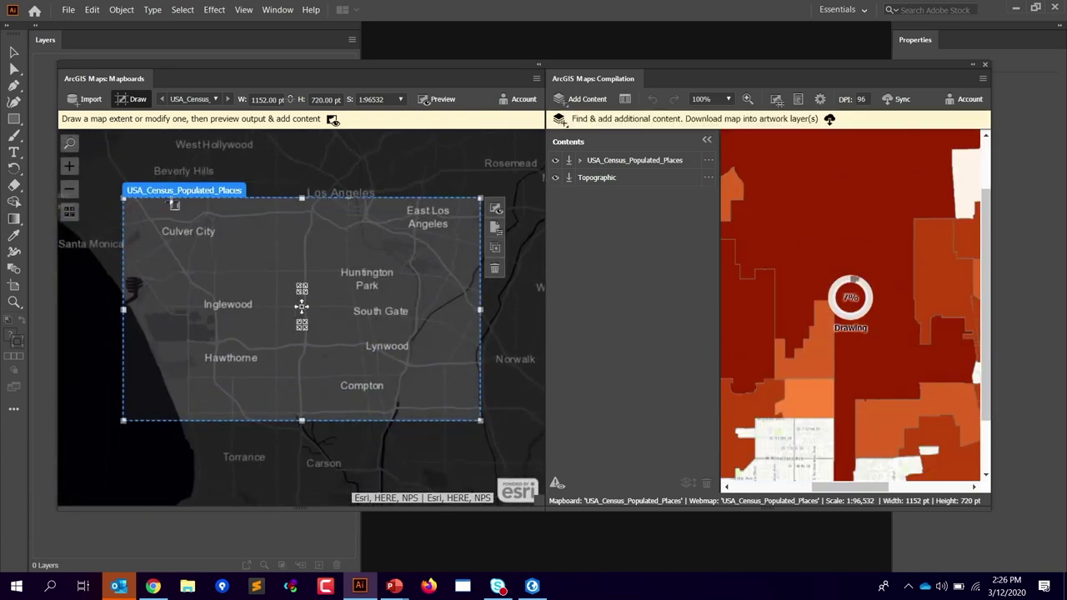
{"action": "left_click_drag", "start_coordinate": [480, 198], "coordinate": [460, 205]}
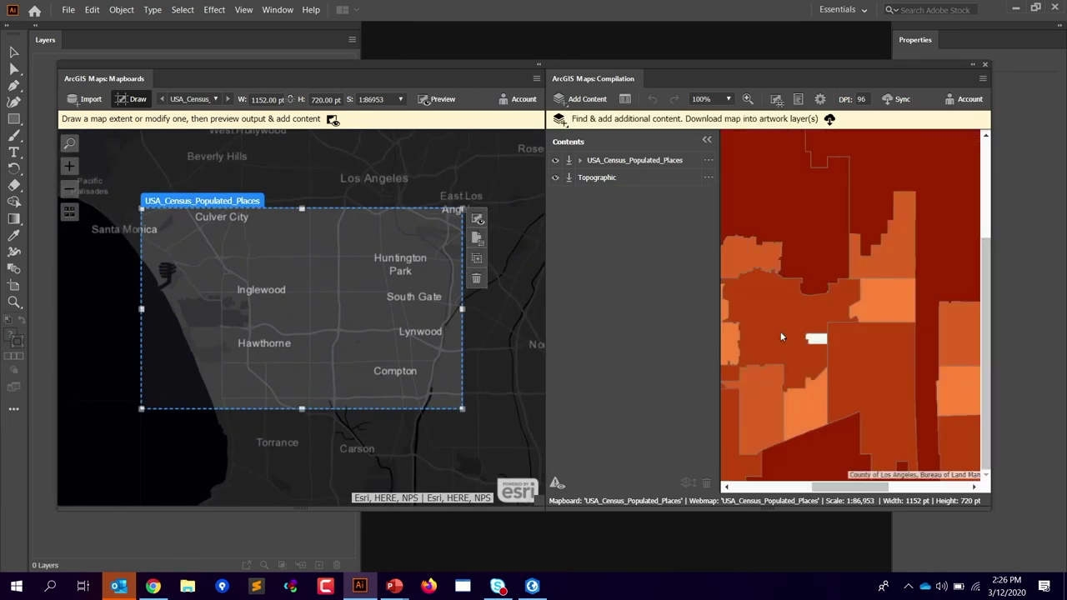
{"action": "left_click", "coordinate": [708, 160]}
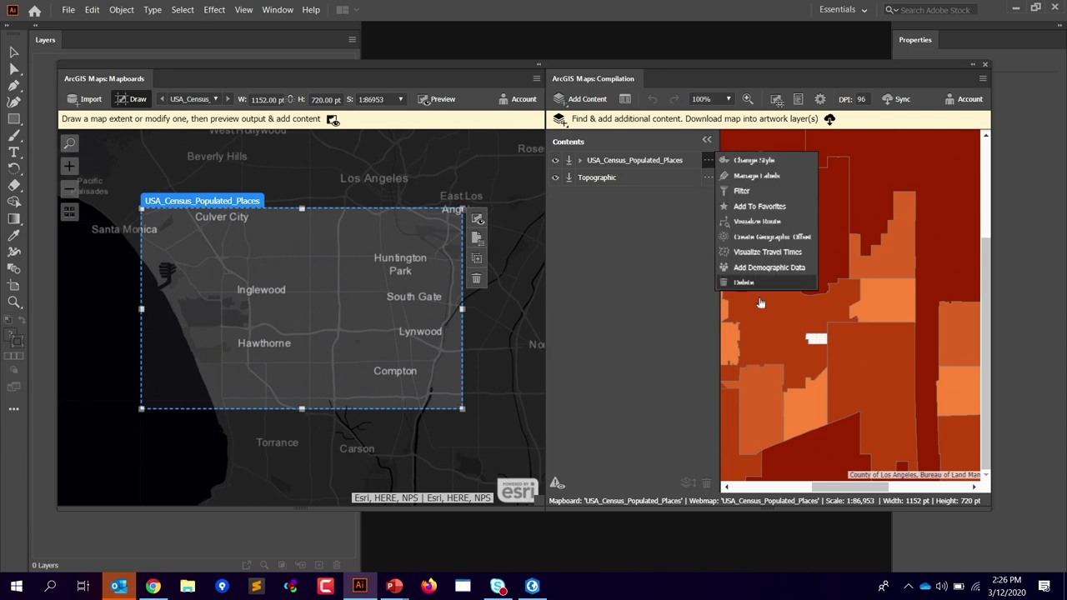
{"action": "left_click", "coordinate": [306, 445]}
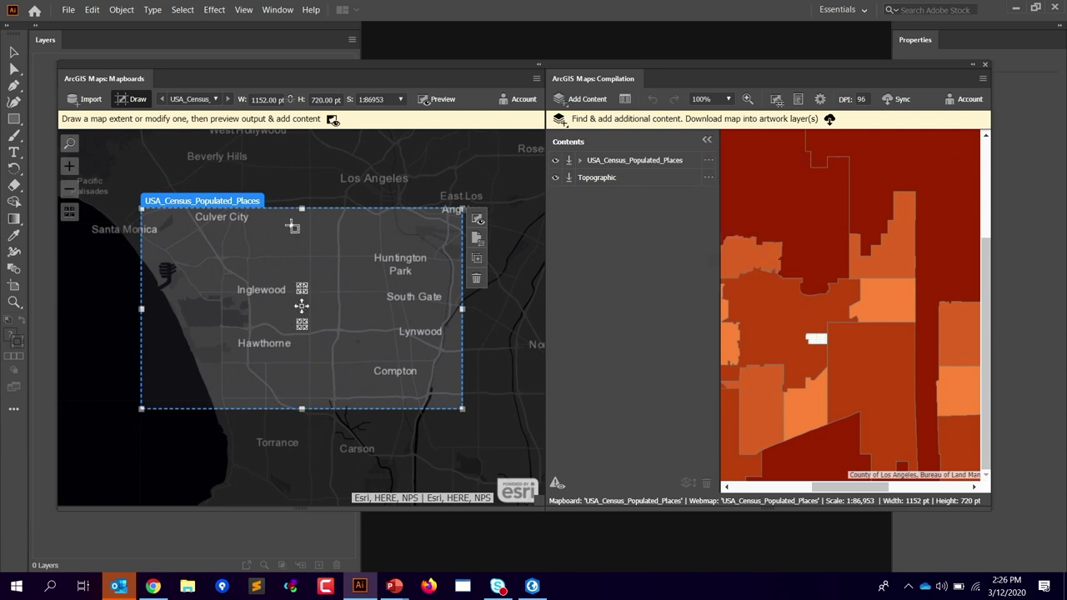
Step: Collapse the Mapboards panel to icons and drag the Compilation panel wider and taller
{"action": "left_click", "coordinate": [538, 67]}
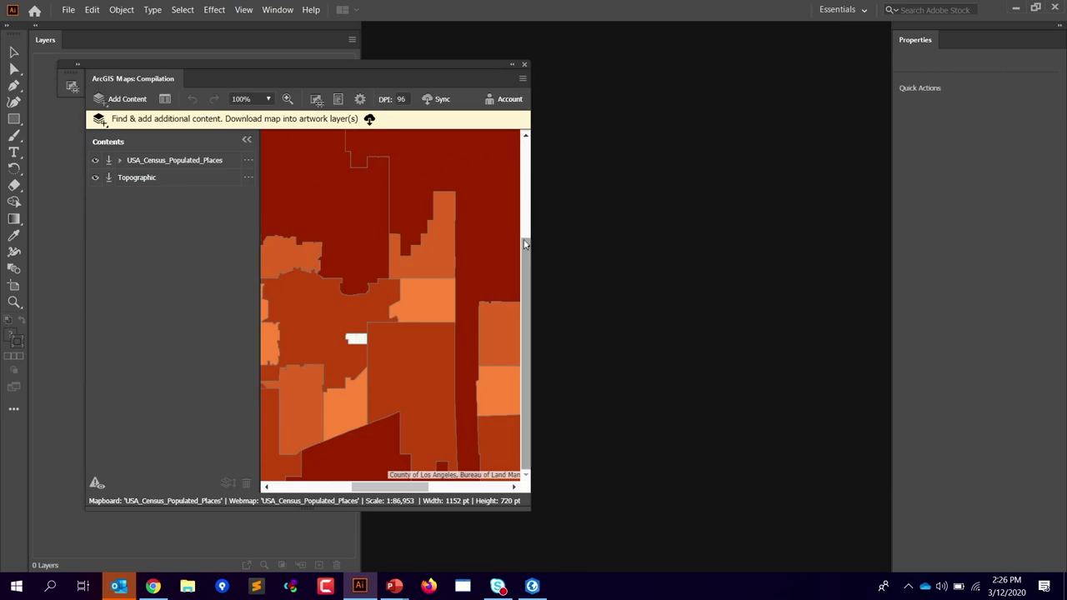
{"action": "left_click_drag", "start_coordinate": [517, 509], "coordinate": [614, 536]}
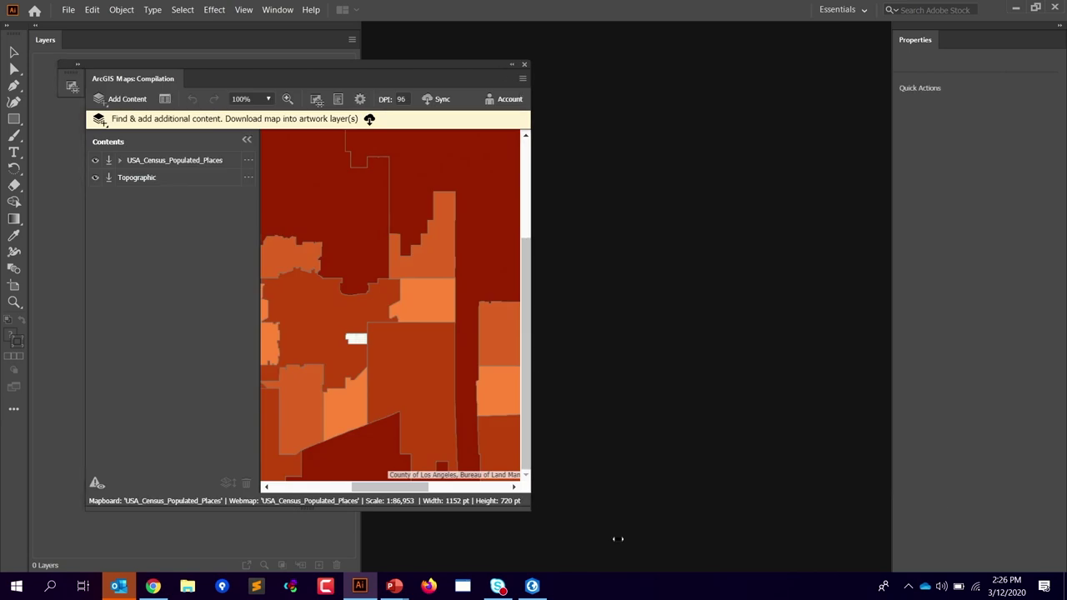
{"action": "left_click_drag", "start_coordinate": [748, 586], "coordinate": [986, 591]}
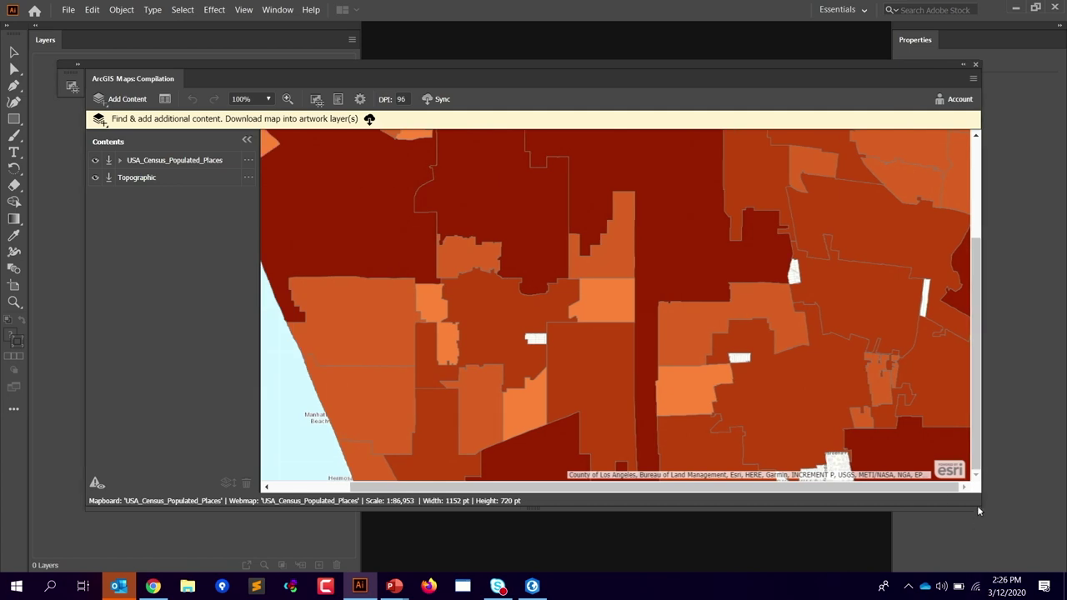
{"action": "left_click_drag", "start_coordinate": [982, 510], "coordinate": [1031, 565]}
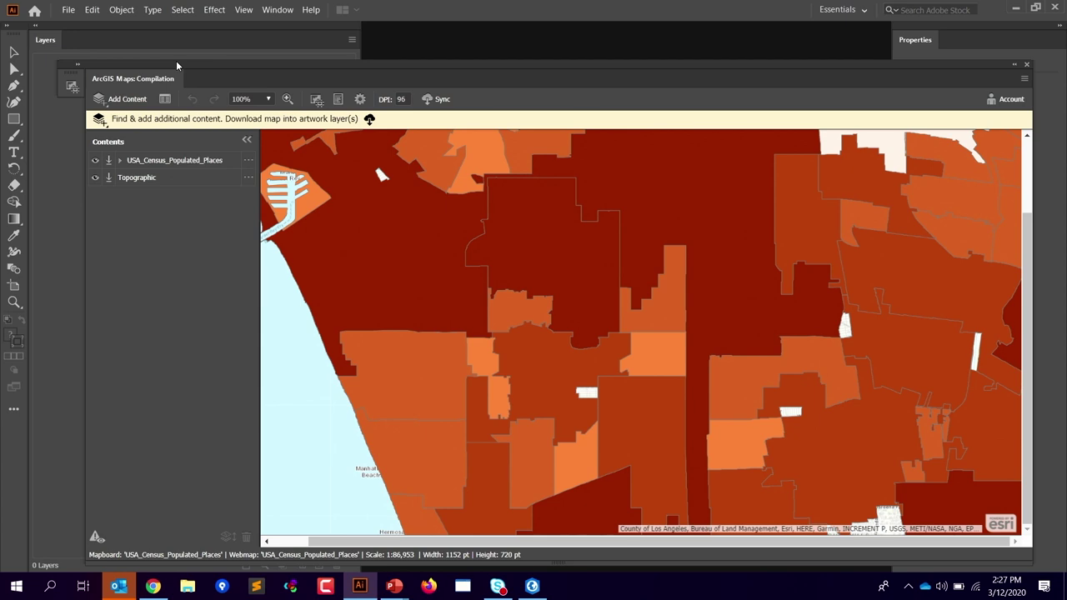
Step: Bring up the USA_Census_Populated_Places layer's options menu
{"action": "left_click", "coordinate": [247, 160]}
{"action": "left_click", "coordinate": [149, 353]}
{"action": "left_click", "coordinate": [248, 161]}
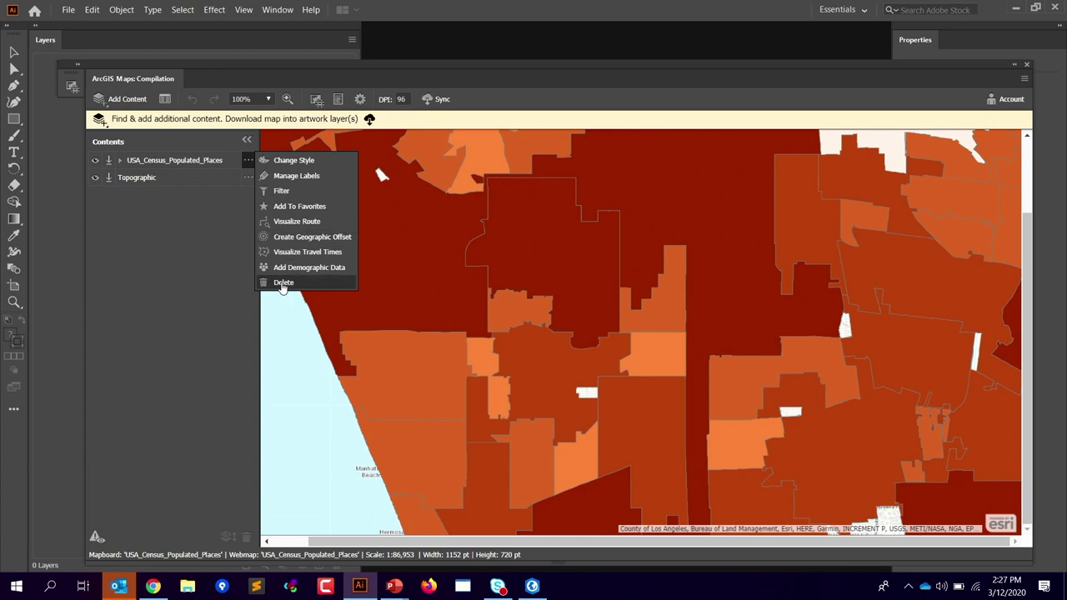
Step: Style USA_Census_Populated_Places by HOUSEUNITS using Counts and Amounts (Color)
{"action": "left_click", "coordinate": [294, 163]}
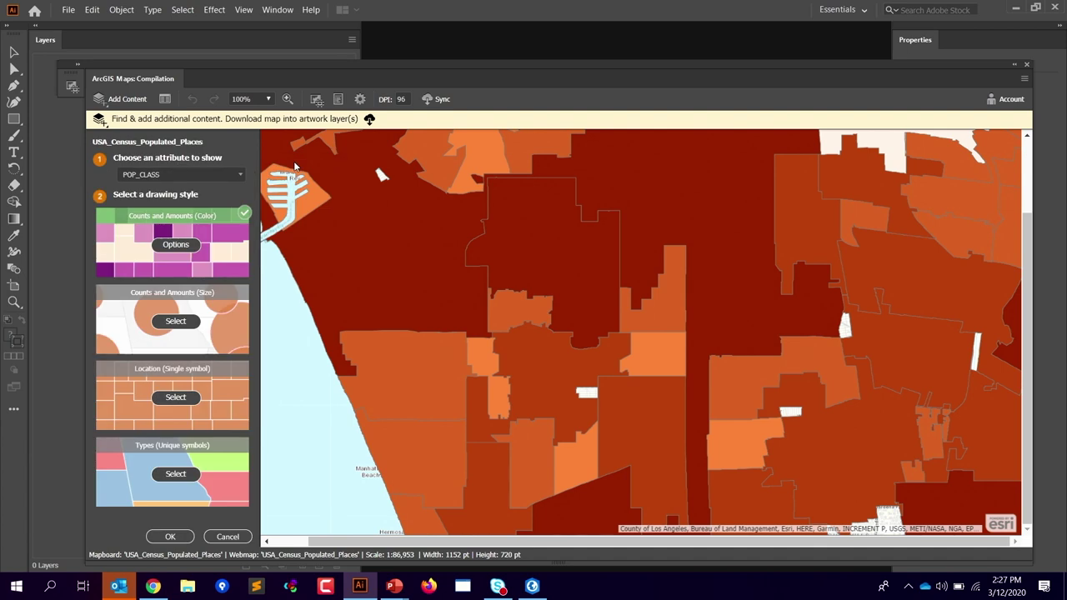
{"action": "left_click", "coordinate": [240, 176]}
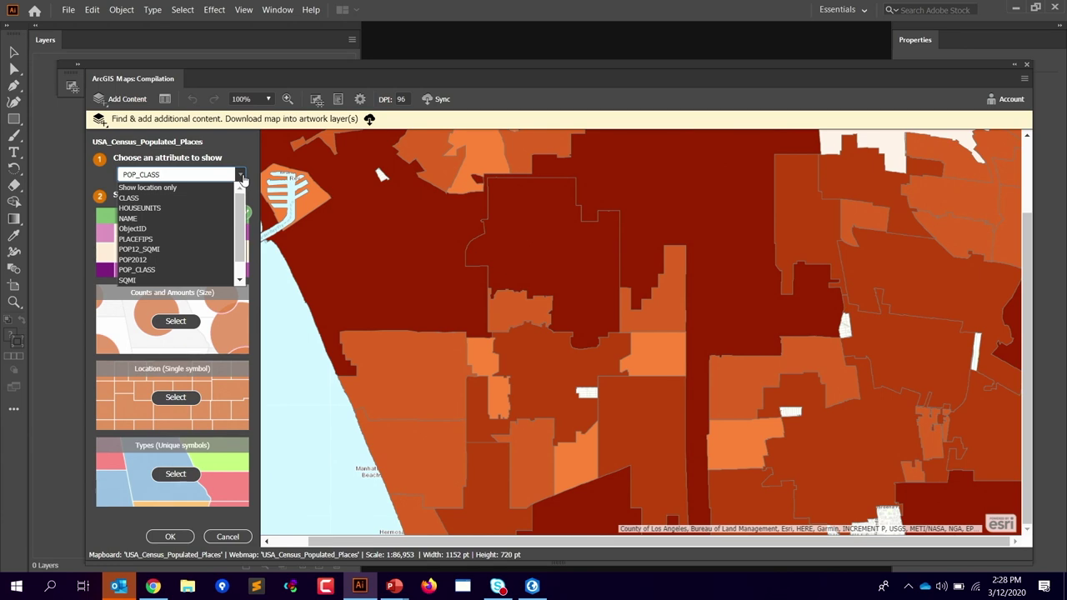
{"action": "left_click", "coordinate": [184, 207]}
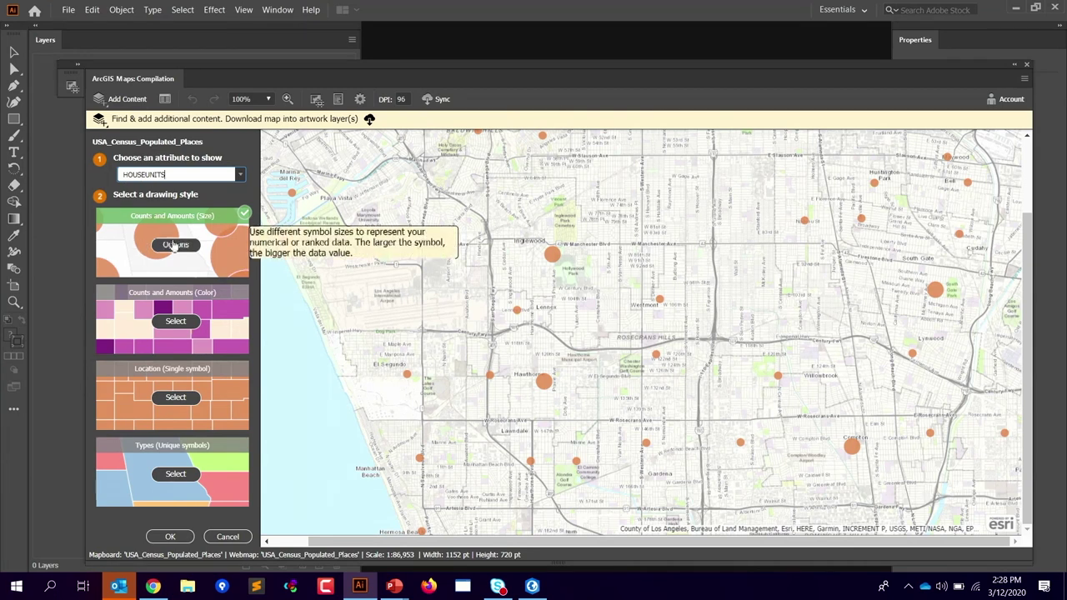
{"action": "left_click", "coordinate": [175, 321]}
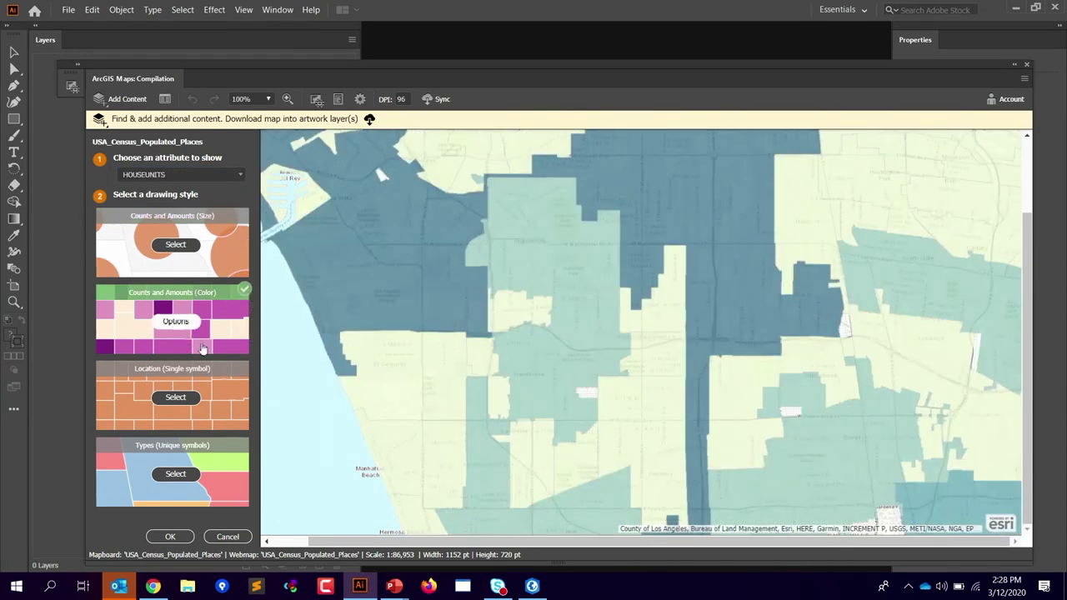
{"action": "left_click", "coordinate": [158, 537]}
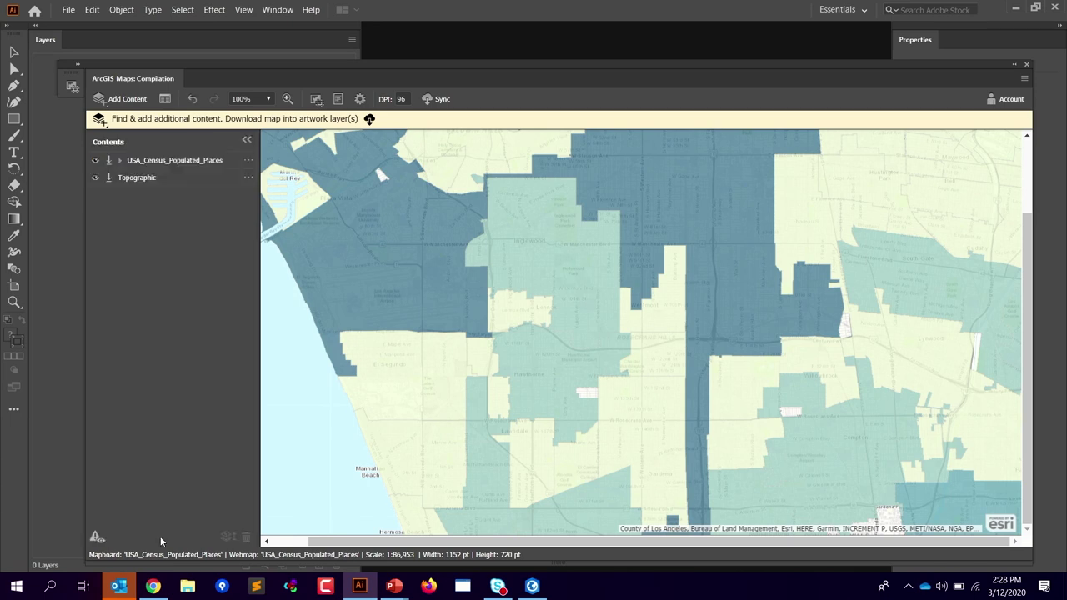
Step: Check the options menus of the census and Topographic layers, then dismiss them
{"action": "left_click", "coordinate": [248, 160]}
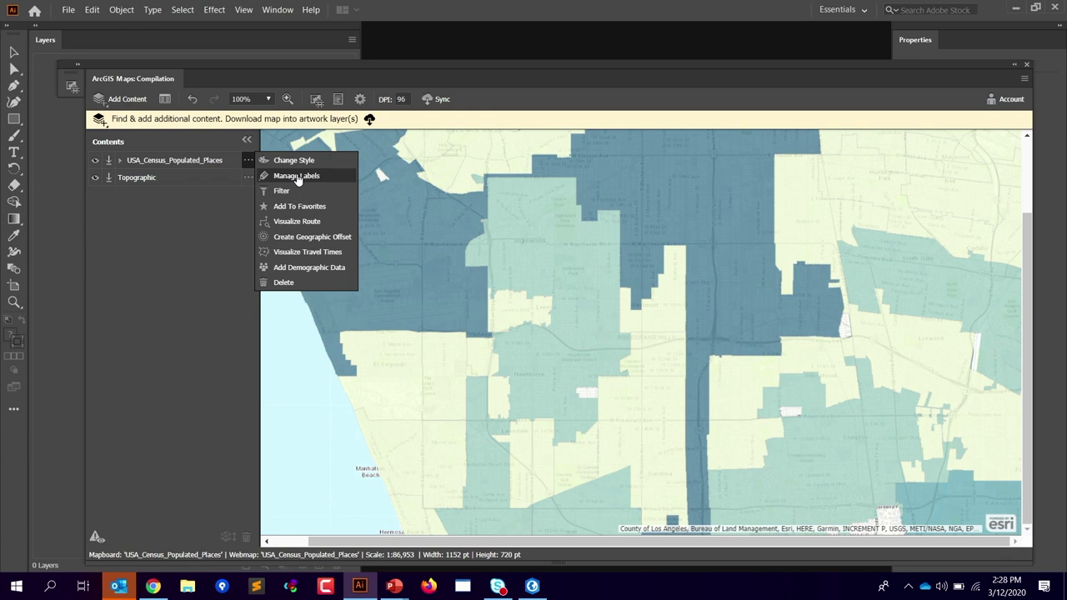
{"action": "left_click", "coordinate": [247, 176]}
{"action": "left_click", "coordinate": [250, 160]}
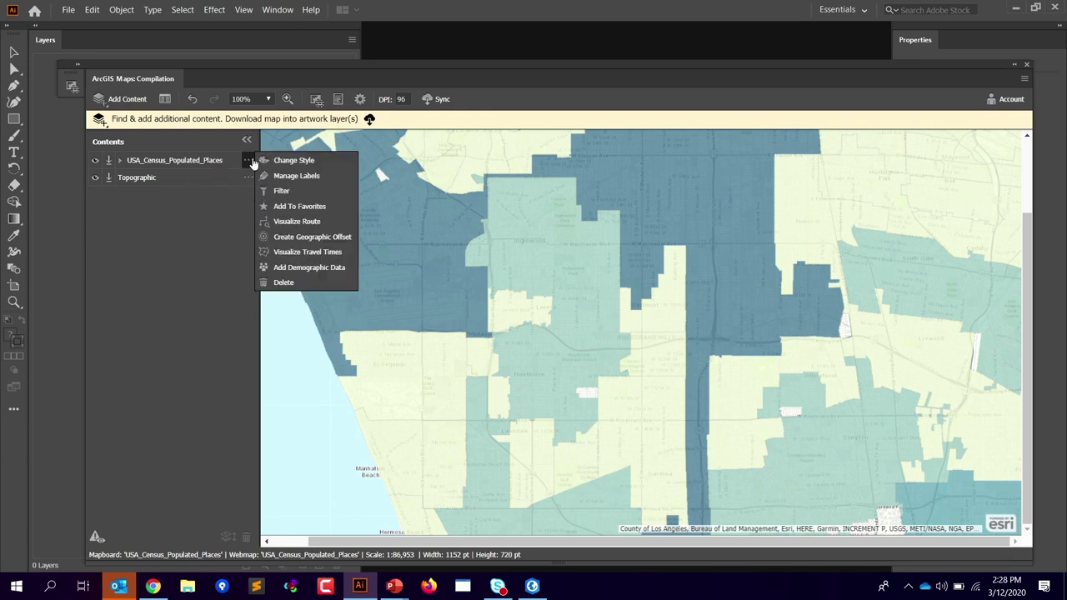
{"action": "left_click", "coordinate": [52, 352]}
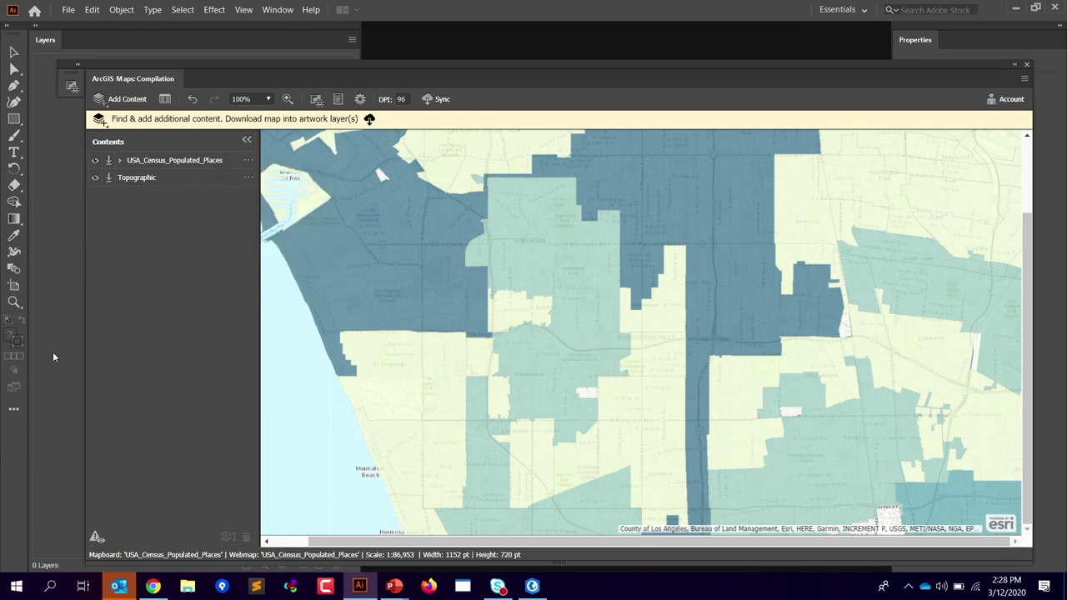
Step: Browse Add Content > Add Layers, closing it without adding anything
{"action": "left_click", "coordinate": [119, 103]}
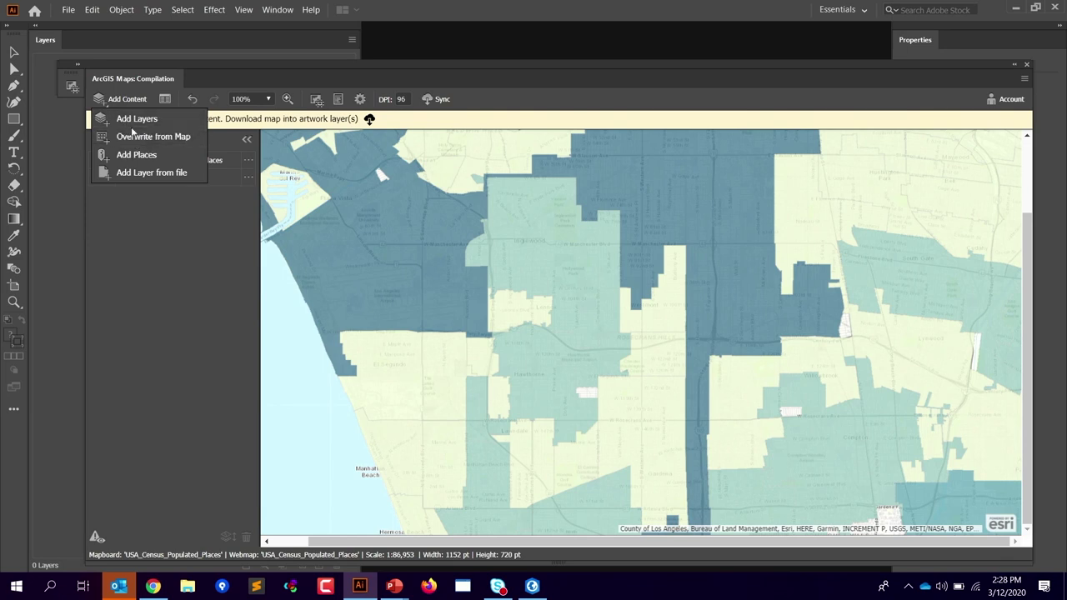
{"action": "left_click", "coordinate": [146, 316]}
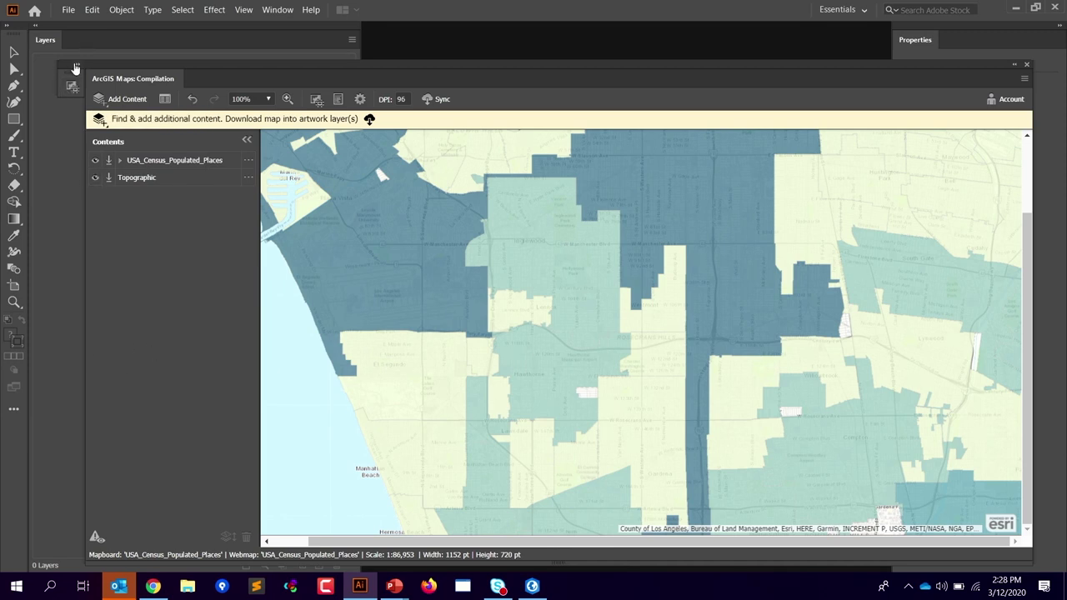
{"action": "left_click", "coordinate": [121, 98]}
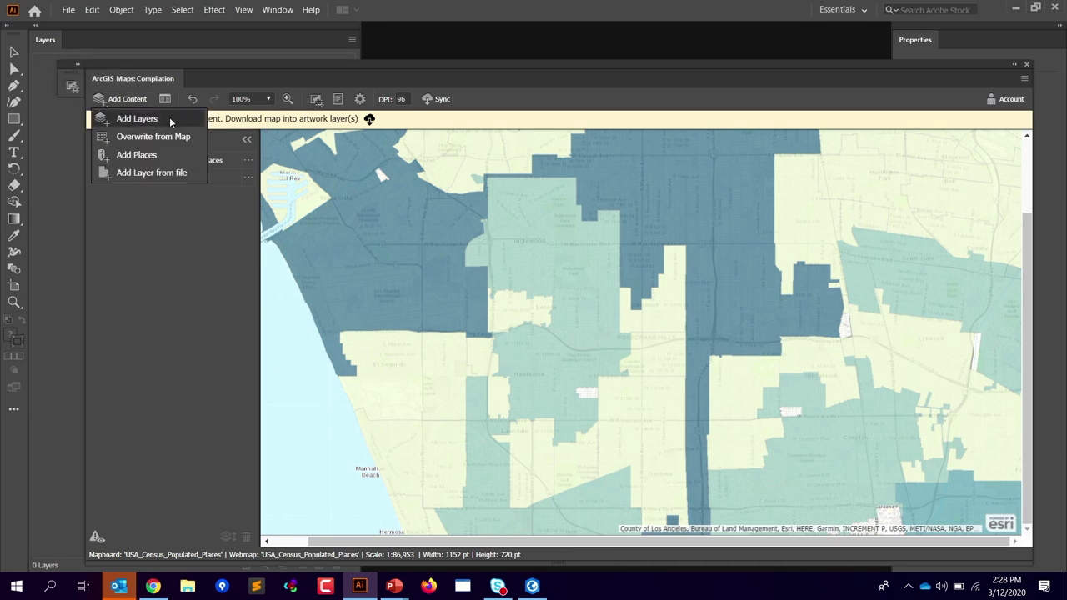
{"action": "left_click", "coordinate": [169, 118]}
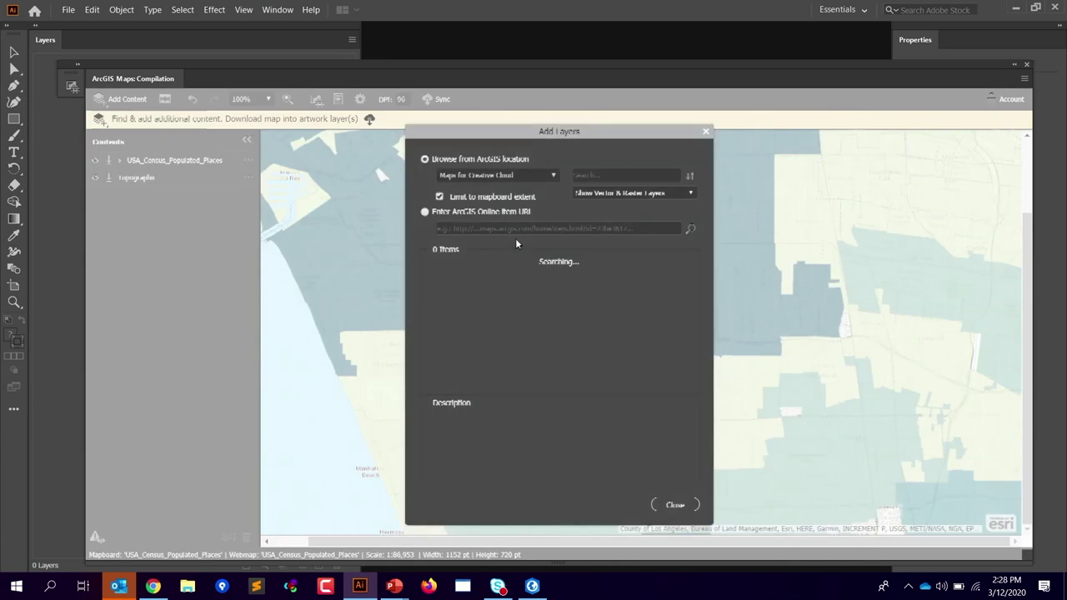
{"action": "left_click", "coordinate": [706, 131]}
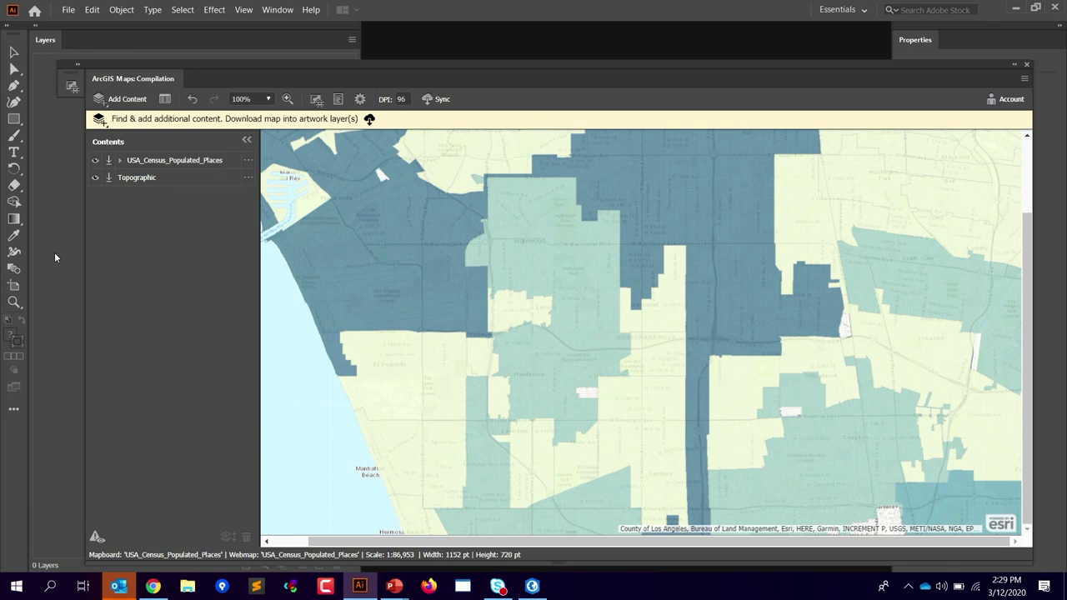
Step: Choose Add Content > Add Places to search for places by name
{"action": "left_click", "coordinate": [247, 161]}
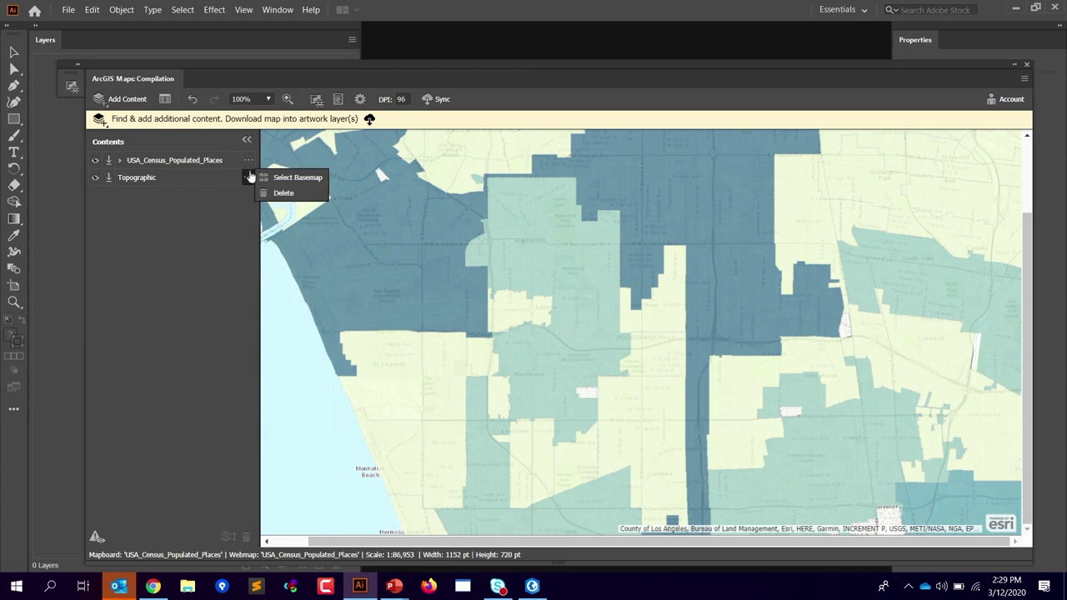
{"action": "left_click", "coordinate": [123, 98]}
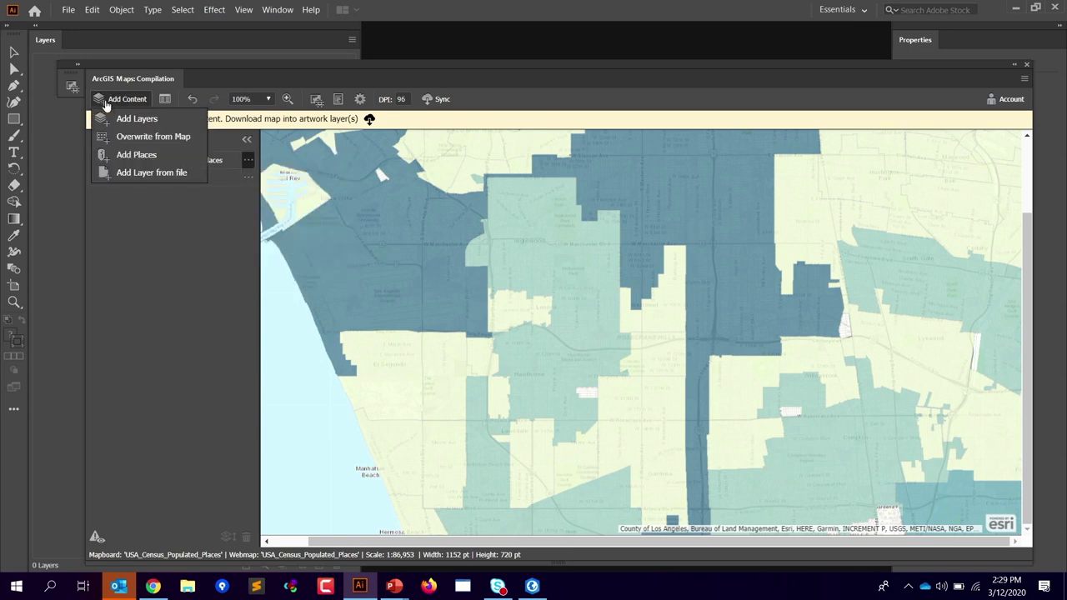
{"action": "left_click", "coordinate": [127, 162]}
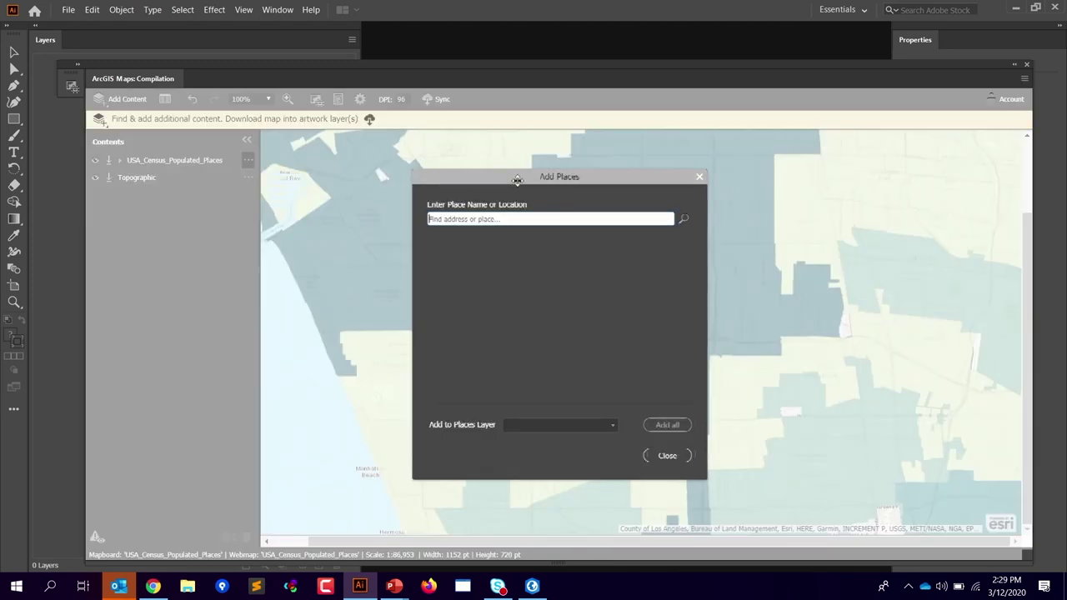
Step: Search for Hospital in Add Places and review the results
{"action": "left_click_drag", "start_coordinate": [511, 182], "coordinate": [531, 180]}
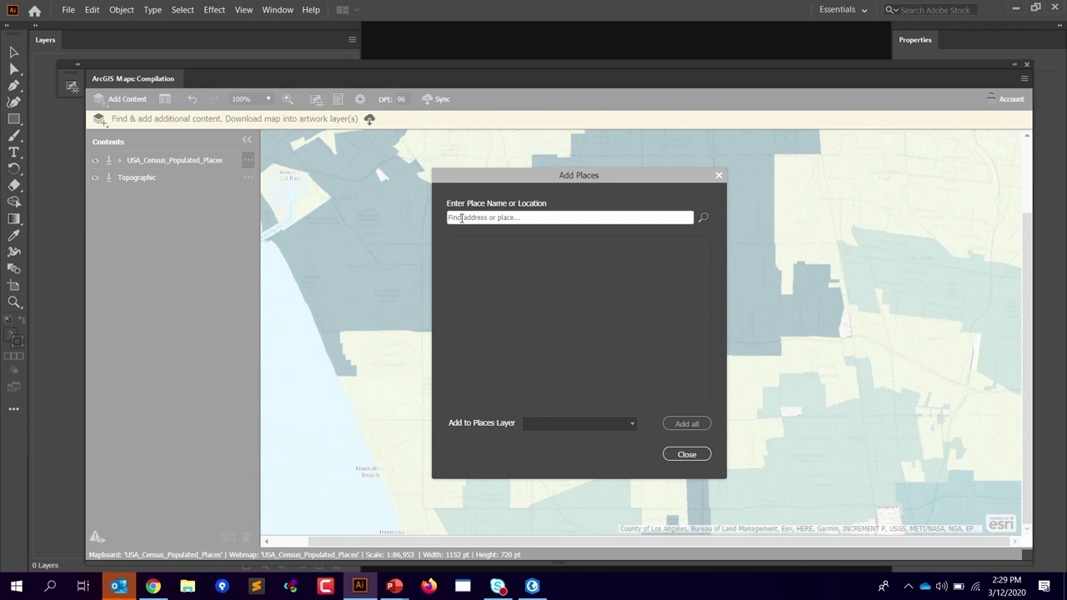
{"action": "left_click", "coordinate": [461, 217]}
{"action": "type", "text": "Hos"}
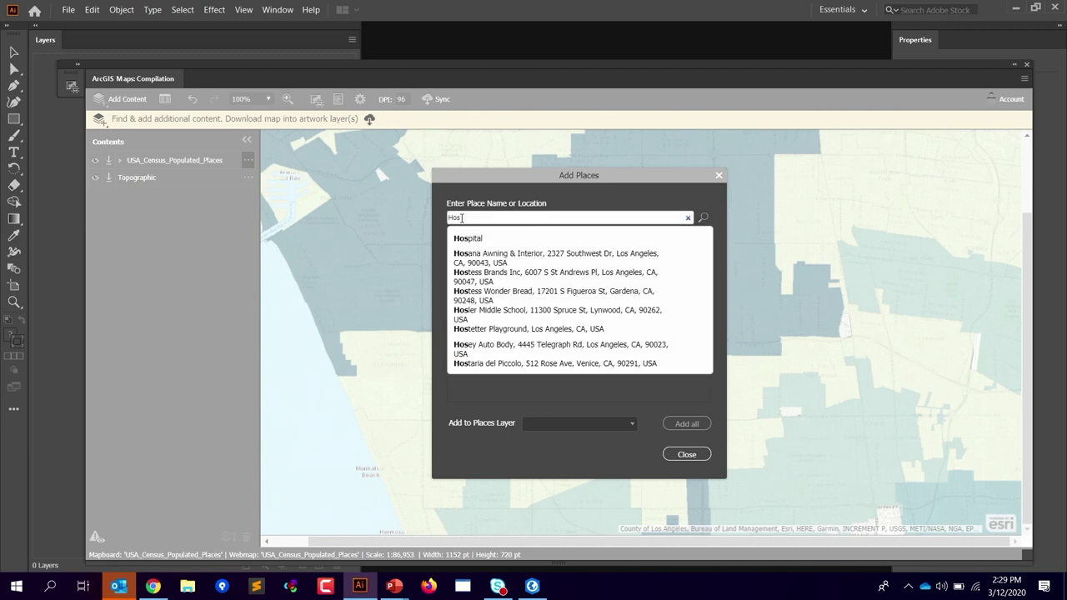
{"action": "left_click", "coordinate": [483, 239]}
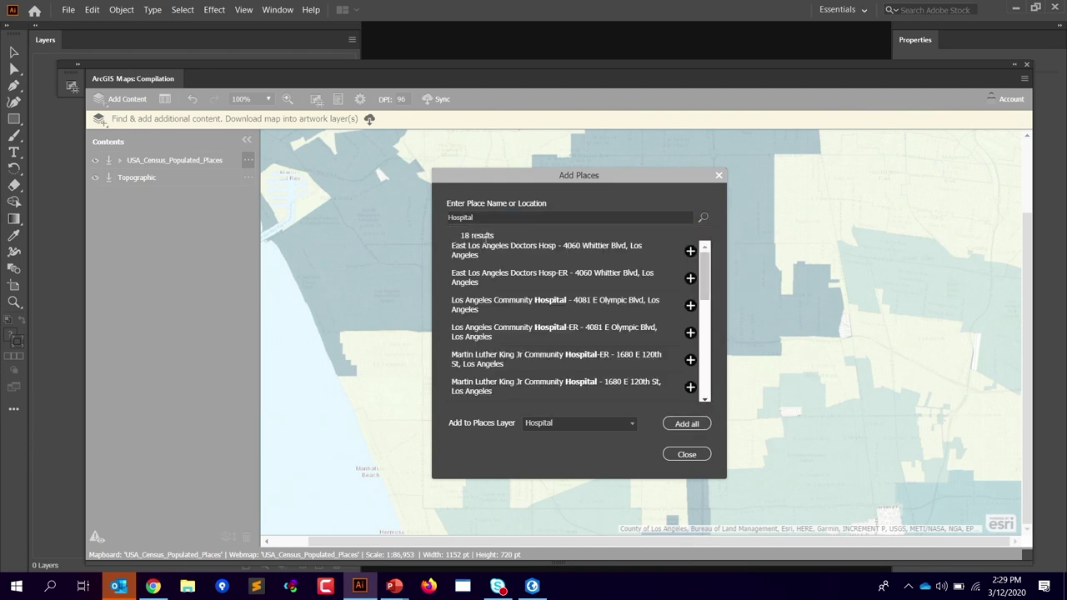
{"action": "left_click_drag", "start_coordinate": [543, 179], "coordinate": [365, 179]}
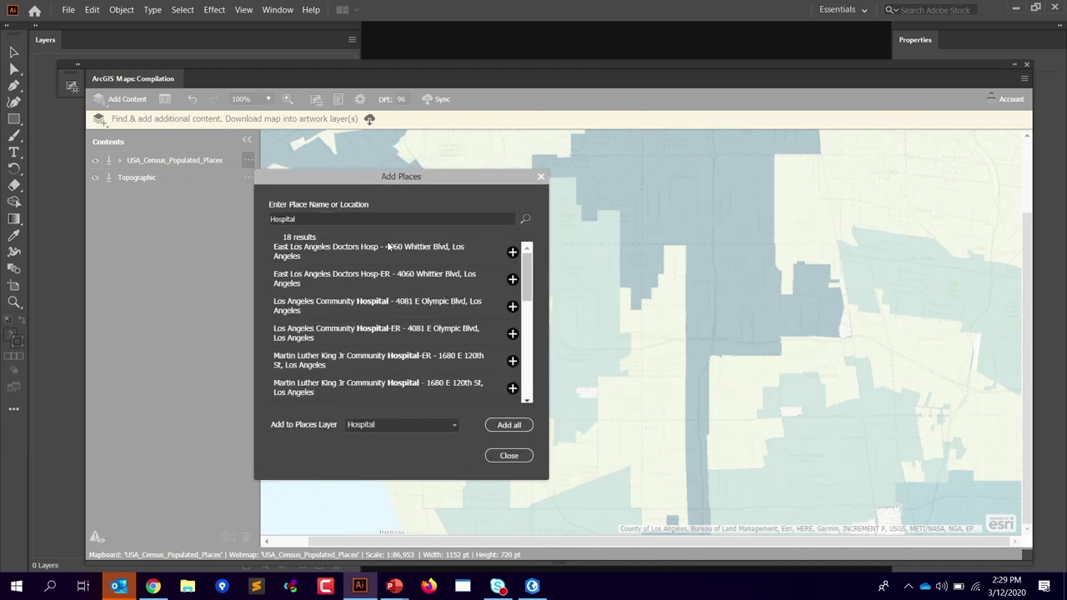
{"action": "left_click_drag", "start_coordinate": [464, 191], "coordinate": [751, 162]}
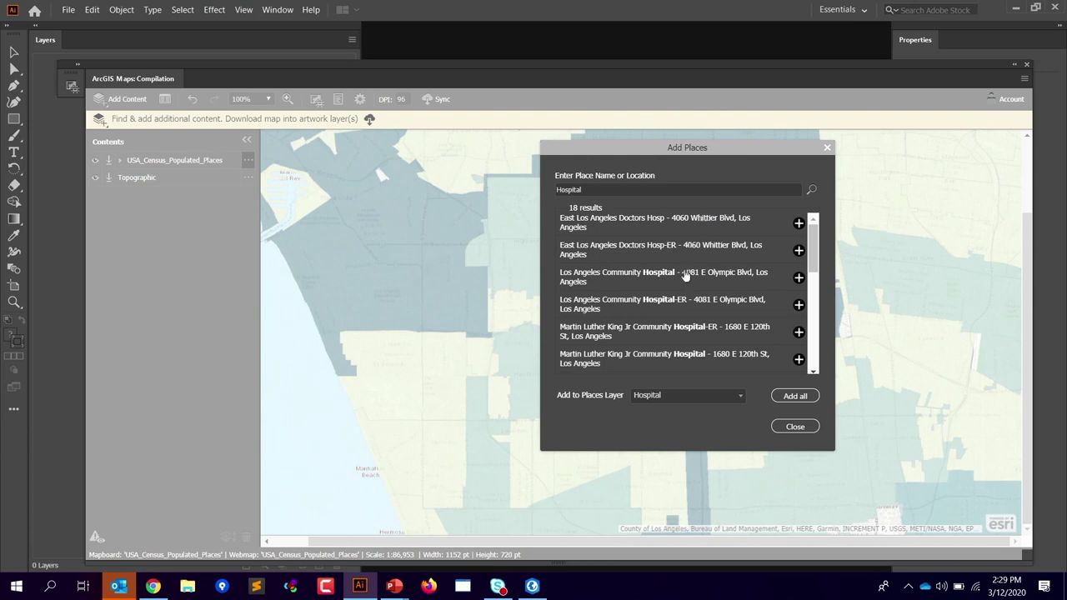
{"action": "scroll", "coordinate": [816, 249], "scroll_direction": "down", "scroll_amount": 2}
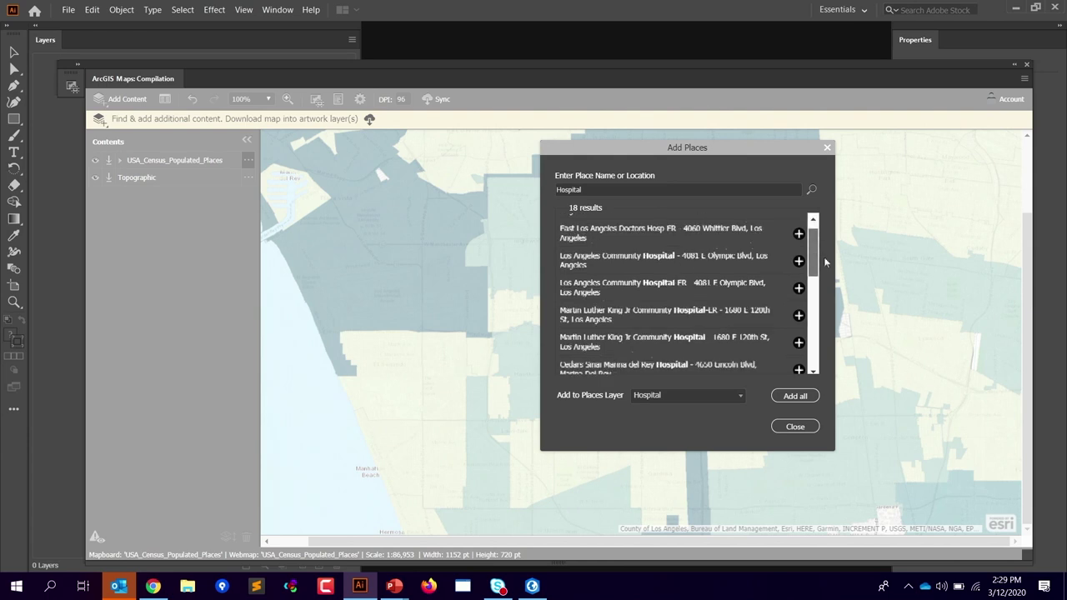
{"action": "left_click_drag", "start_coordinate": [718, 148], "coordinate": [600, 148]}
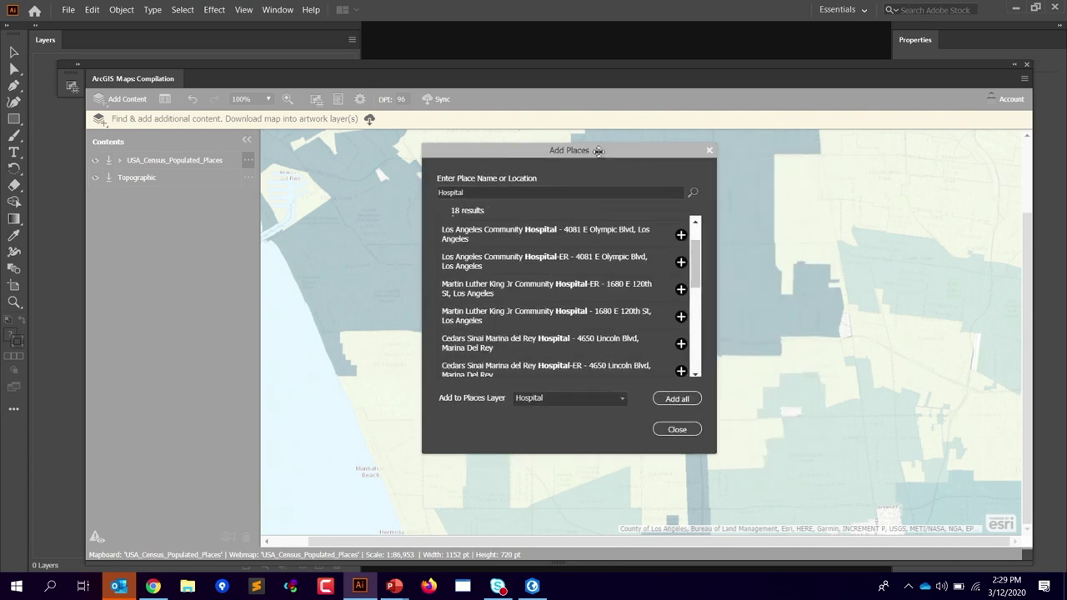
Step: Close the place search without adding results and zoom to Fit On Screen
{"action": "left_click", "coordinate": [677, 430]}
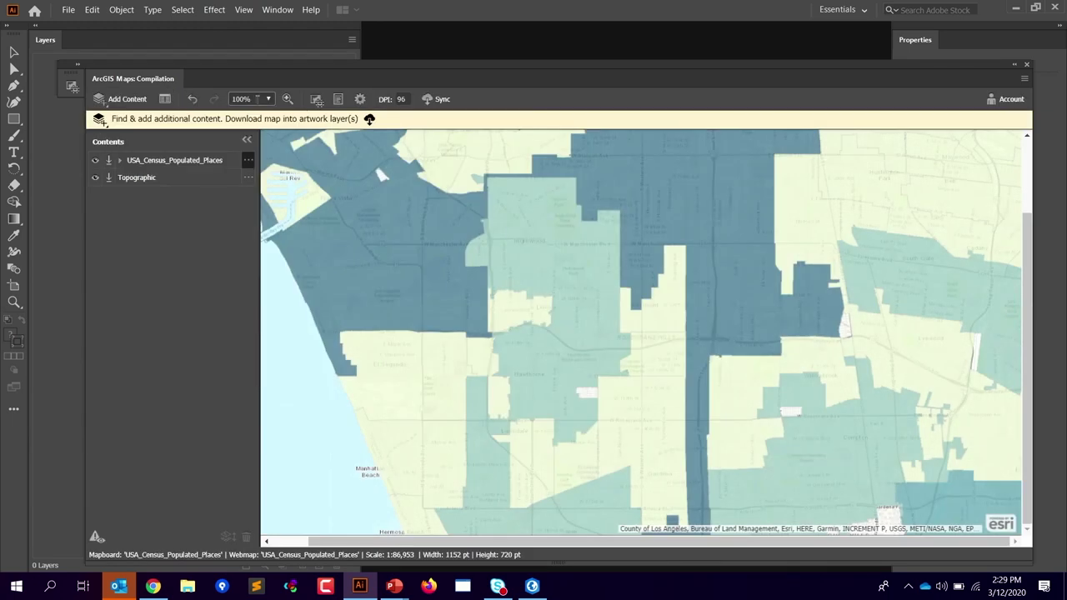
{"action": "left_click", "coordinate": [258, 99]}
{"action": "left_click", "coordinate": [257, 196]}
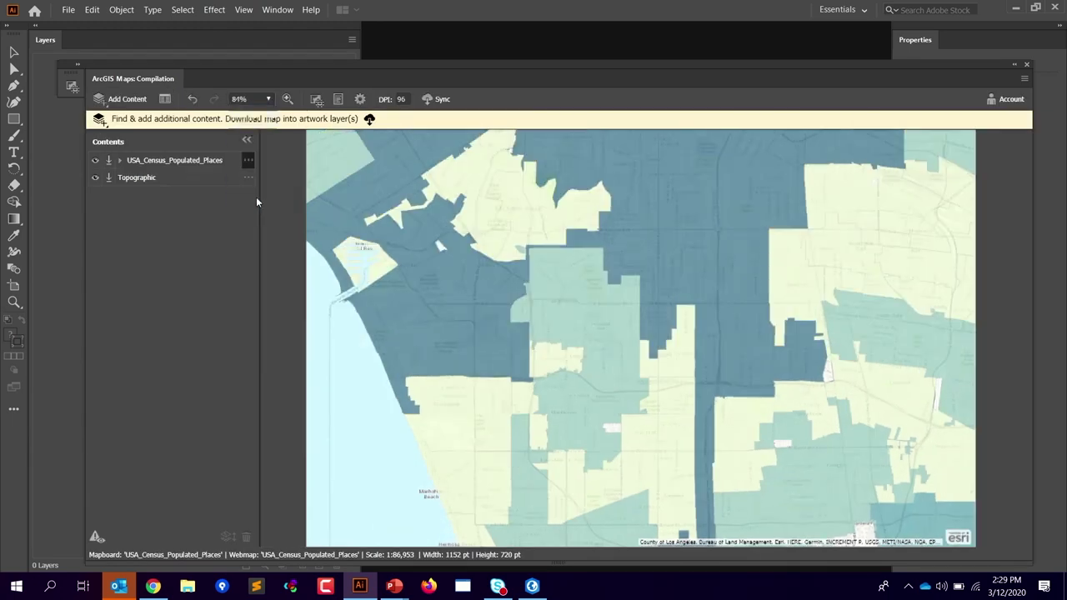
Step: Search Add Places for Hospital and list the nearby hospitals
{"action": "left_click", "coordinate": [127, 100]}
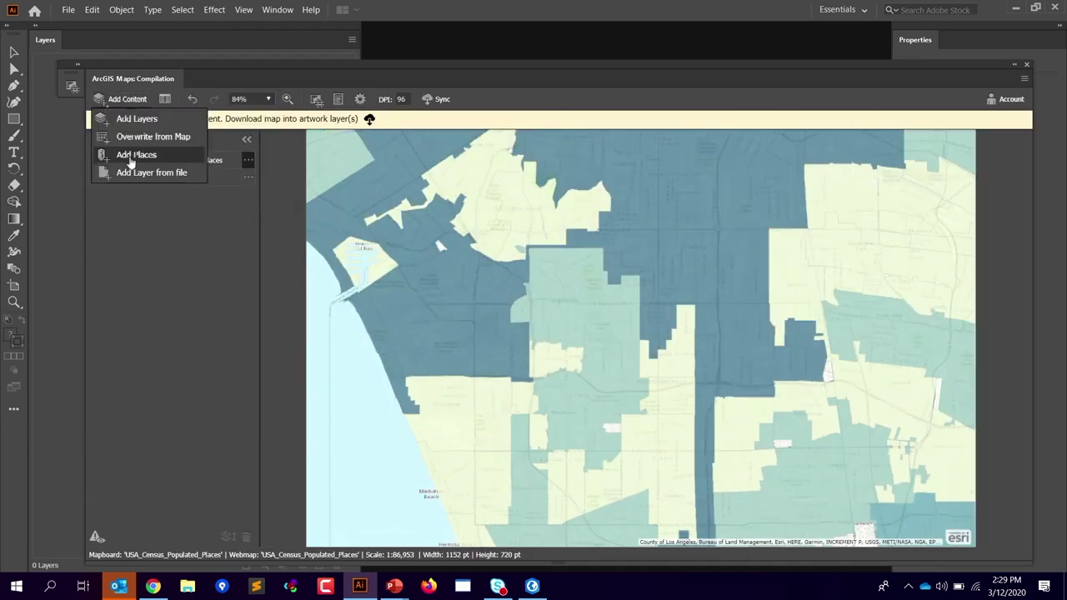
{"action": "left_click", "coordinate": [131, 153]}
{"action": "type", "text": "Hos"}
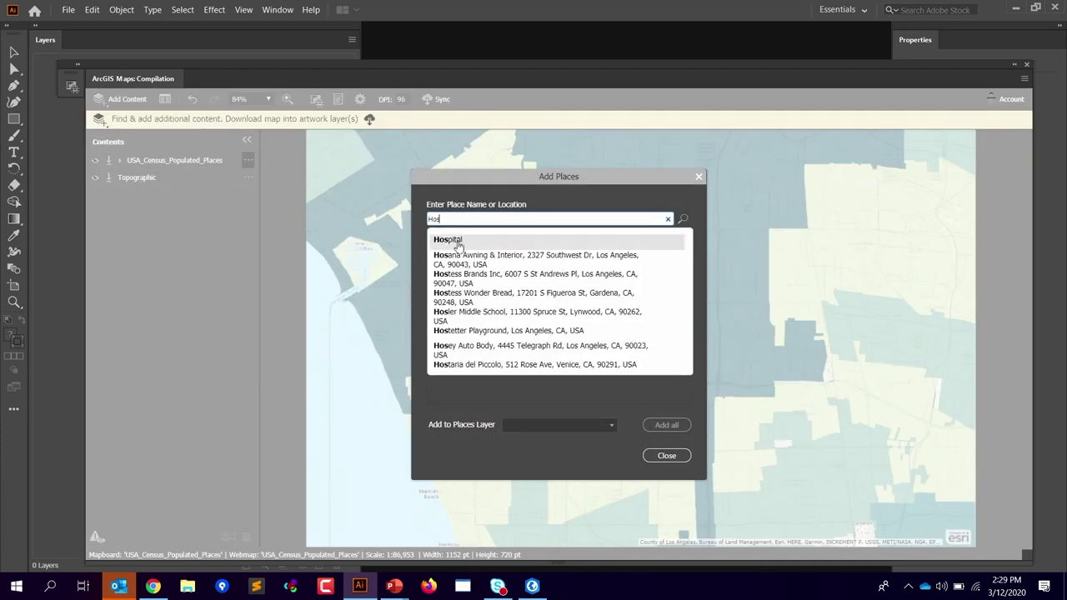
{"action": "left_click", "coordinate": [455, 240]}
{"action": "left_click_drag", "start_coordinate": [299, 179], "coordinate": [295, 188]}
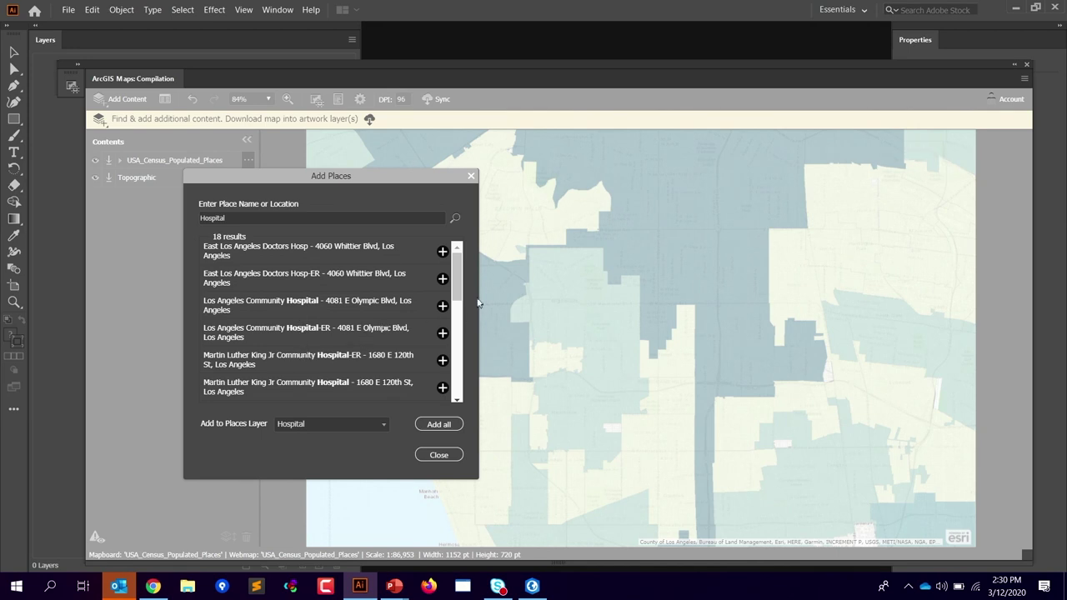
{"action": "scroll", "coordinate": [461, 288], "scroll_direction": "down", "scroll_amount": 1}
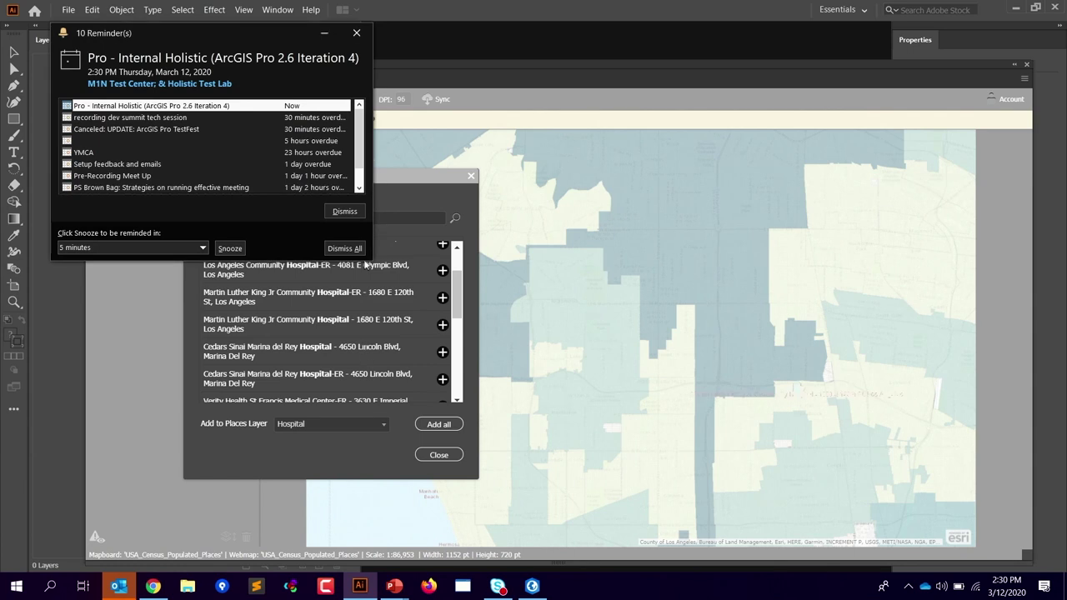
Step: Dismiss the calendar reminders, add all 18 hospitals to the Hospital layer, and close
{"action": "left_click", "coordinate": [344, 249]}
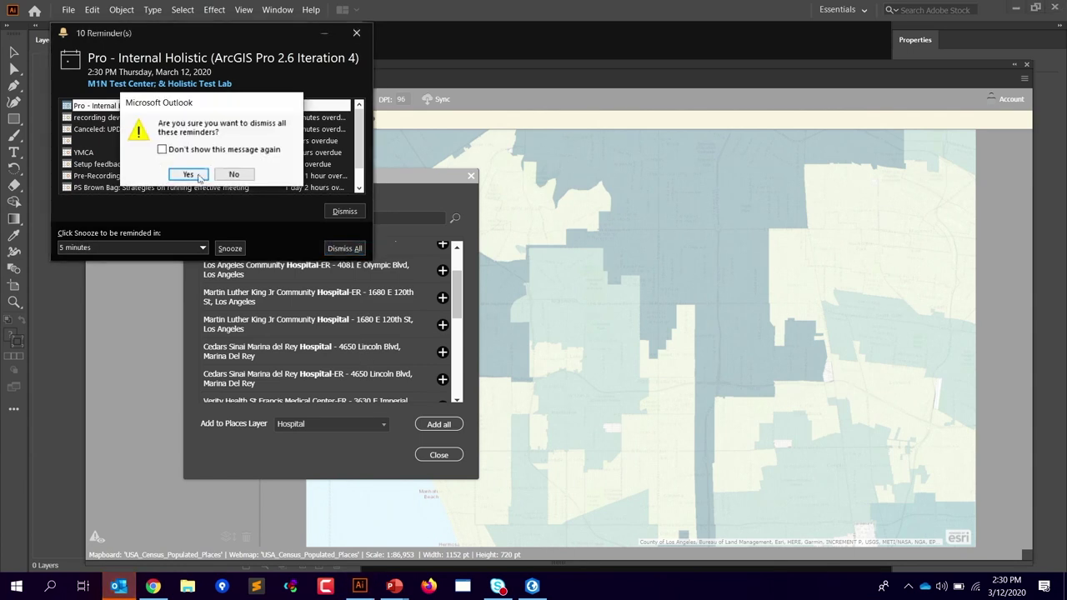
{"action": "left_click", "coordinate": [197, 176]}
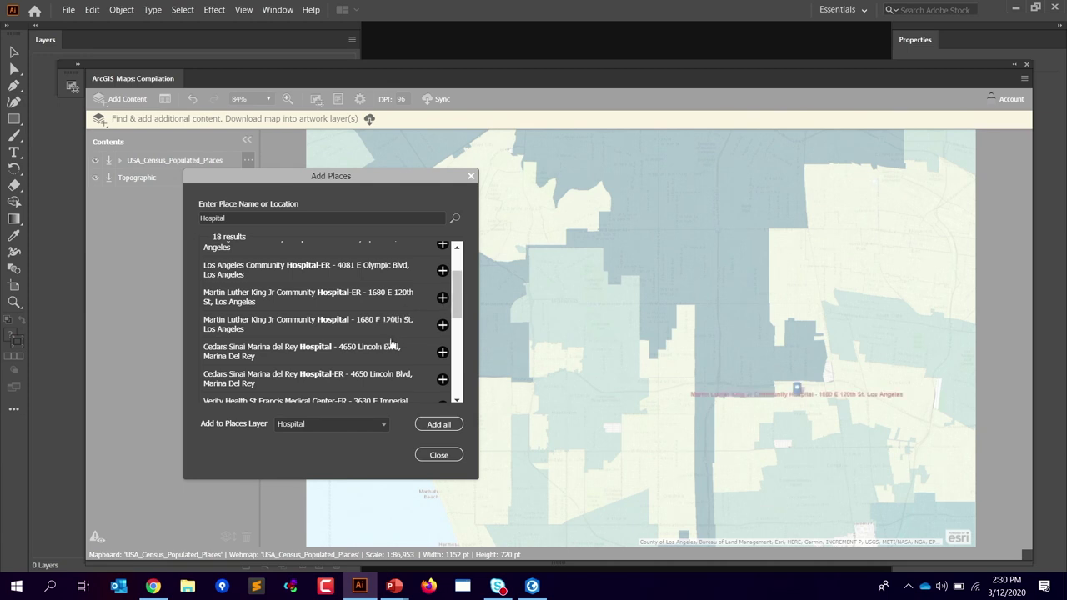
{"action": "left_click", "coordinate": [437, 426]}
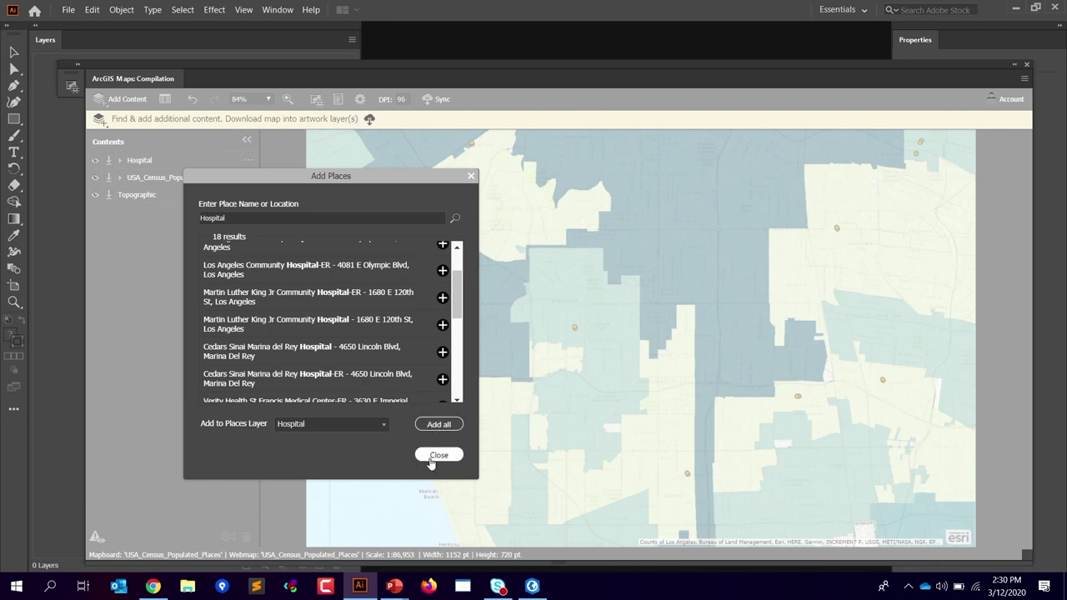
{"action": "left_click", "coordinate": [438, 456]}
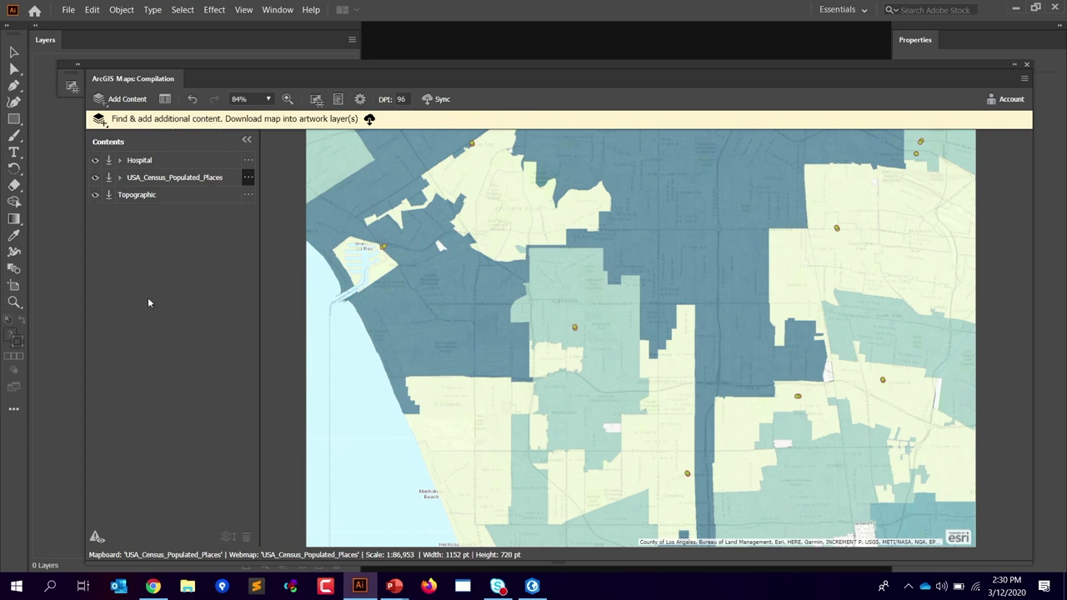
Step: Toggle the Hospital layer's visibility off and on, then open its options menu
{"action": "left_click", "coordinate": [95, 161]}
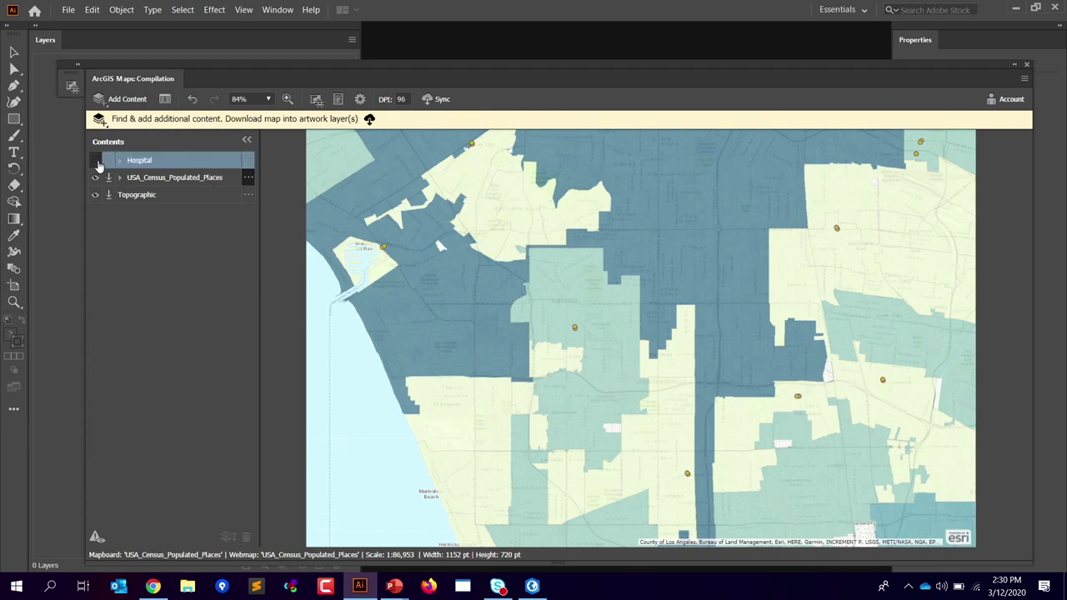
{"action": "left_click", "coordinate": [96, 162]}
{"action": "left_click", "coordinate": [250, 160]}
{"action": "left_click", "coordinate": [248, 177]}
{"action": "left_click", "coordinate": [250, 161]}
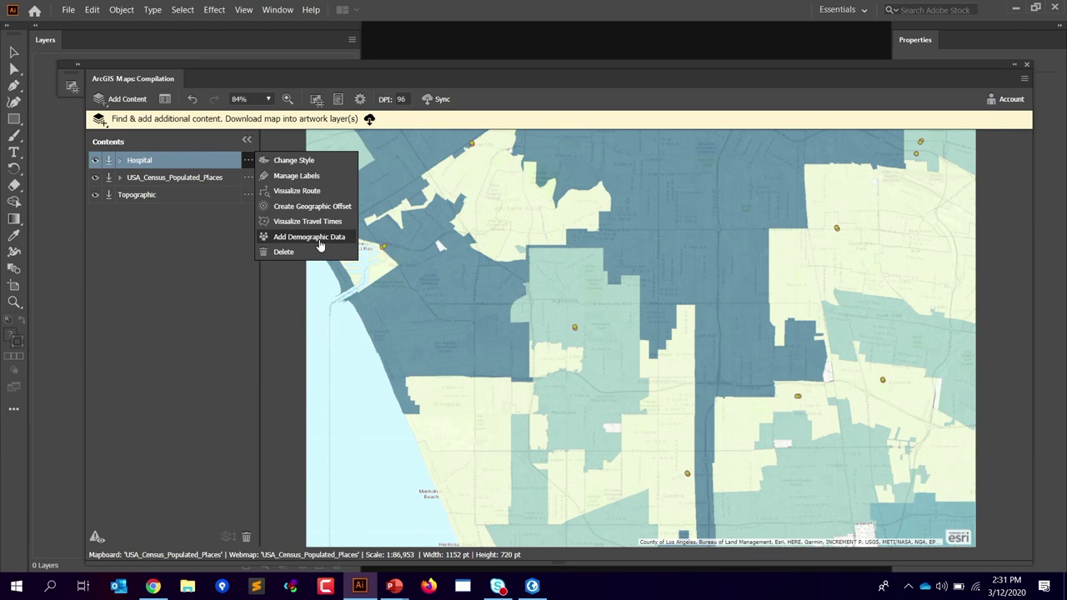
Step: Create a Geographic Offset around the hospitals with buffer distances of 1 and 2 miles
{"action": "left_click", "coordinate": [283, 207]}
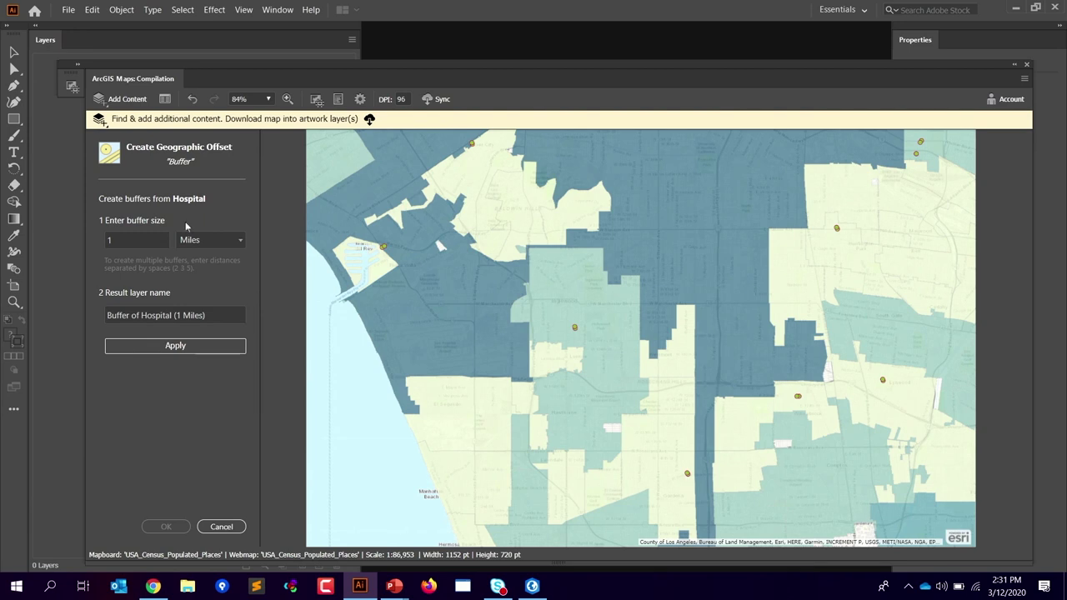
{"action": "left_click", "coordinate": [112, 240]}
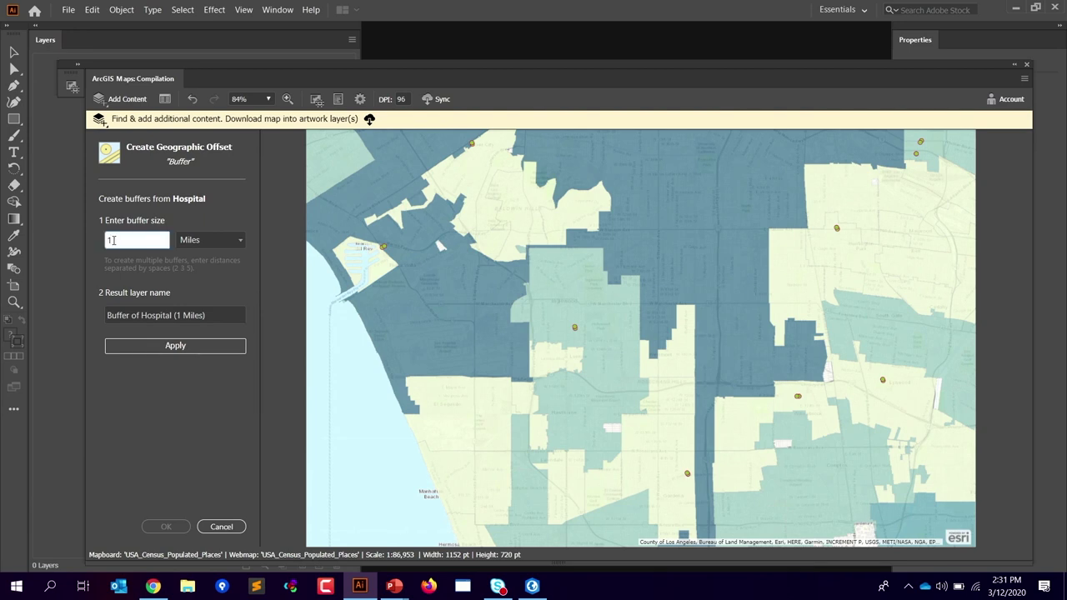
{"action": "type", "text": "2"}
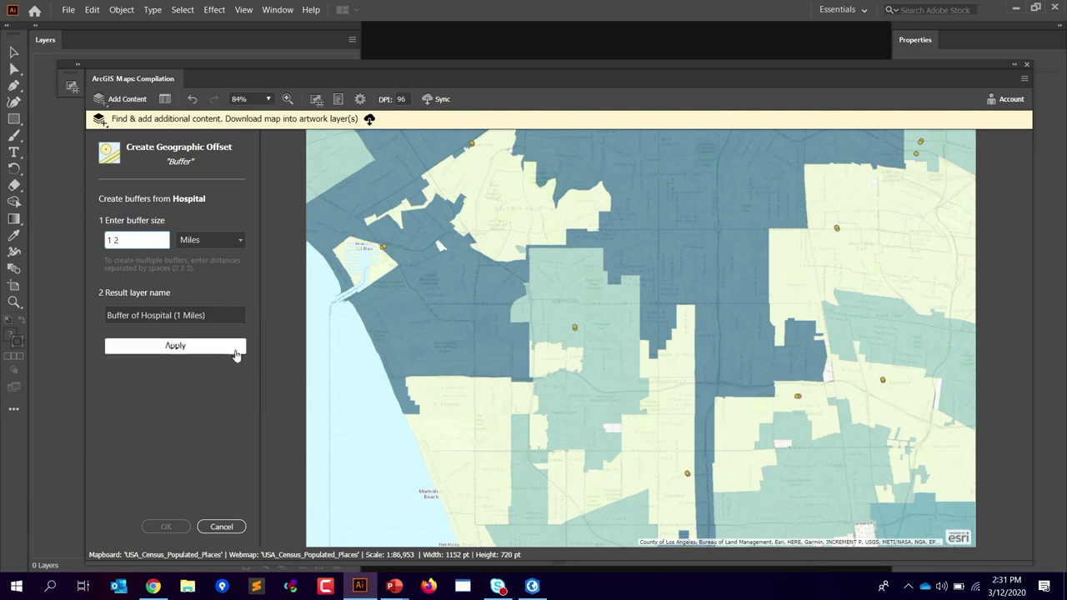
{"action": "left_click", "coordinate": [175, 345]}
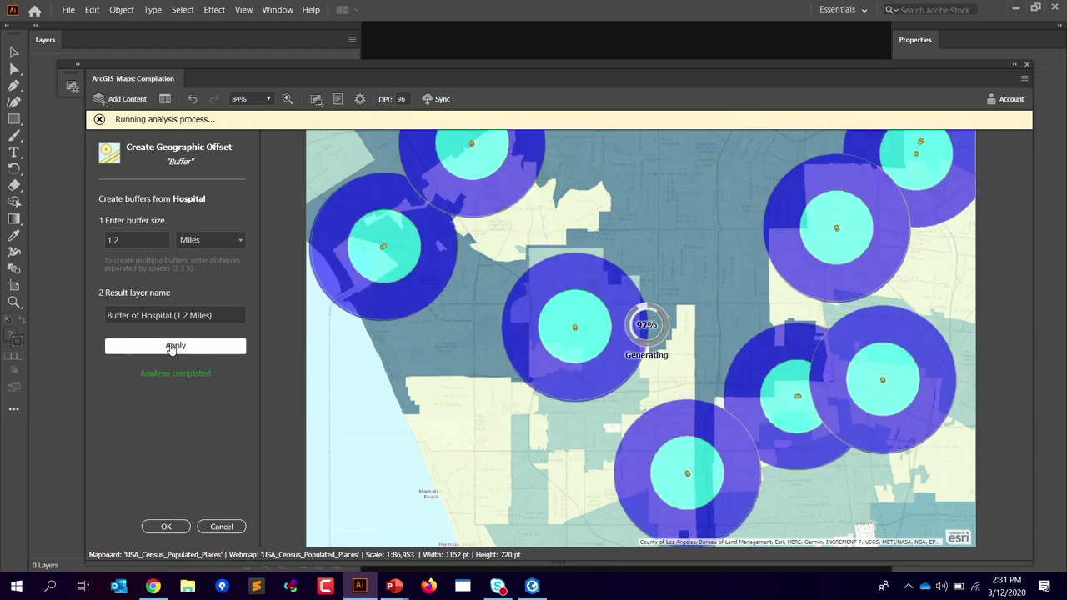
{"action": "left_click", "coordinate": [180, 529]}
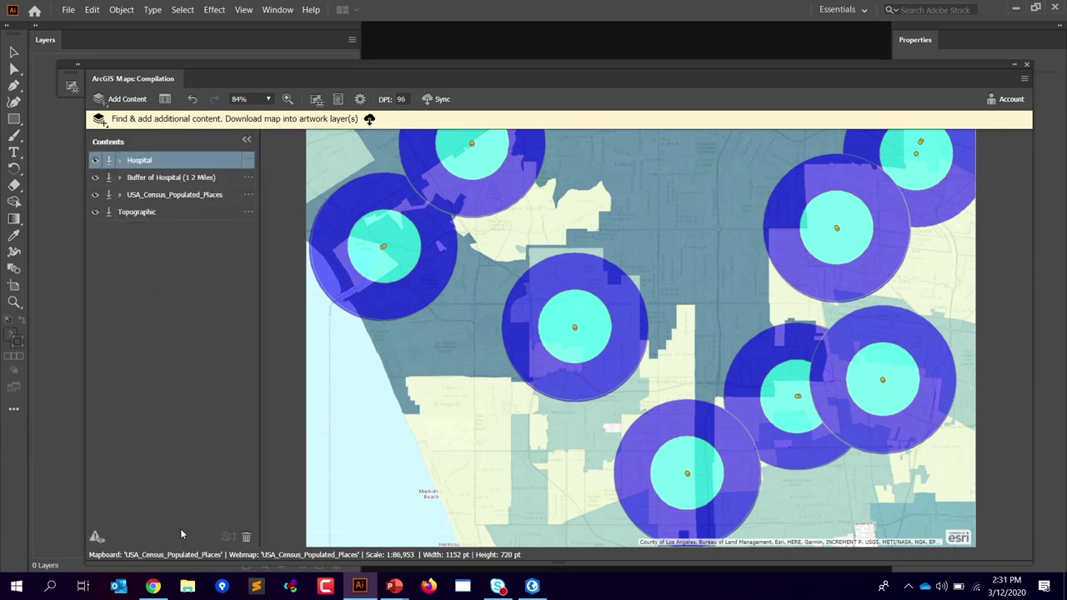
Step: Toggle the buffer circles off and on and inspect the buffer and Topographic layer options
{"action": "left_click", "coordinate": [96, 184]}
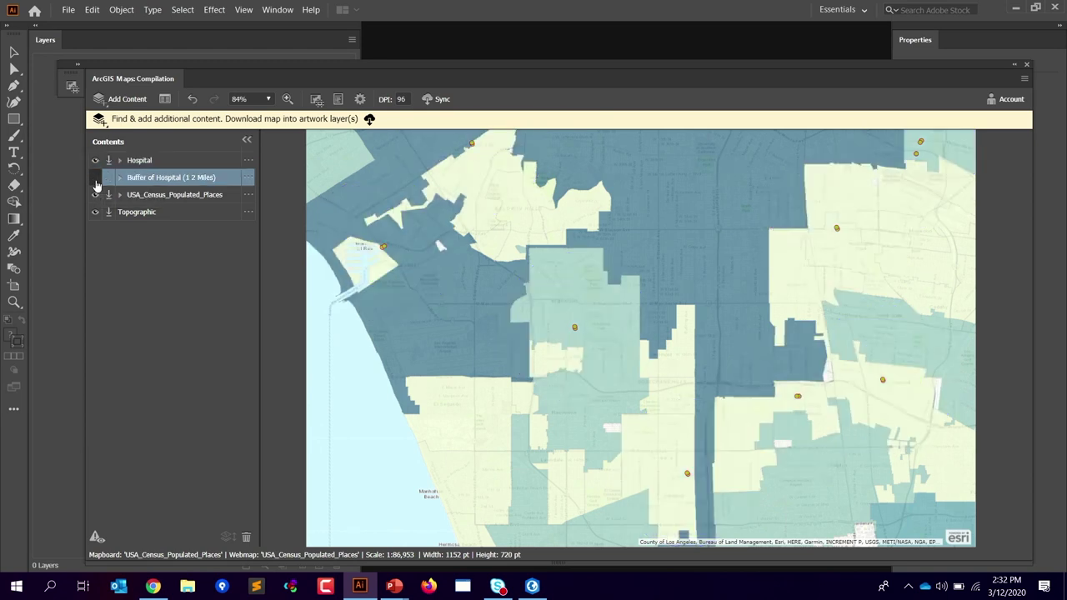
{"action": "left_click", "coordinate": [96, 179]}
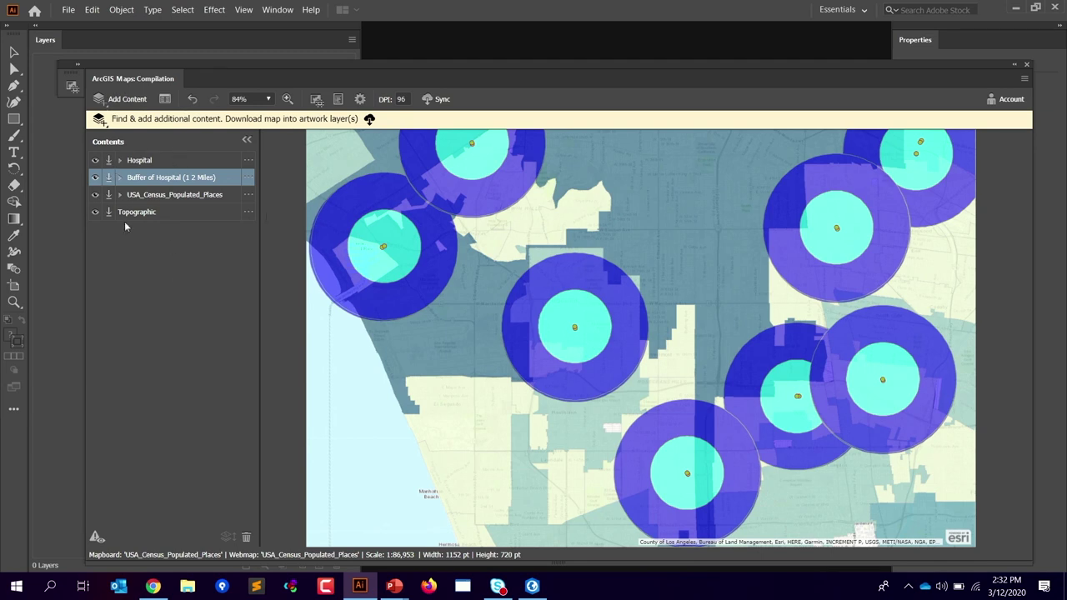
{"action": "left_click", "coordinate": [247, 177]}
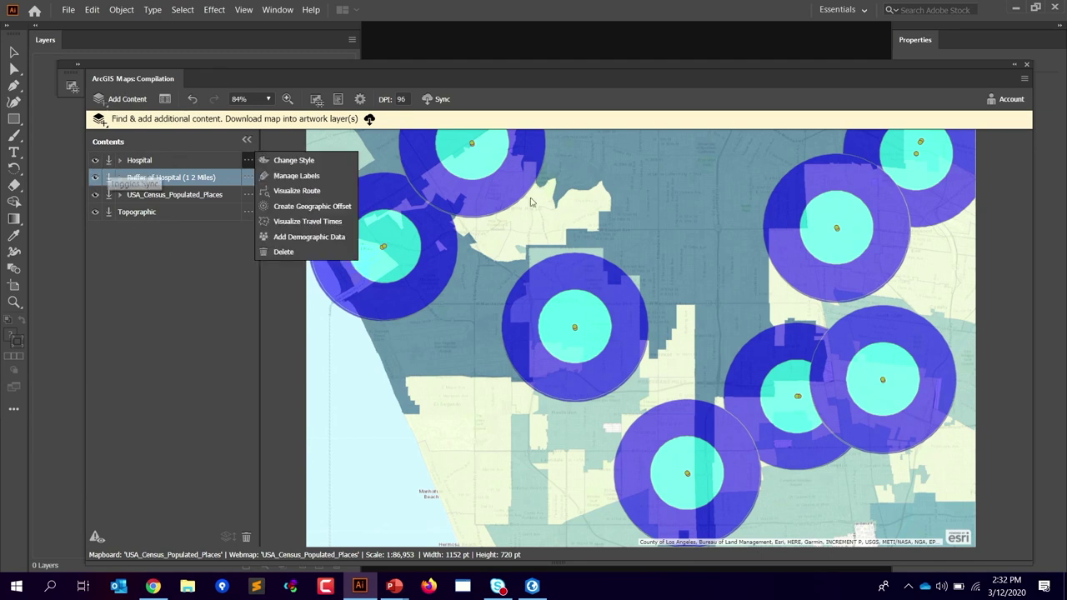
{"action": "left_click", "coordinate": [526, 428]}
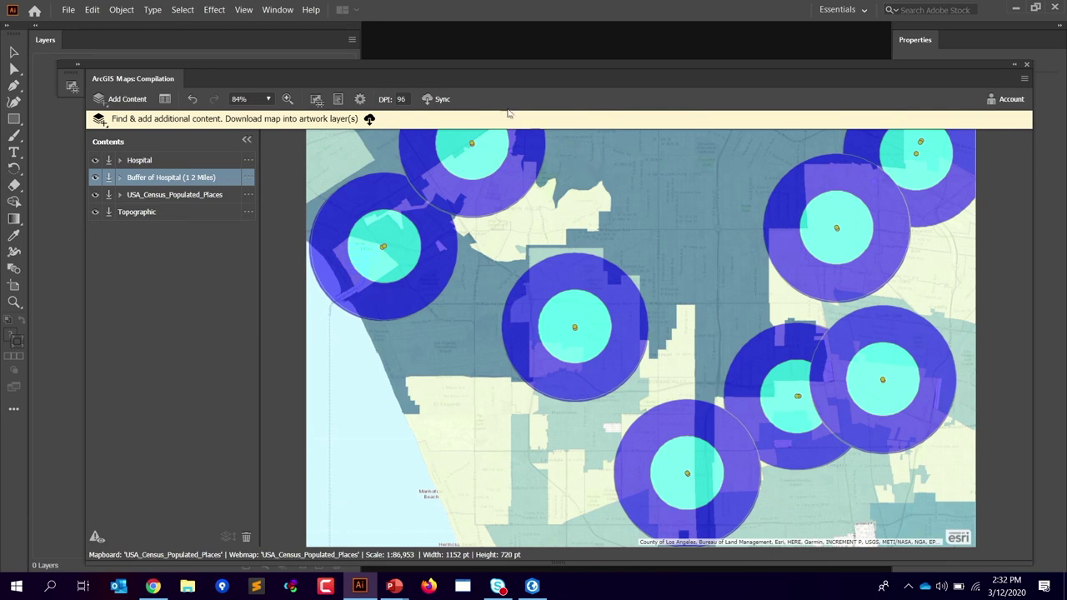
{"action": "left_click", "coordinate": [248, 212]}
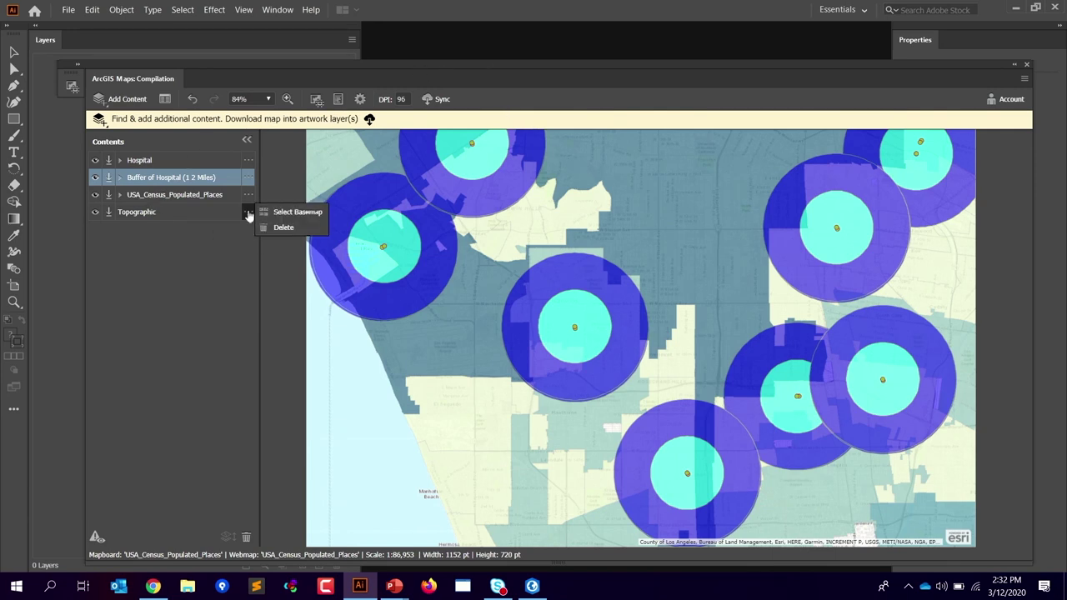
Step: Hide the Hospital, Buffer of Hospital and USA_Census_Populated_Places layers, leaving Topographic visible
{"action": "left_click", "coordinate": [95, 160]}
{"action": "left_click", "coordinate": [96, 177]}
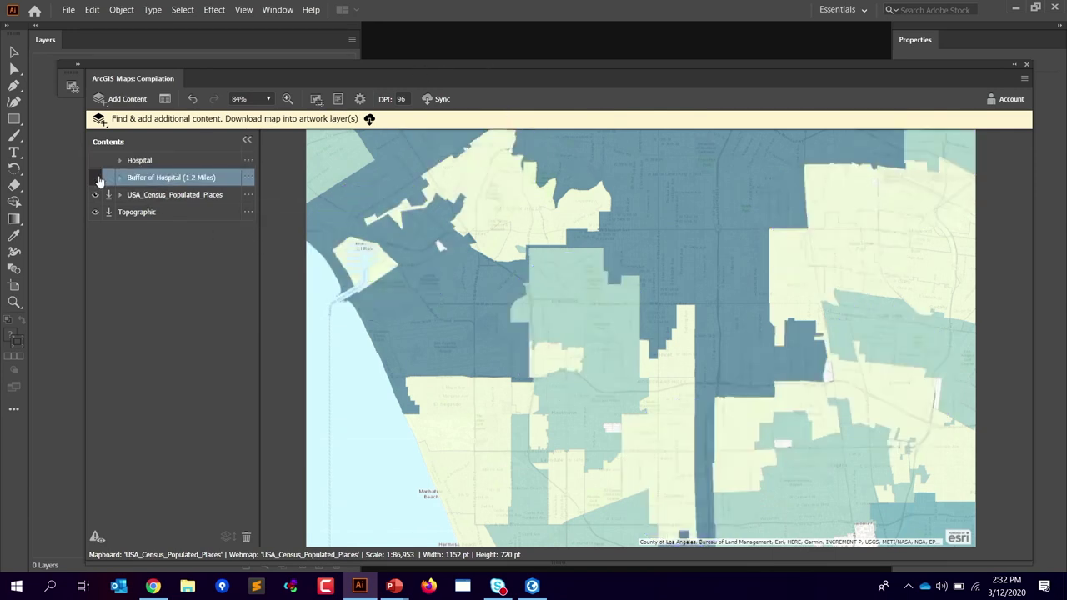
{"action": "left_click", "coordinate": [95, 194]}
{"action": "left_click", "coordinate": [249, 194]}
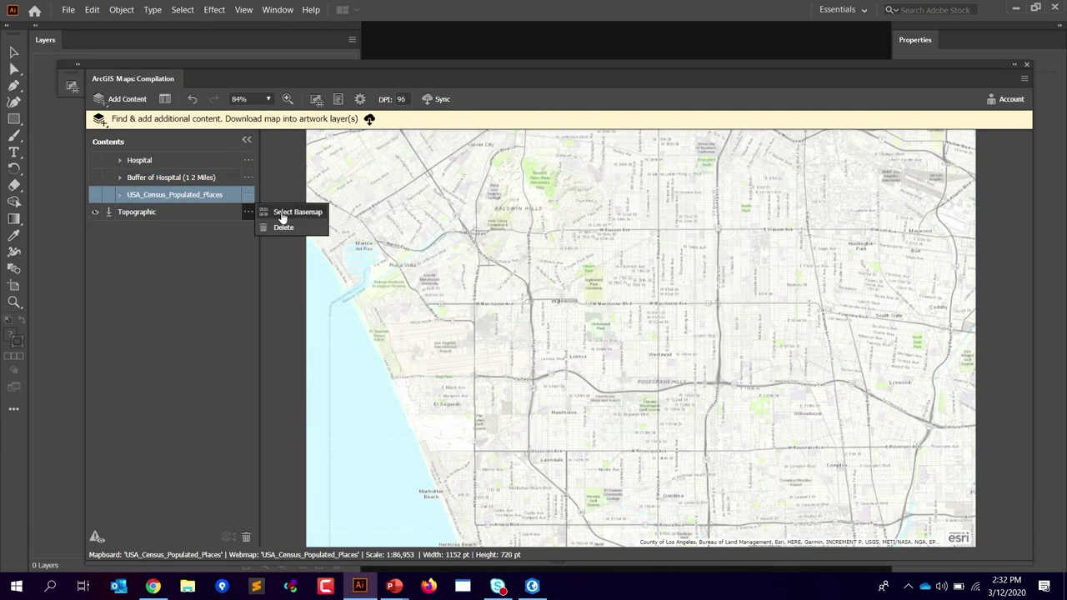
Step: Browse the Topographic layer's basemap gallery, then close it without choosing
{"action": "left_click", "coordinate": [282, 215]}
{"action": "left_click", "coordinate": [249, 212]}
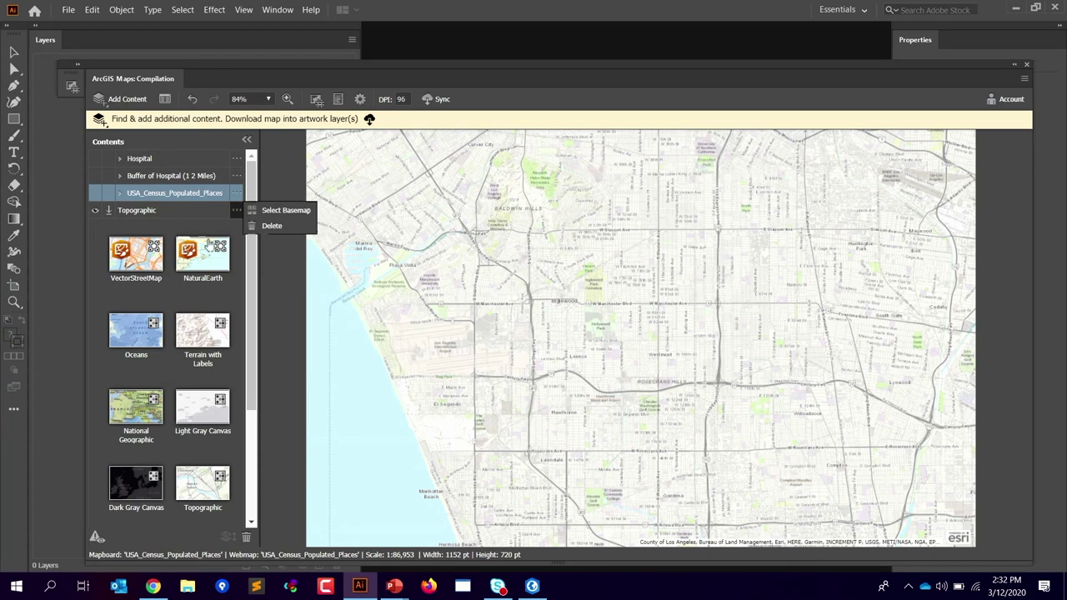
{"action": "left_click", "coordinate": [237, 158]}
{"action": "scroll", "coordinate": [254, 392], "scroll_direction": "down", "scroll_amount": 3}
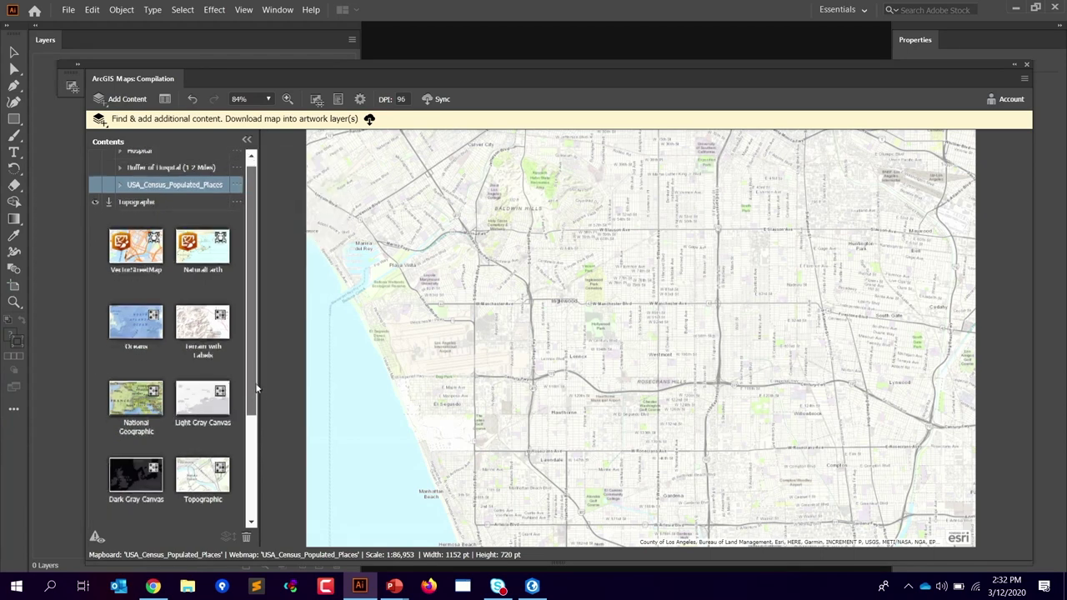
{"action": "scroll", "coordinate": [254, 410], "scroll_direction": "down", "scroll_amount": 1}
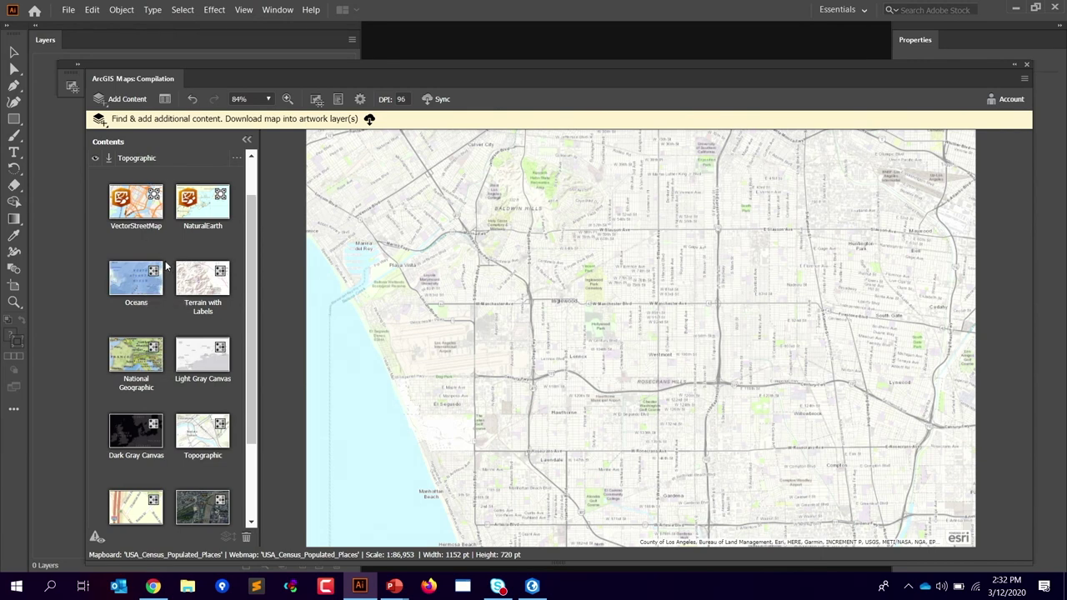
{"action": "left_click", "coordinate": [142, 212]}
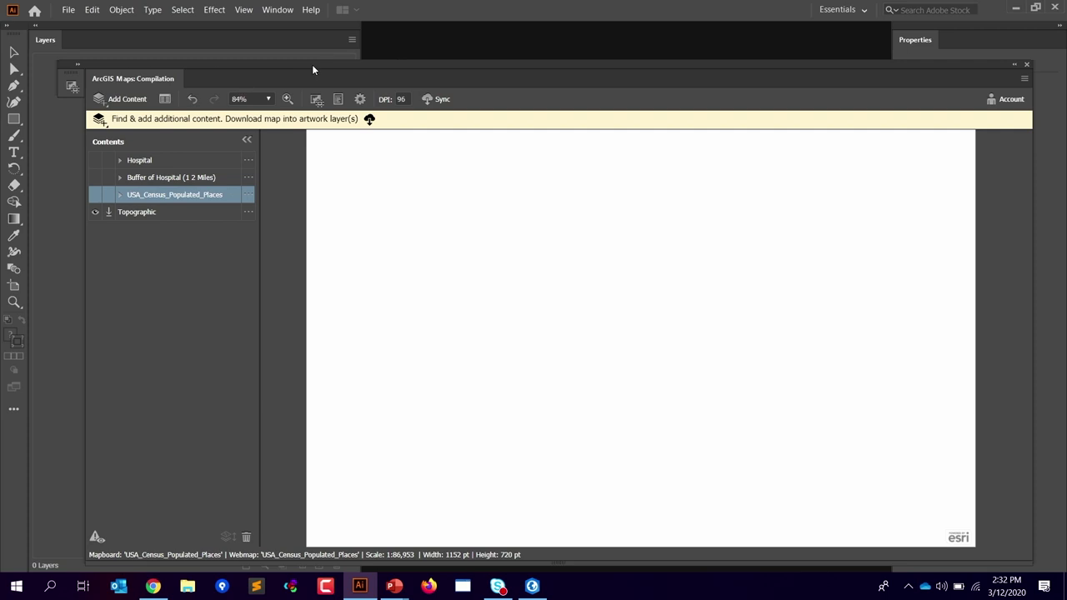
Step: Replace the Topographic basemap with VectorStreetMap
{"action": "left_click", "coordinate": [247, 212]}
{"action": "left_click", "coordinate": [291, 215]}
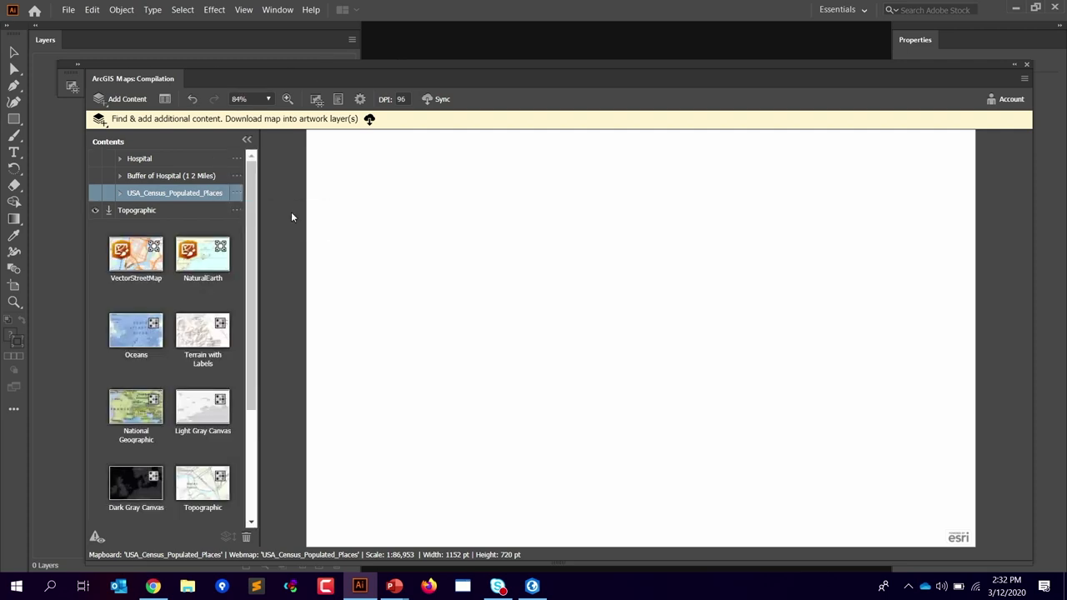
{"action": "left_click", "coordinate": [125, 262]}
{"action": "left_click", "coordinate": [247, 194]}
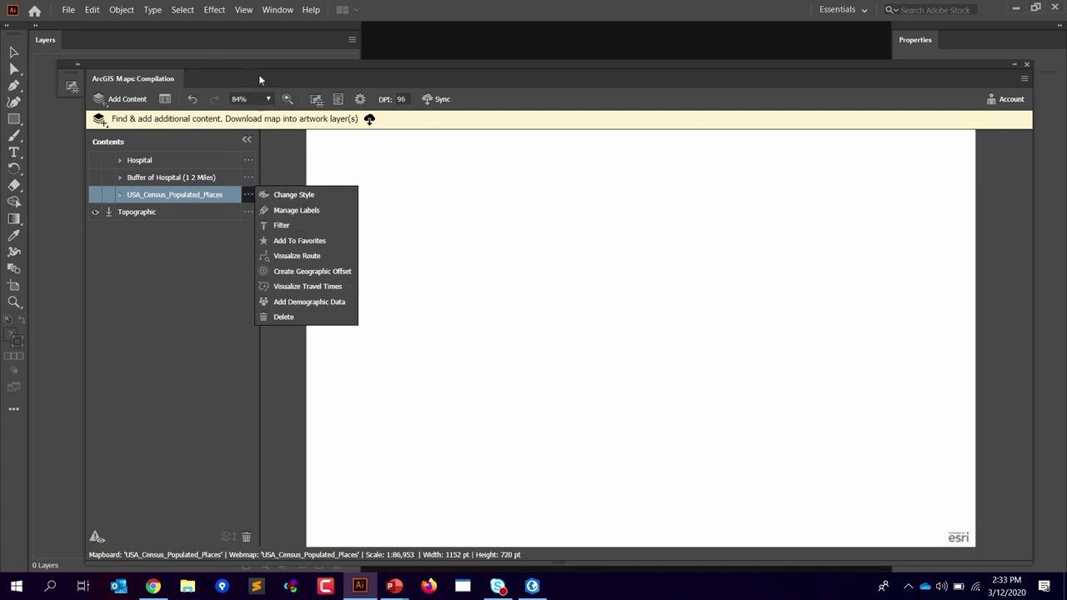
{"action": "left_click", "coordinate": [86, 57]}
Step: On the mapboard, shift the map extent west and shrink it to a 1:78,261 scale
{"action": "left_click", "coordinate": [78, 68]}
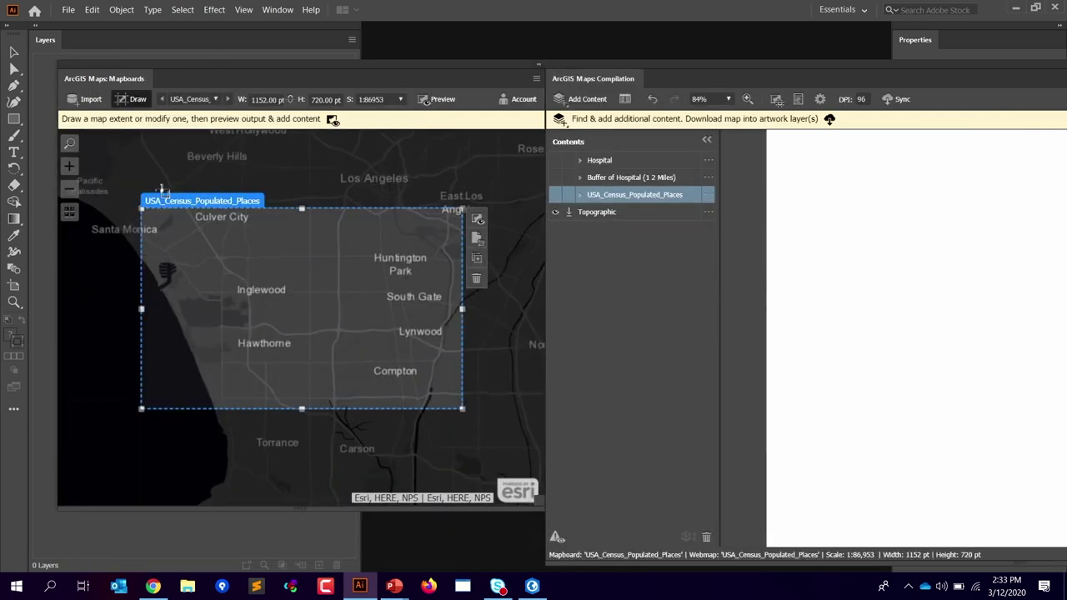
{"action": "left_click_drag", "start_coordinate": [165, 201], "coordinate": [147, 205]}
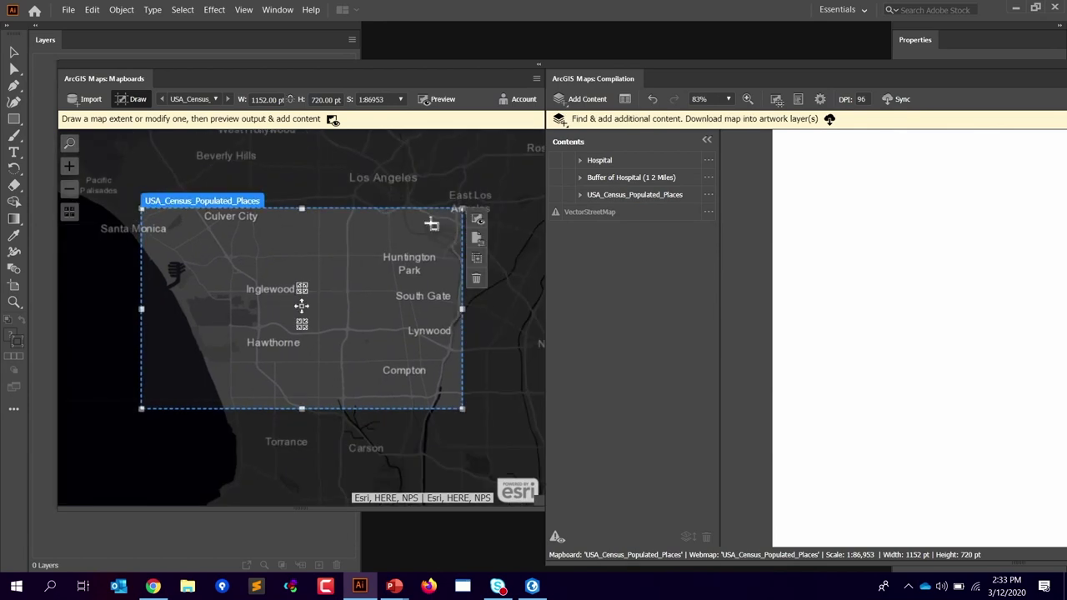
{"action": "mouse_move", "coordinate": [144, 211]}
{"action": "left_mouse_down"}
{"action": "mouse_move", "coordinate": [136, 201]}
{"action": "mouse_move", "coordinate": [157, 219]}
{"action": "left_mouse_up"}
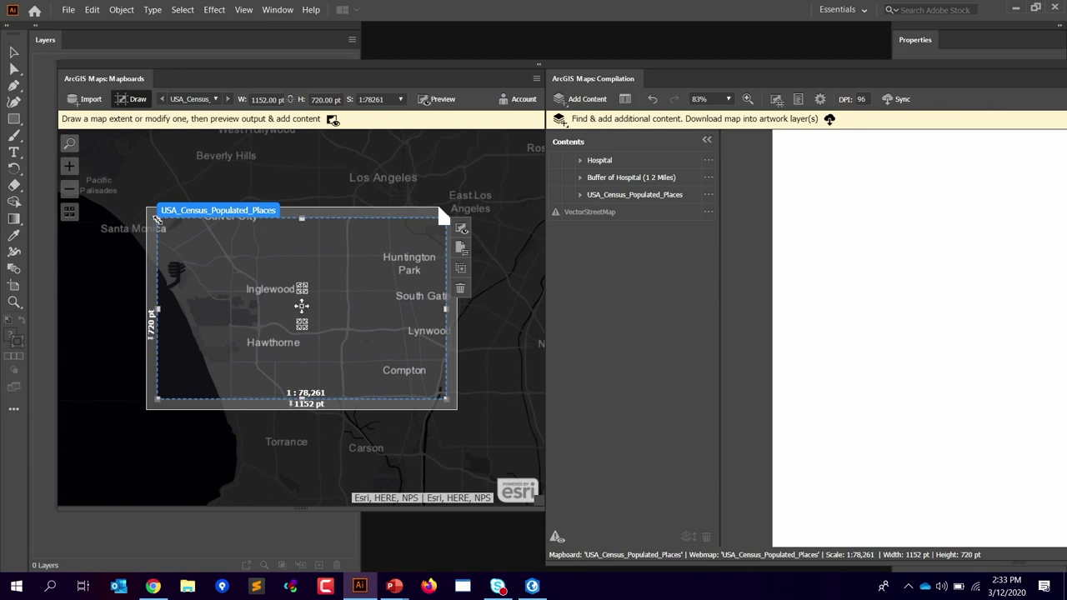
{"action": "left_click", "coordinate": [708, 212]}
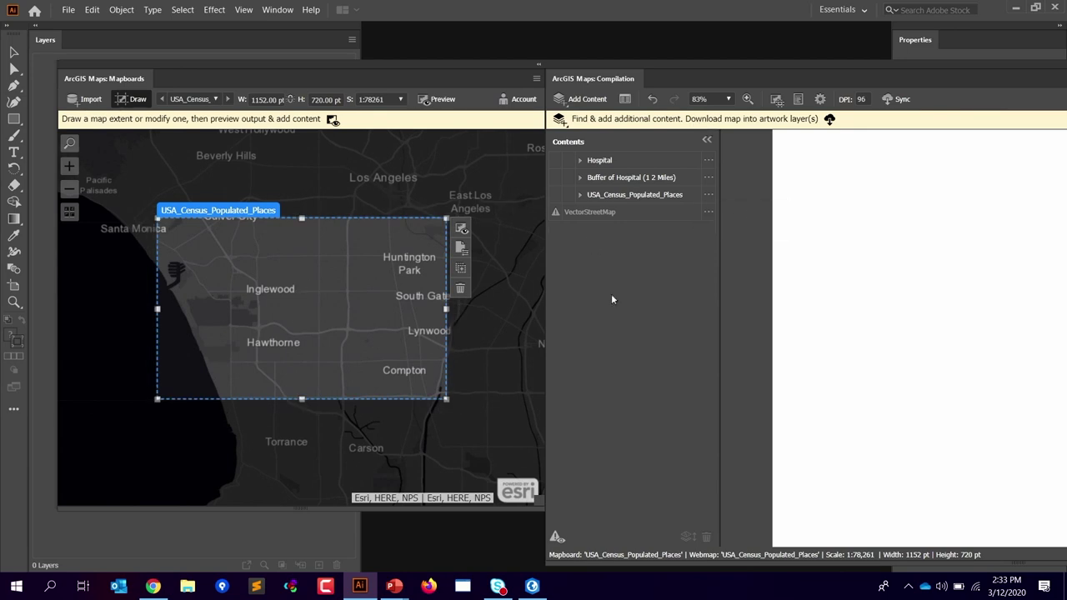
{"action": "left_click", "coordinate": [708, 211]}
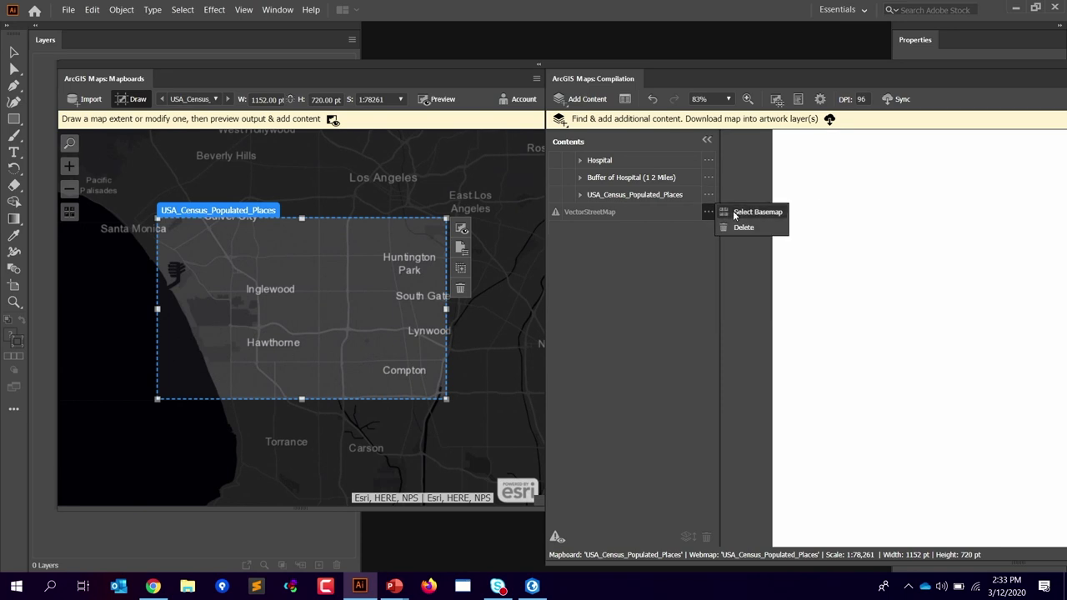
Step: Pan the map and shrink the extent further to a 1:69,828 scale
{"action": "left_click_drag", "start_coordinate": [174, 200], "coordinate": [190, 200]}
{"action": "left_click", "coordinate": [708, 212]}
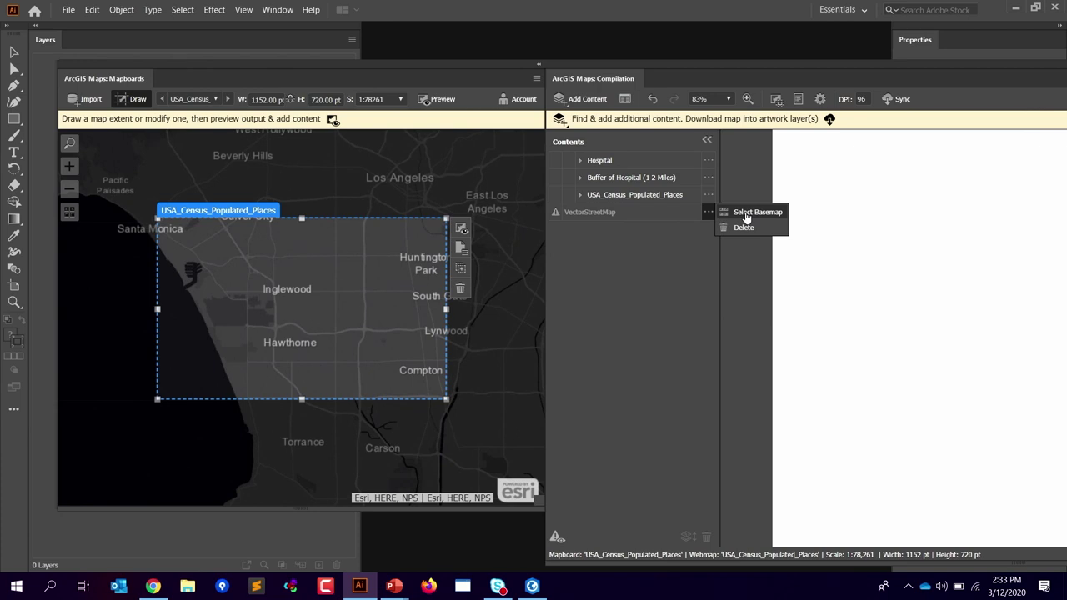
{"action": "left_click_drag", "start_coordinate": [158, 218], "coordinate": [171, 231]}
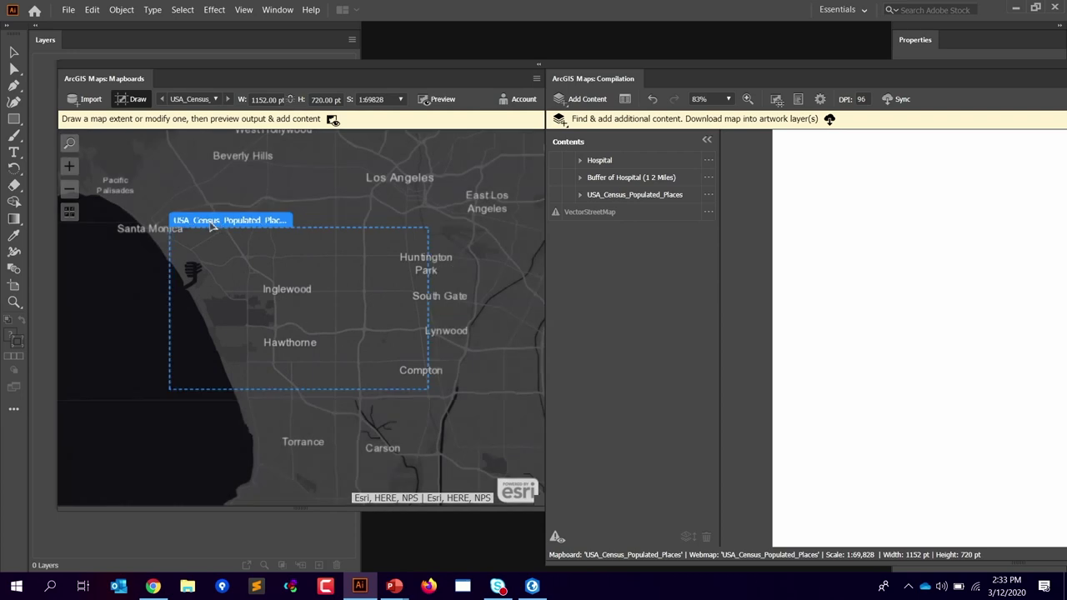
Step: Show the hospital, buffer and census layers again and start syncing the map
{"action": "left_click", "coordinate": [557, 195]}
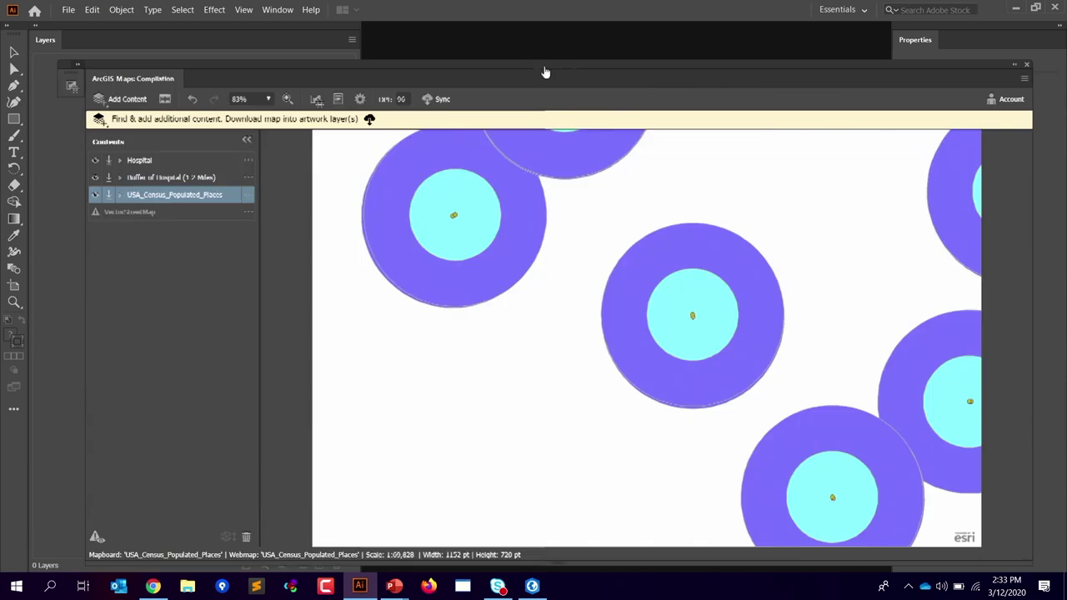
{"action": "left_click", "coordinate": [539, 64]}
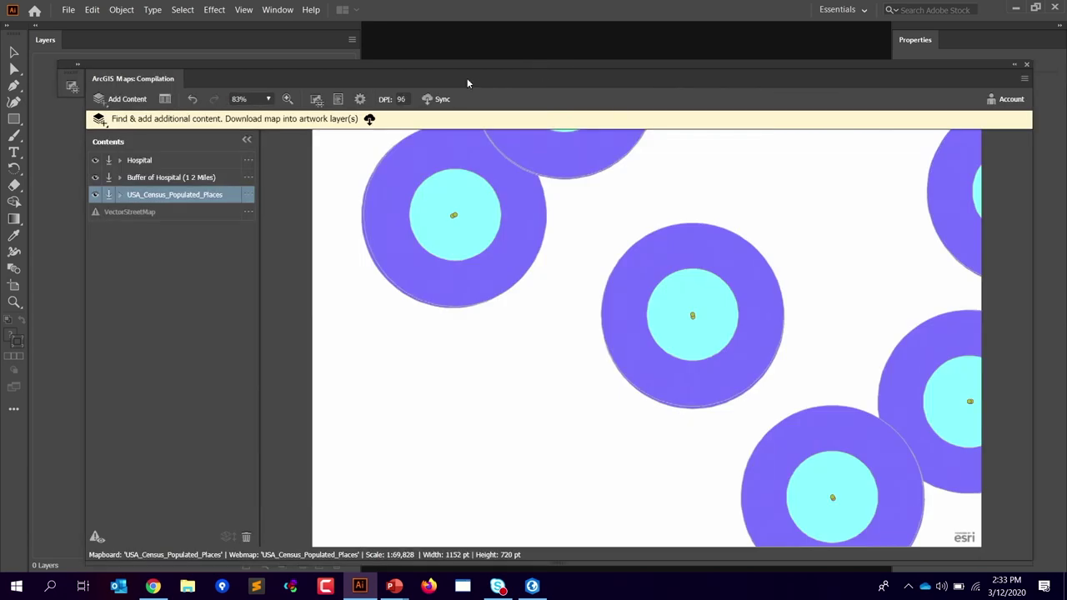
{"action": "left_click", "coordinate": [444, 100]}
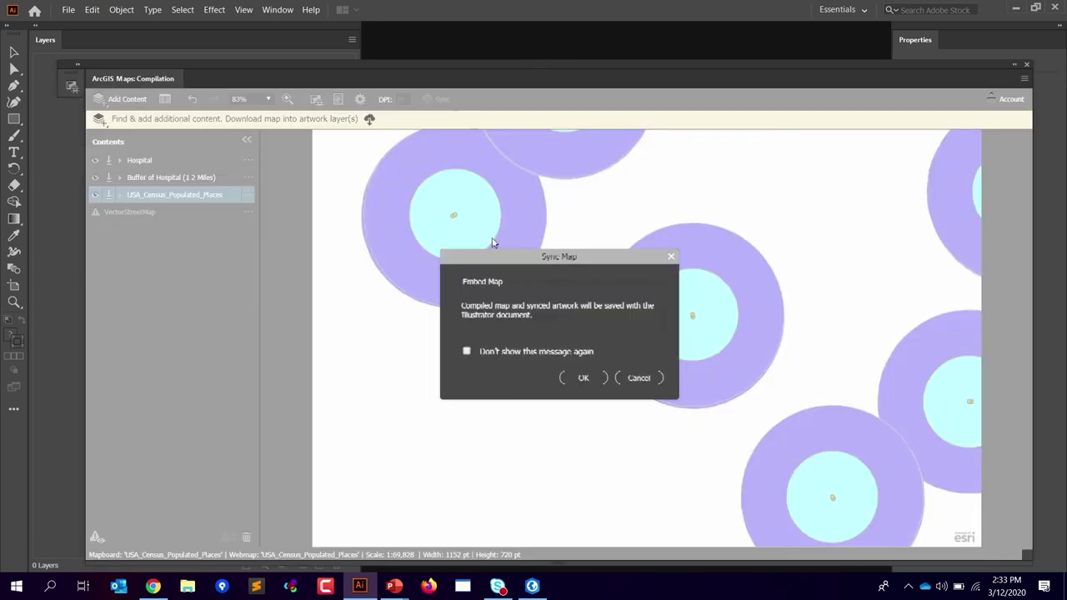
Step: Confirm embedding the synced map, dismiss the timeout error, and collapse the panel to icons
{"action": "left_click", "coordinate": [585, 379]}
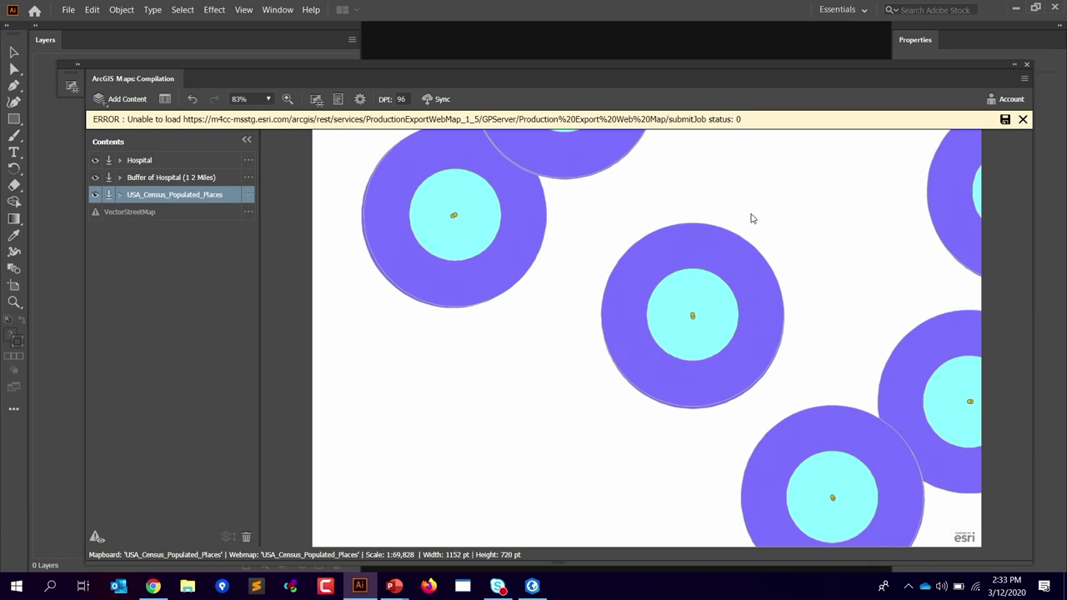
{"action": "left_click", "coordinate": [1023, 120]}
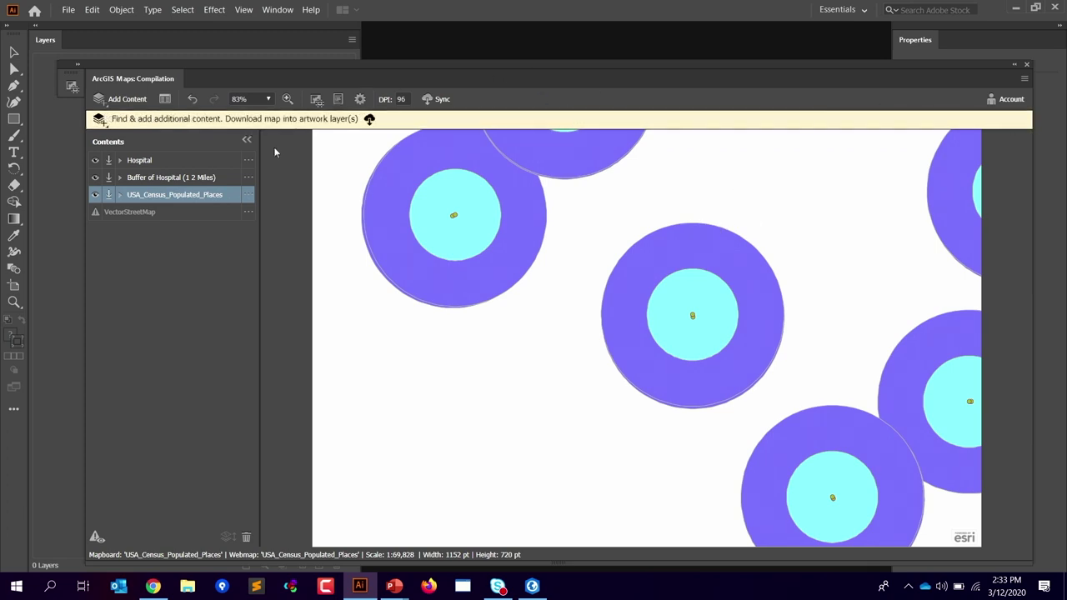
{"action": "left_click", "coordinate": [248, 194]}
{"action": "left_click", "coordinate": [1017, 66]}
{"action": "left_click", "coordinate": [64, 11]}
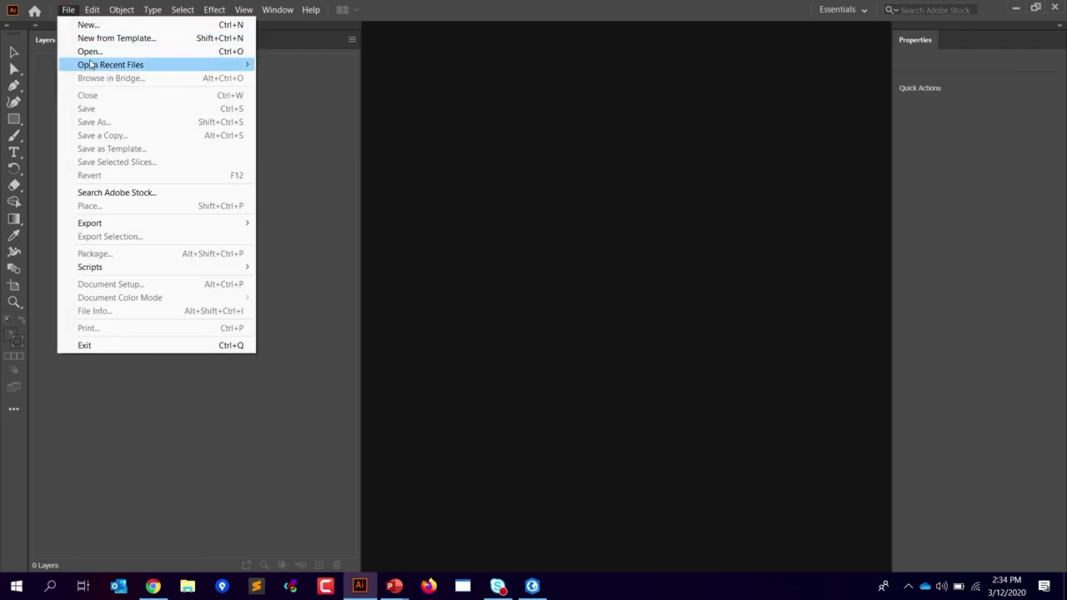
Step: Open the recent file USA_Census_Populated_Places_2.ai, continuing past the colour profile warning
{"action": "mouse_move", "coordinate": [89, 66]}
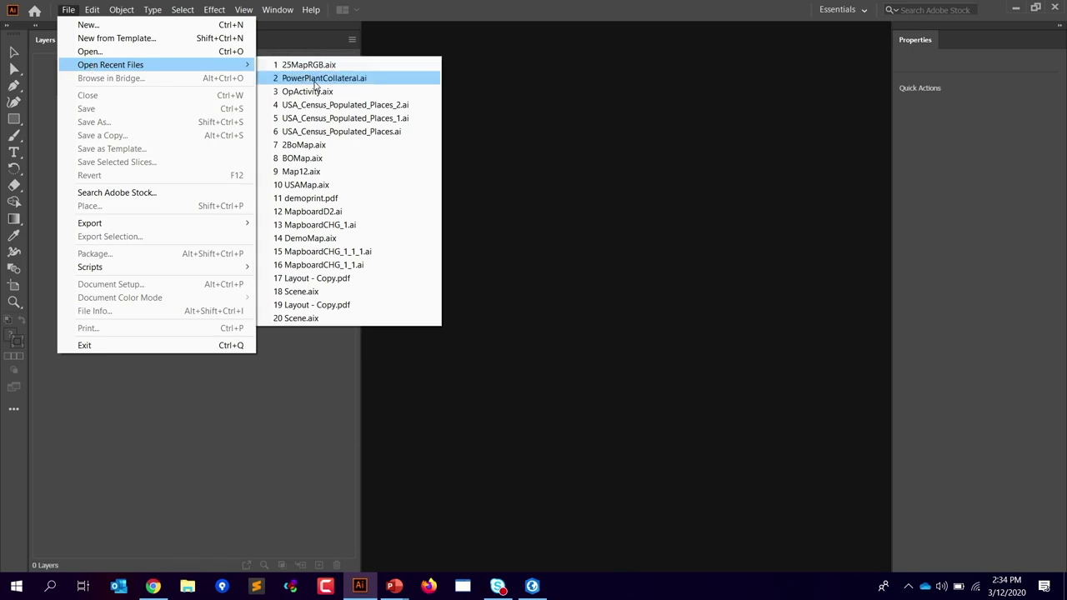
{"action": "left_click", "coordinate": [308, 104]}
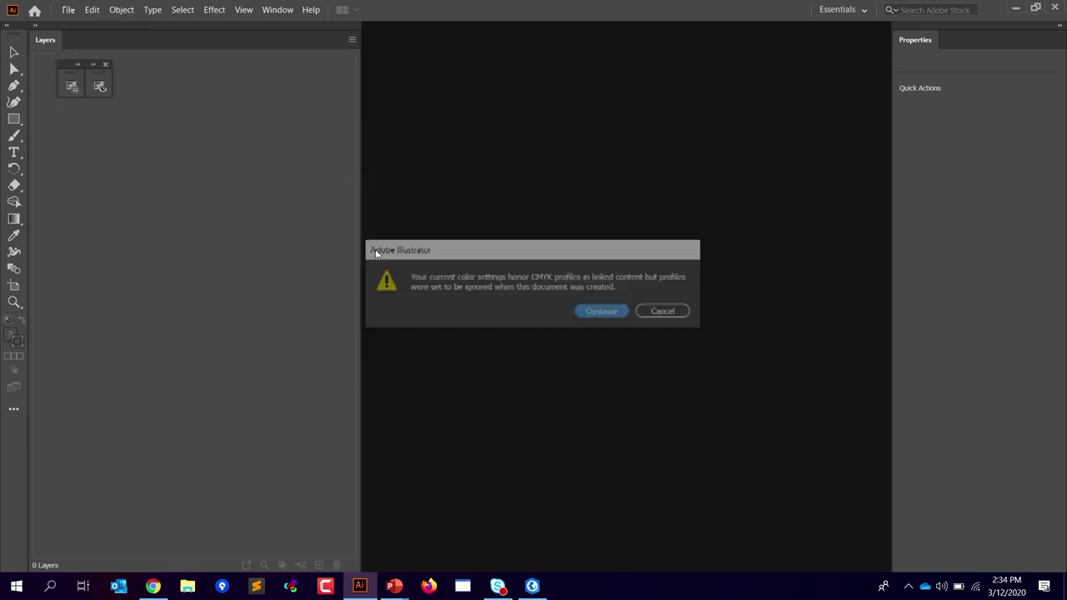
{"action": "left_click", "coordinate": [611, 314]}
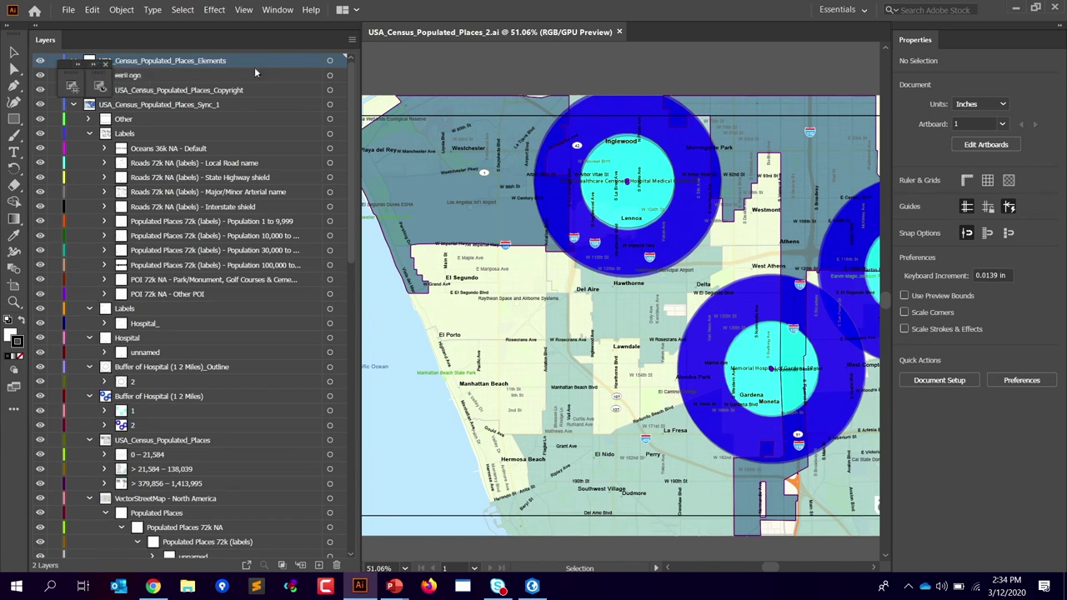
Step: Close the ArcGIS compilation preview, the licensing notification and the floating ArcGIS panel
{"action": "left_click_drag", "start_coordinate": [85, 67], "coordinate": [395, 532]}
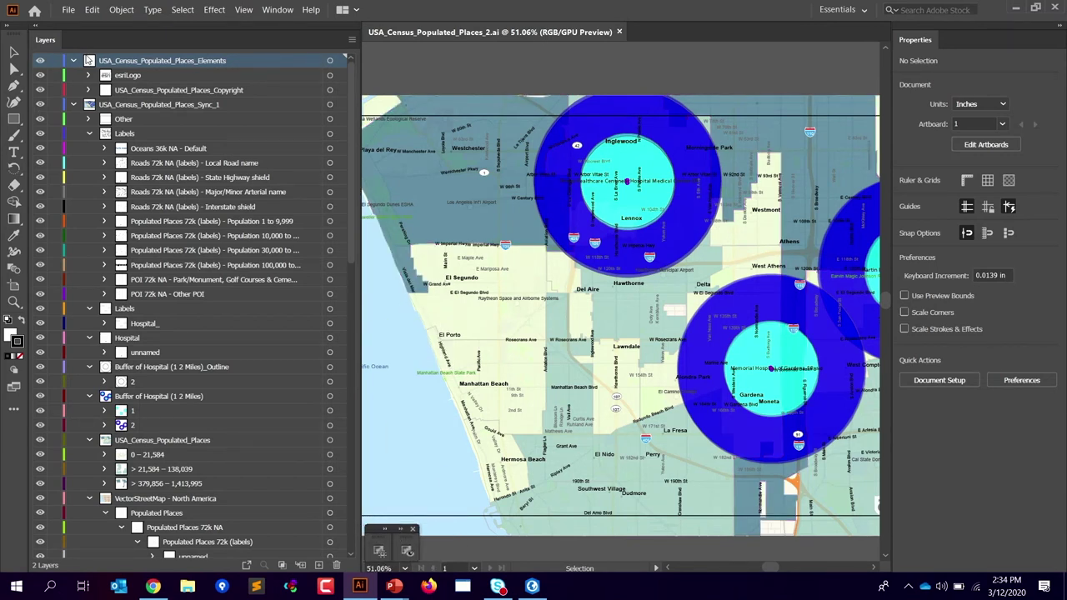
{"action": "left_click", "coordinate": [399, 529]}
{"action": "left_click_drag", "start_coordinate": [442, 534], "coordinate": [223, 57]}
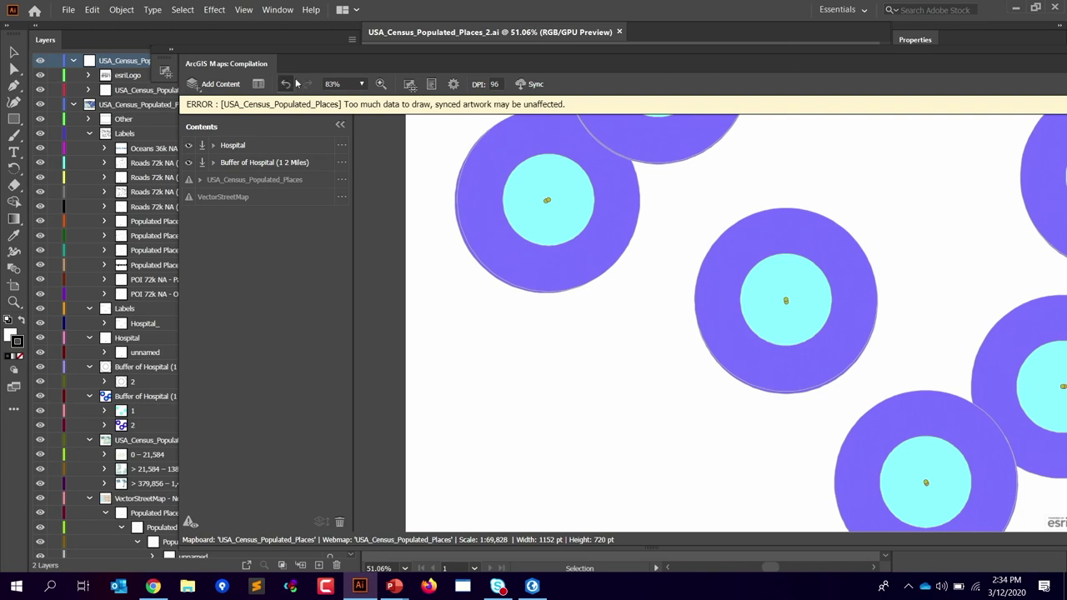
{"action": "left_click_drag", "start_coordinate": [848, 66], "coordinate": [694, 69]}
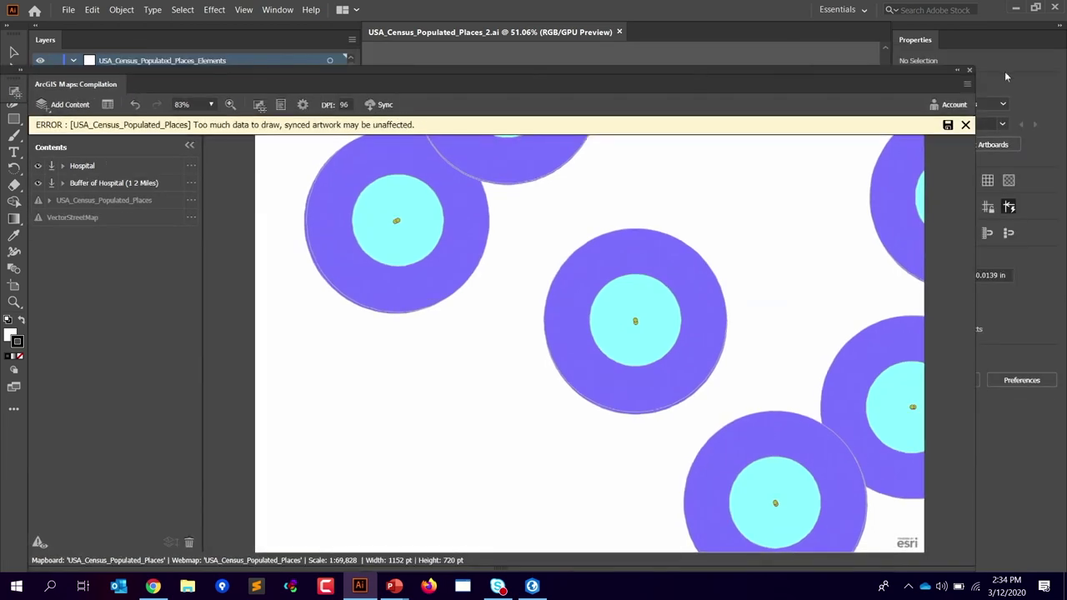
{"action": "left_click", "coordinate": [958, 71]}
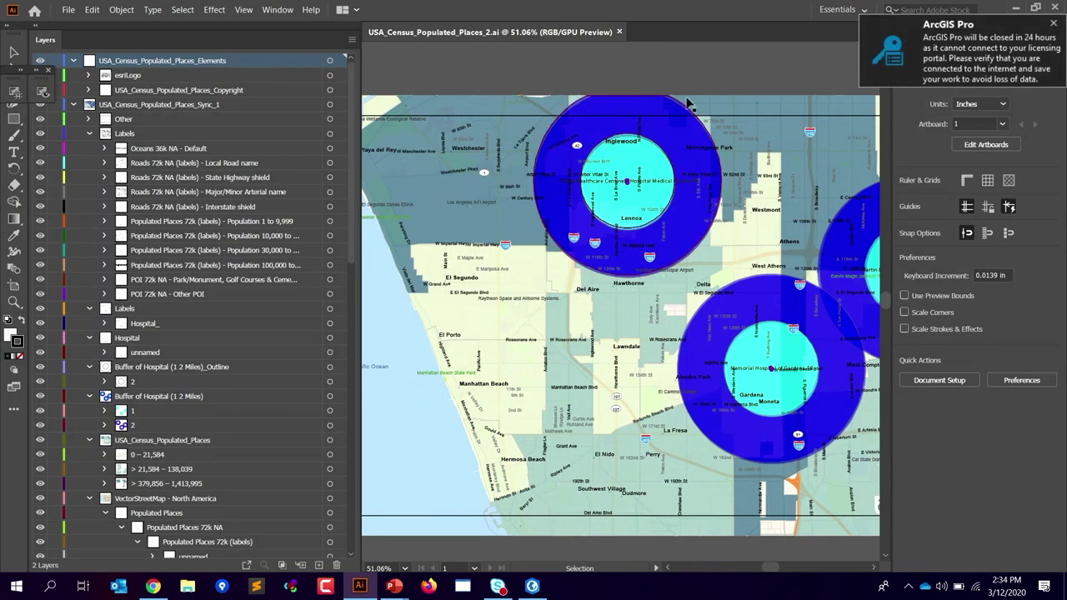
{"action": "left_click", "coordinate": [1054, 26]}
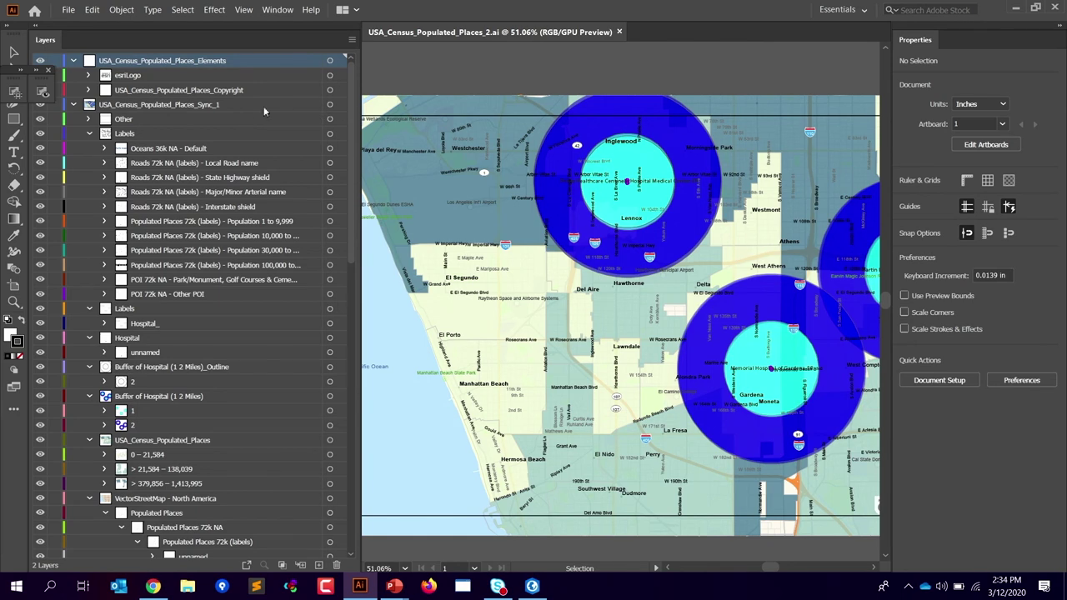
{"action": "left_click", "coordinate": [49, 70]}
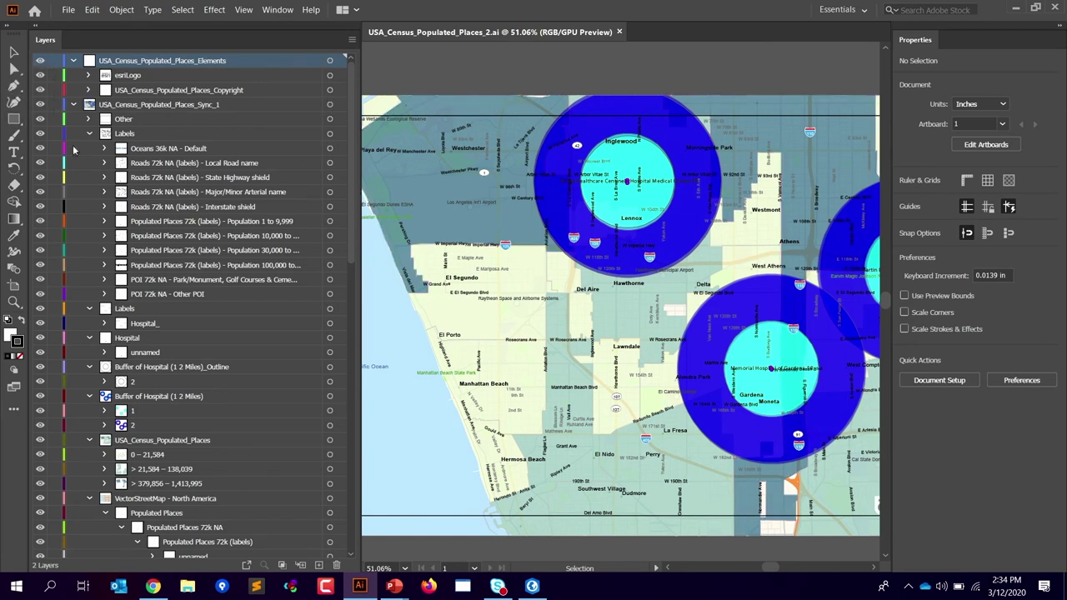
Step: Toggle the Labels sublayer, then move USA_Census_Populated_Places into Buffer of Hospital (1 2 Miles)_Outline
{"action": "left_click", "coordinate": [42, 134]}
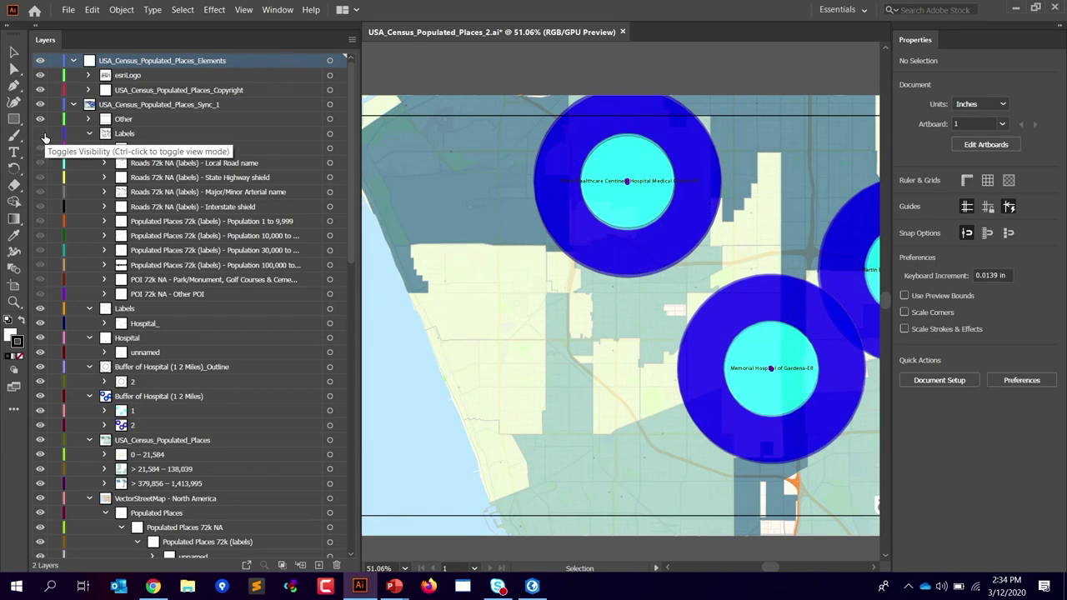
{"action": "left_click", "coordinate": [43, 136]}
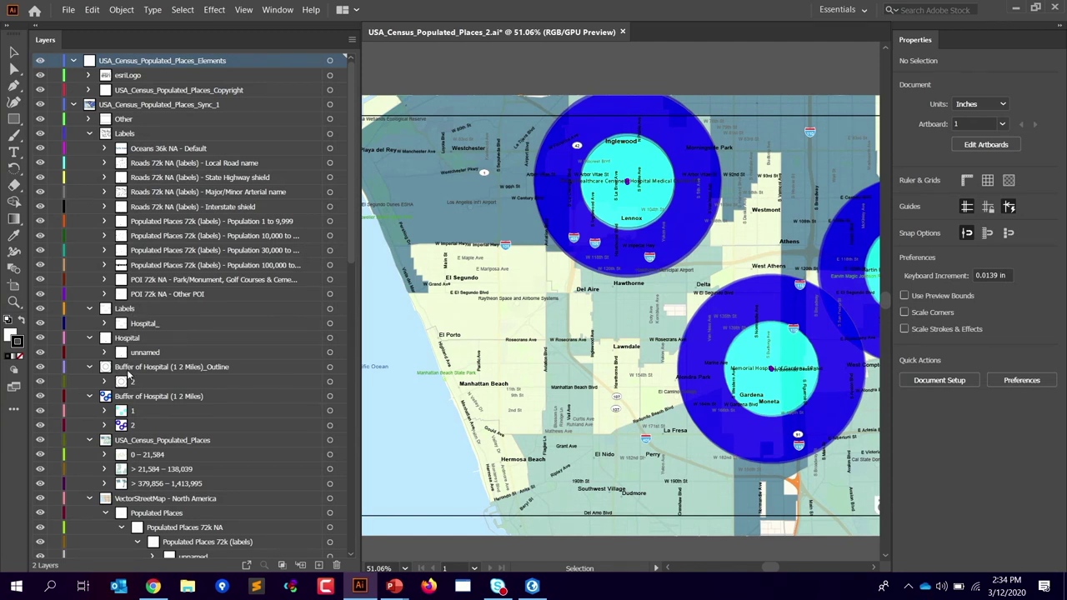
{"action": "left_click_drag", "start_coordinate": [127, 446], "coordinate": [134, 389]}
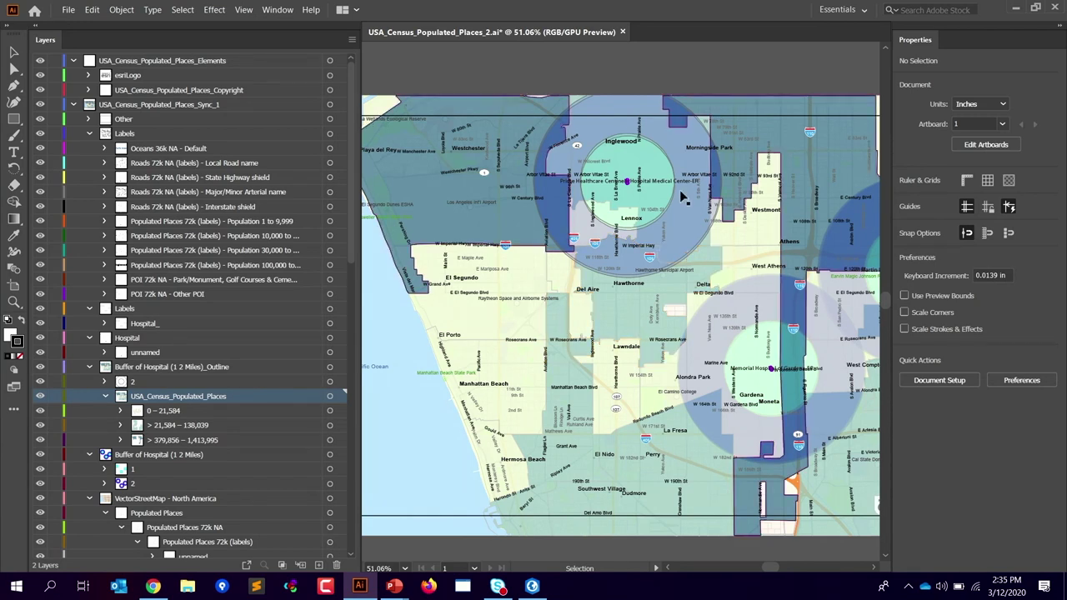
Step: Apply a default drop shadow to the polygon near Hawthorne and Lawndale, then deselect it
{"action": "left_click", "coordinate": [277, 9]}
{"action": "mouse_move", "coordinate": [405, 82]}
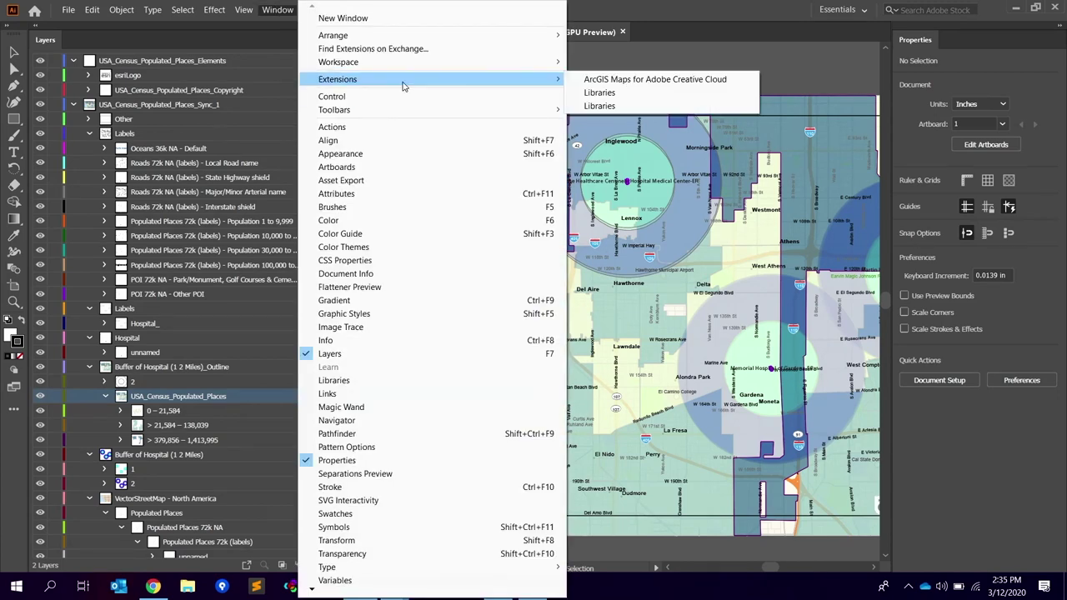
{"action": "left_click", "coordinate": [723, 8]}
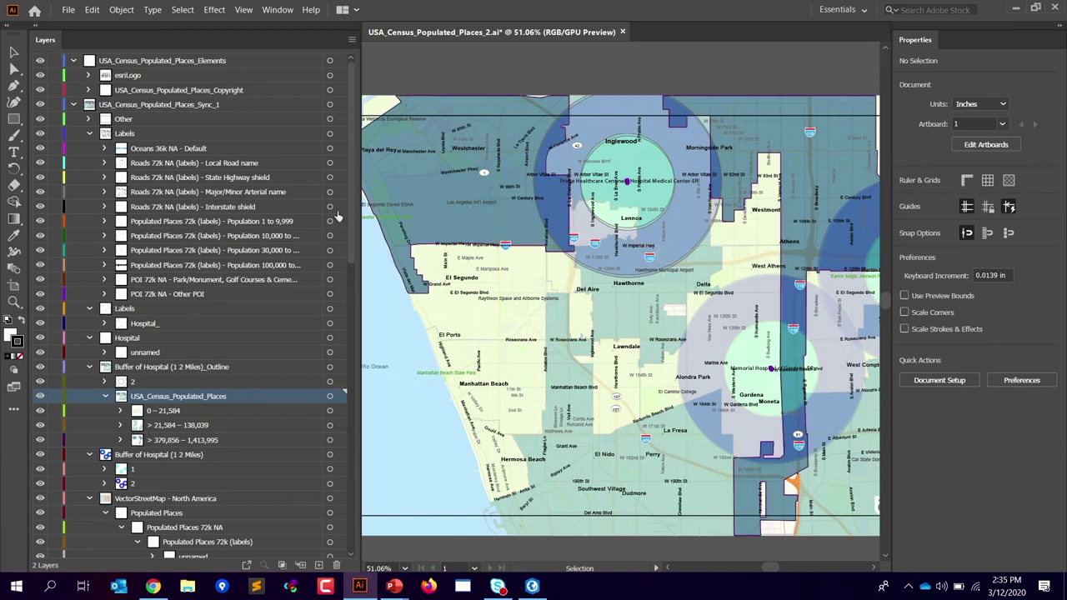
{"action": "left_click", "coordinate": [626, 315]}
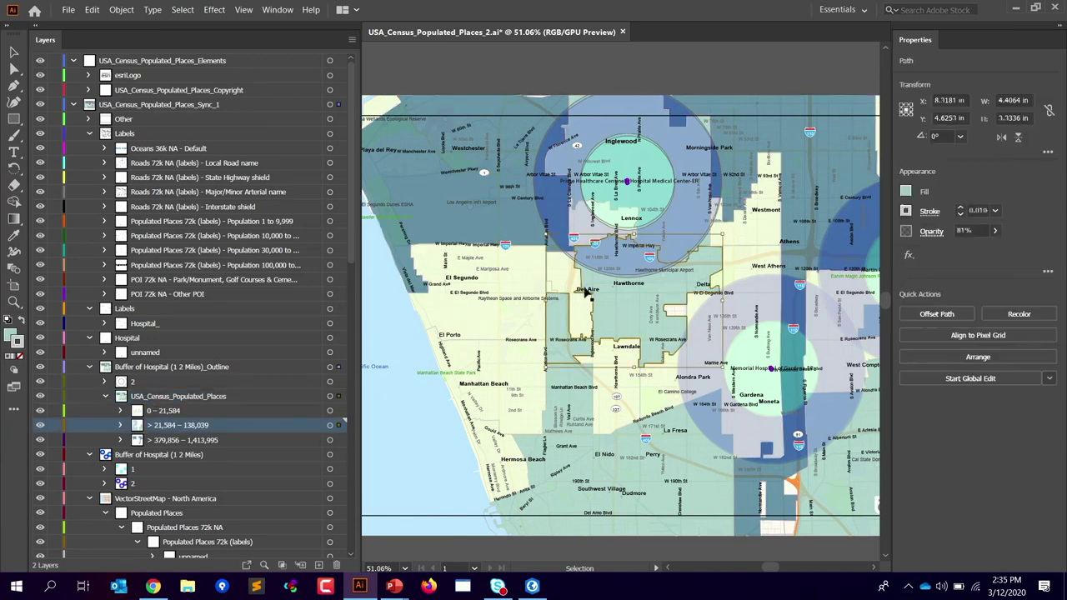
{"action": "left_click", "coordinate": [214, 10]}
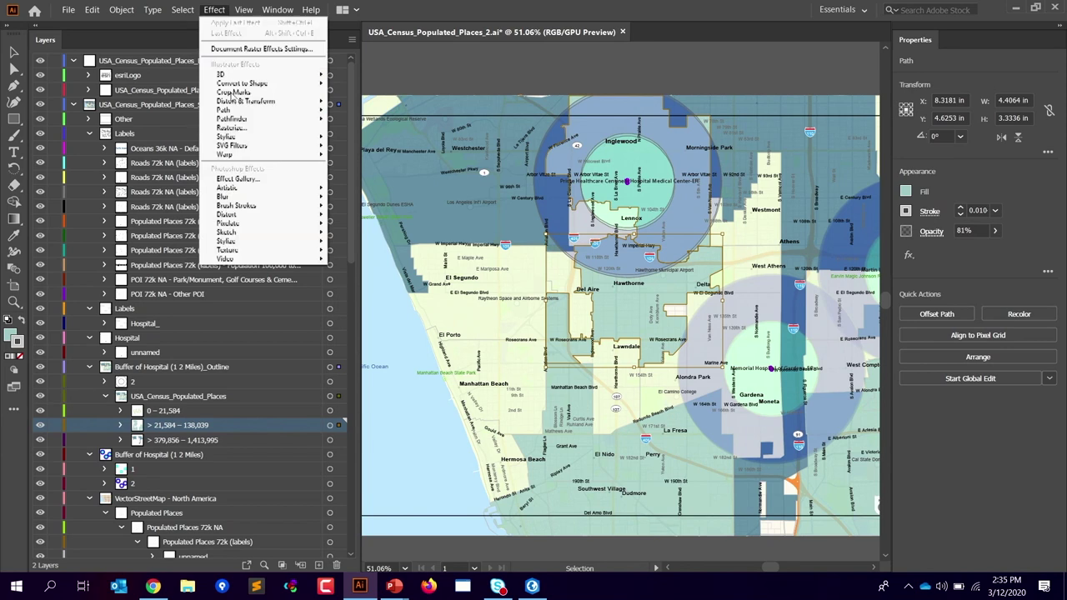
{"action": "mouse_move", "coordinate": [250, 137]}
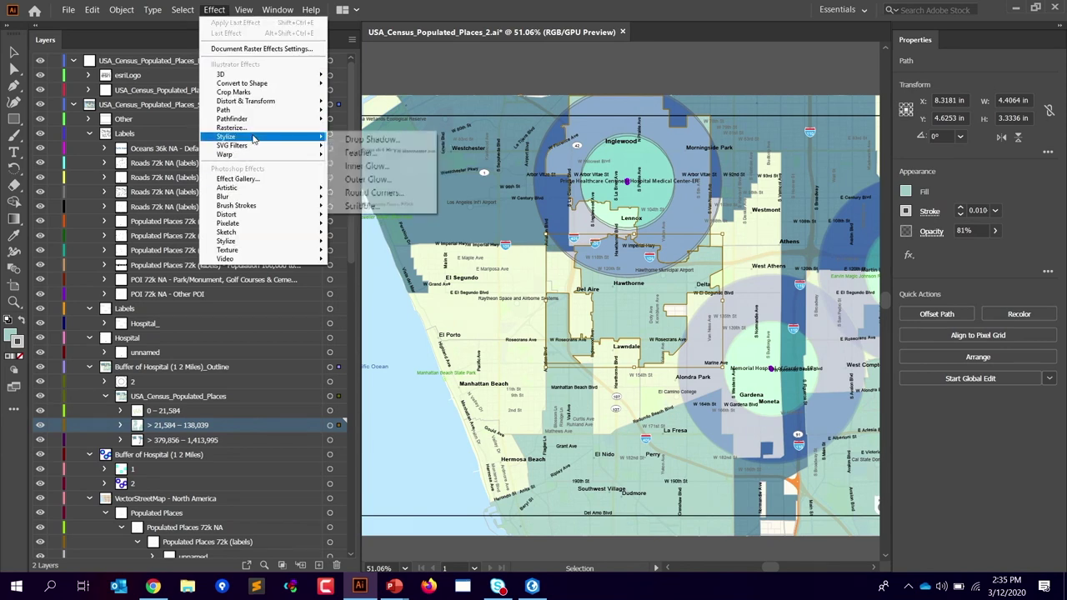
{"action": "left_click", "coordinate": [372, 139]}
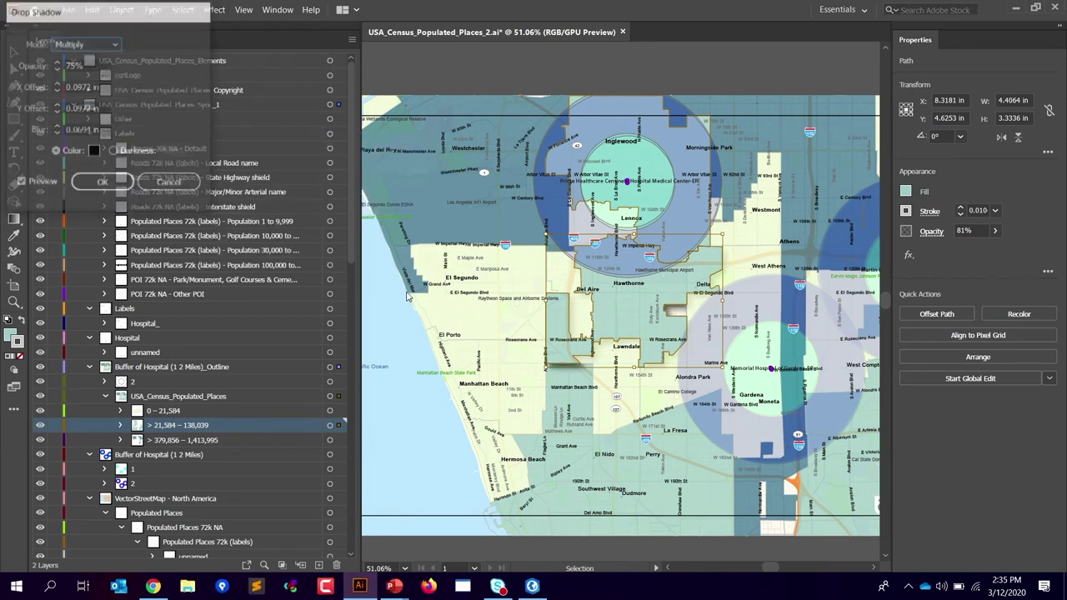
{"action": "left_click", "coordinate": [103, 183]}
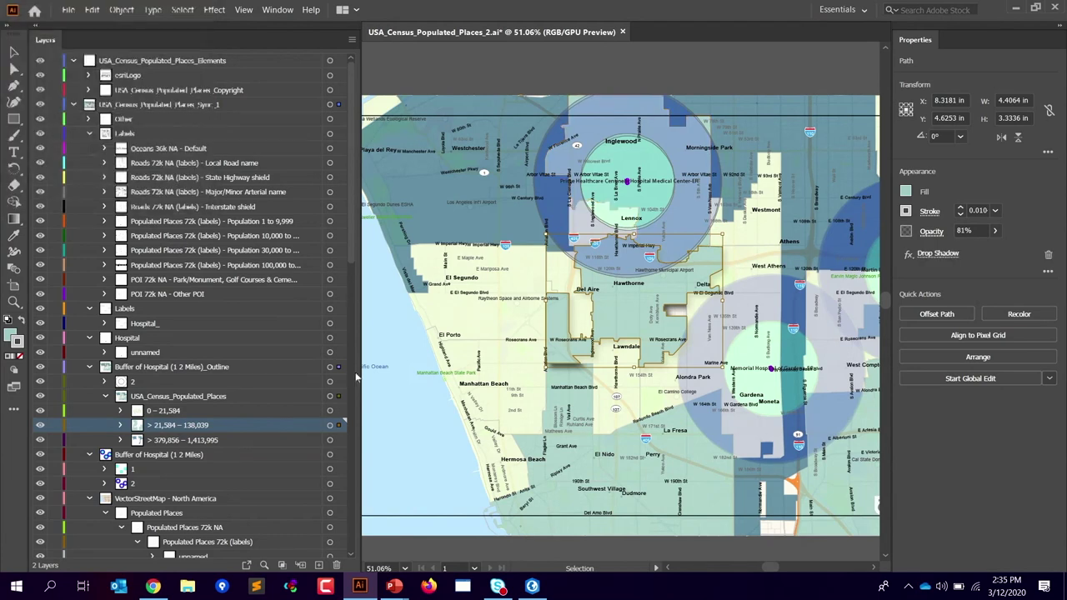
{"action": "left_click", "coordinate": [409, 553]}
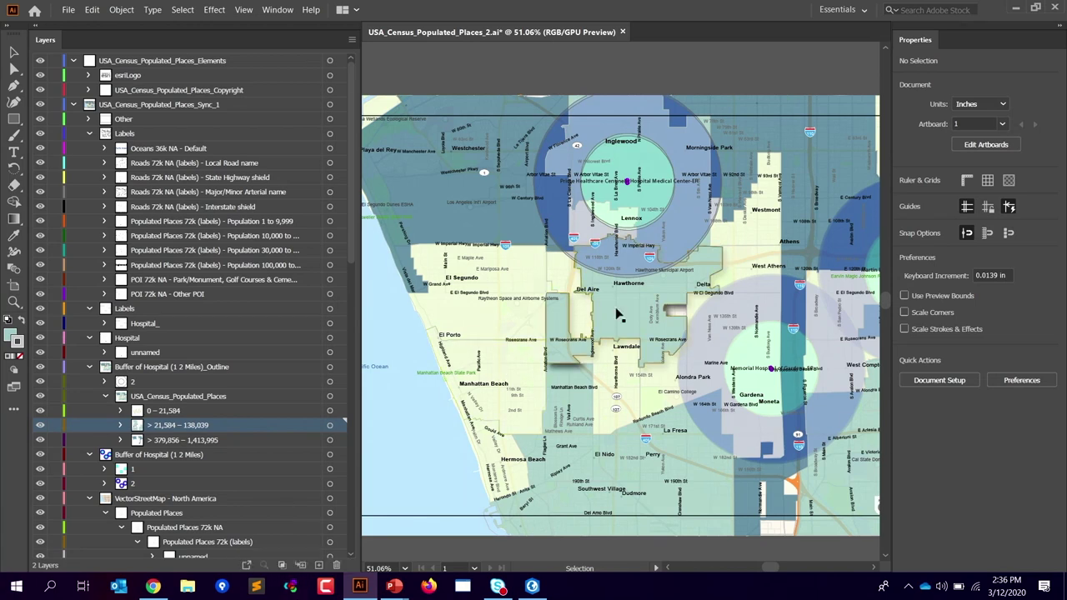
Step: Select and deselect the > 21,584 – 138,039 layer art, then launch ArcGIS Maps for Adobe Creative Cloud
{"action": "left_click", "coordinate": [331, 426]}
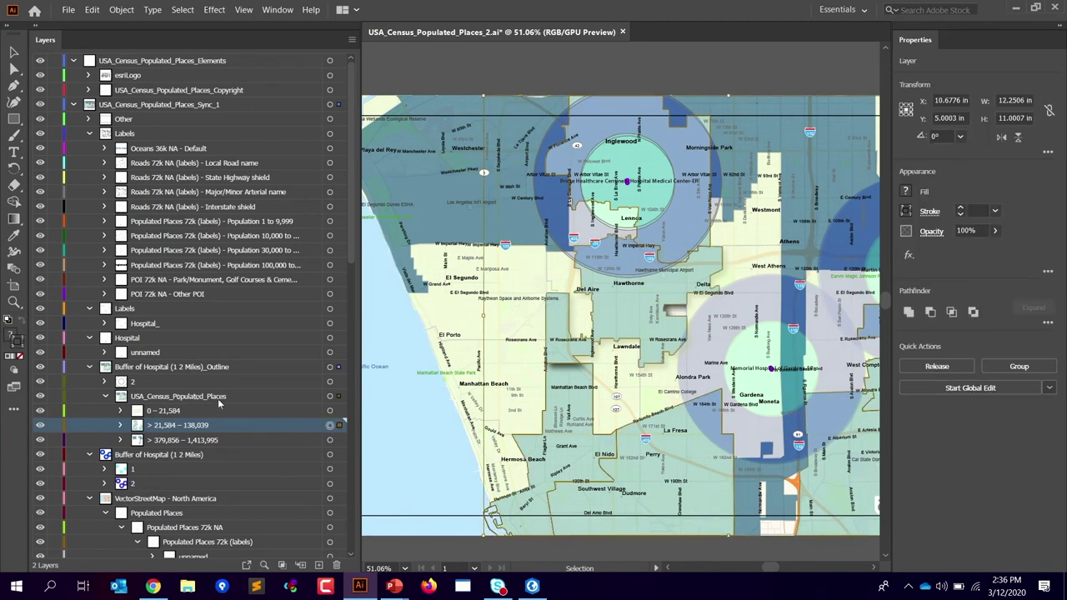
{"action": "key", "text": "ctrl+shift+a"}
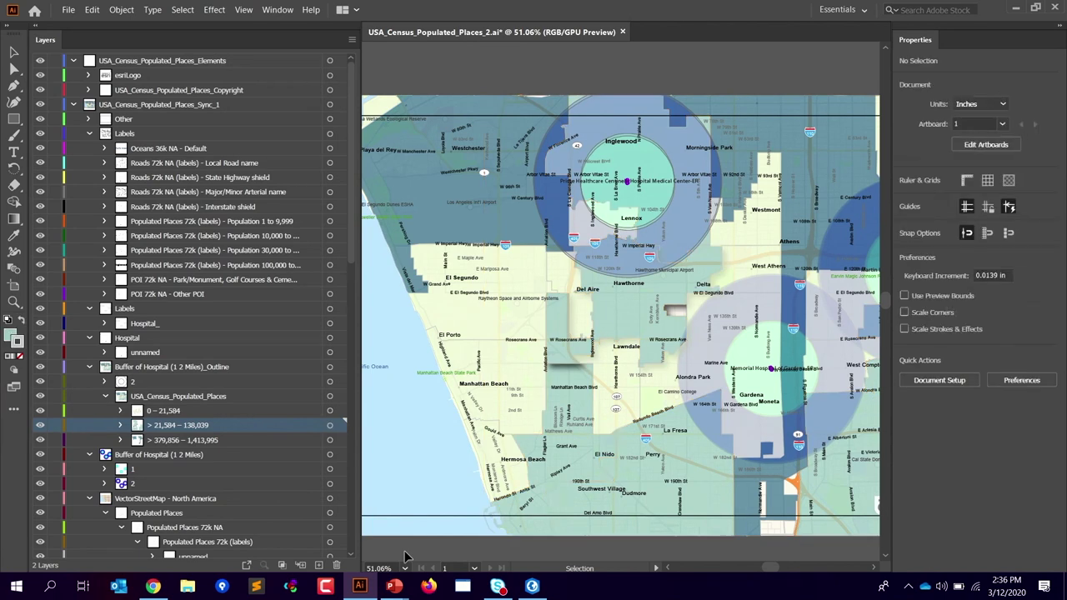
{"action": "left_click", "coordinate": [278, 9]}
{"action": "mouse_move", "coordinate": [363, 81]}
{"action": "left_click", "coordinate": [722, 77]}
{"action": "left_click", "coordinate": [278, 9]}
{"action": "left_click", "coordinate": [634, 77]}
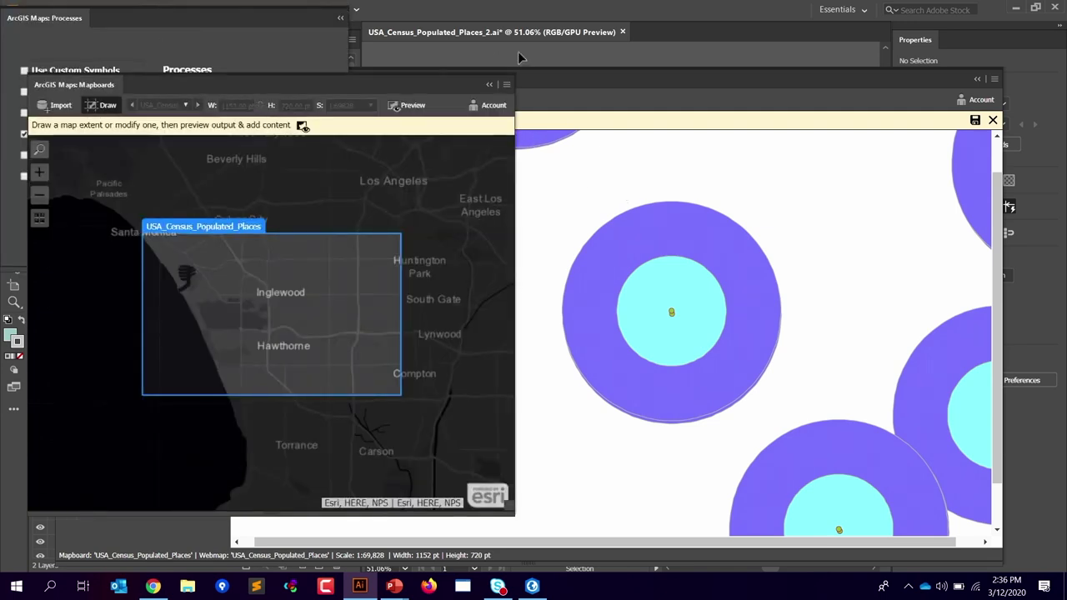
Step: Collapse the Mapboards and Webmap panels, move Processes over the canvas, and view Use Custom Symbols' description
{"action": "left_click", "coordinate": [490, 84]}
{"action": "left_click", "coordinate": [978, 78]}
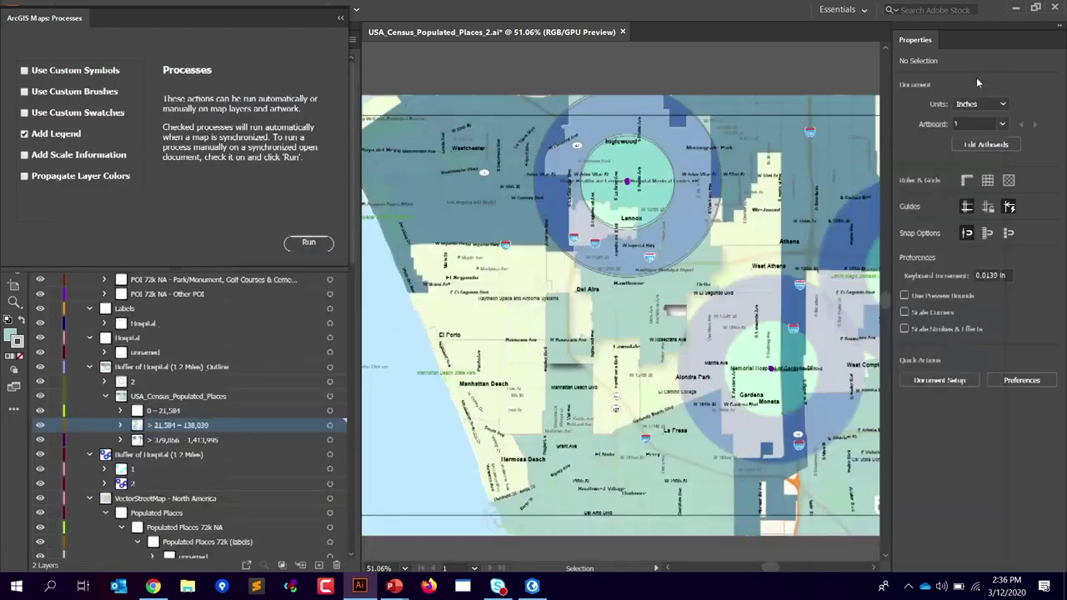
{"action": "left_click_drag", "start_coordinate": [125, 18], "coordinate": [416, 37]}
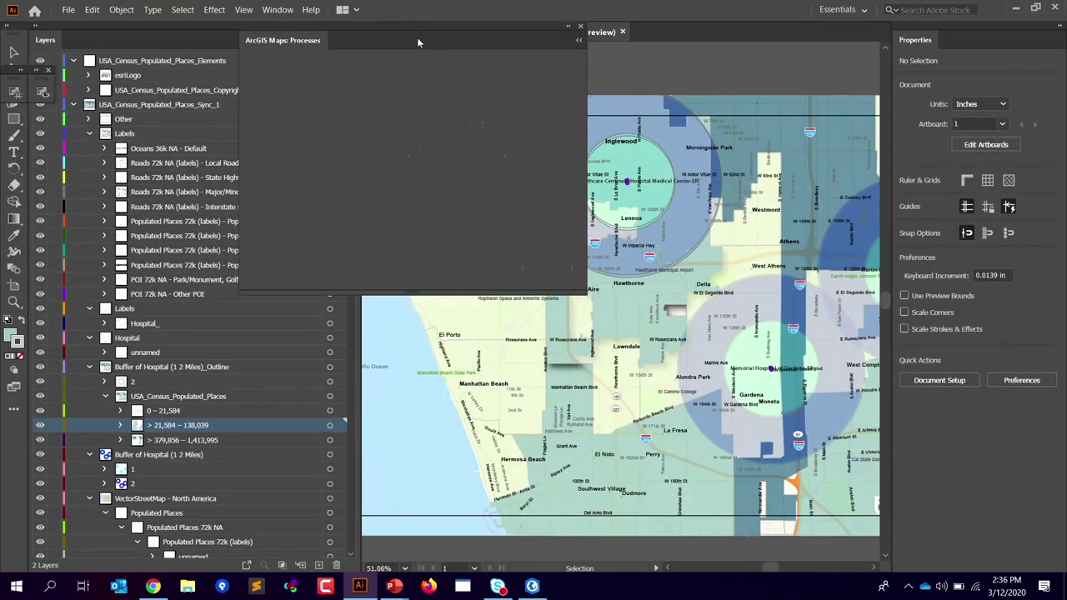
{"action": "left_click", "coordinate": [263, 156]}
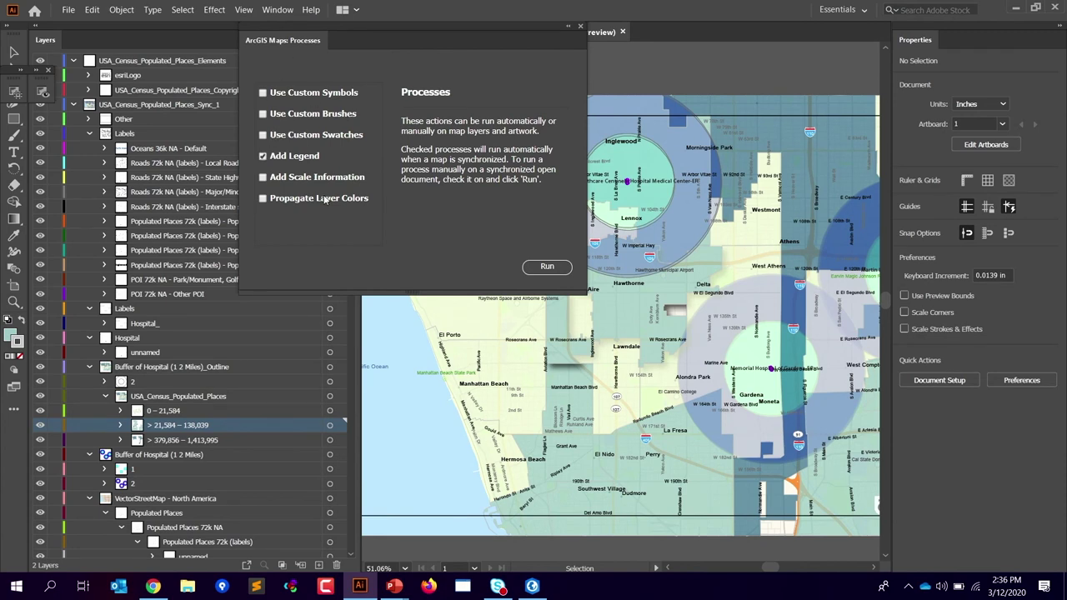
{"action": "left_click", "coordinate": [302, 96]}
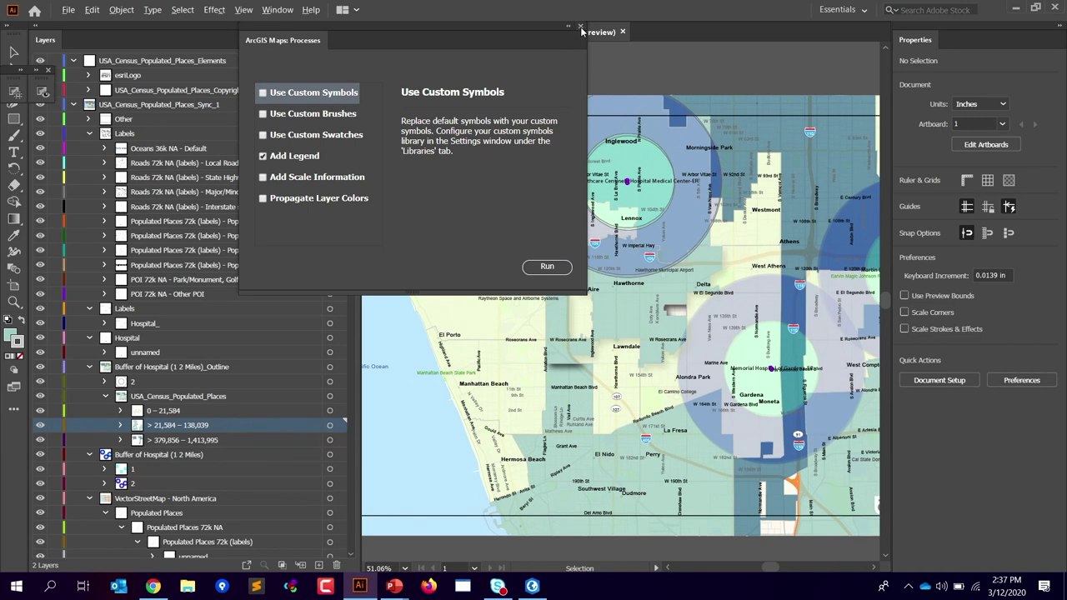
Step: Switch to the PowerPoint slide show and advance to the Demo slide
{"action": "key", "text": "alt+Tab"}
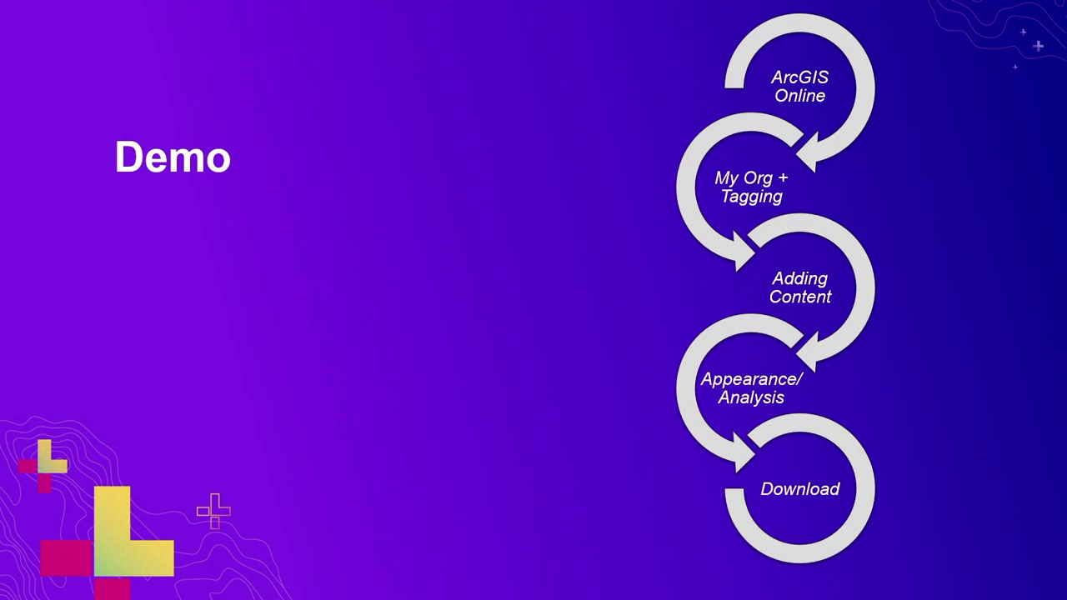
{"action": "key", "text": "Right"}
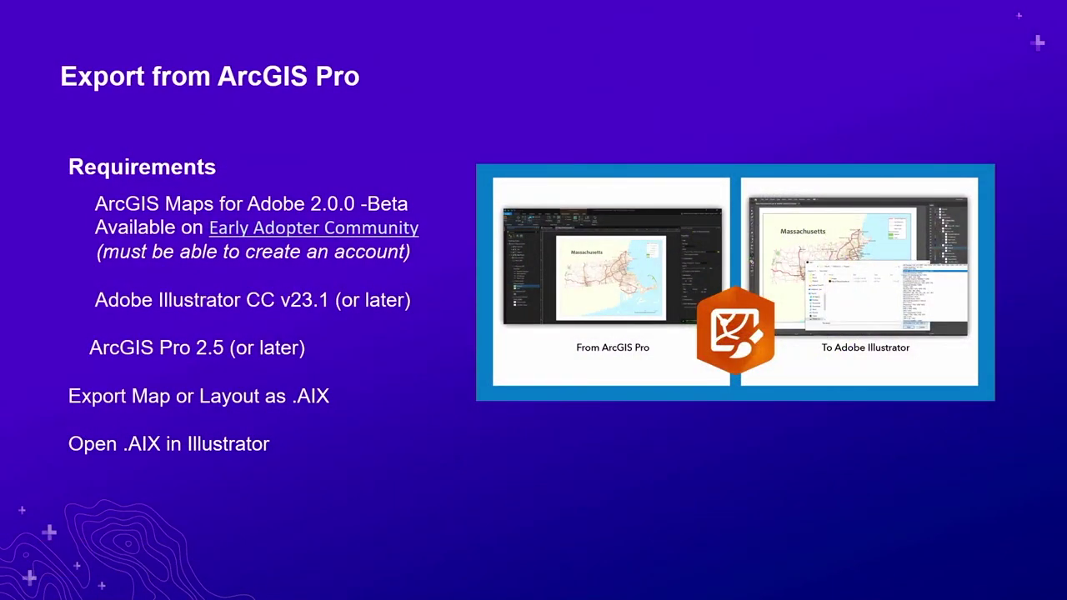
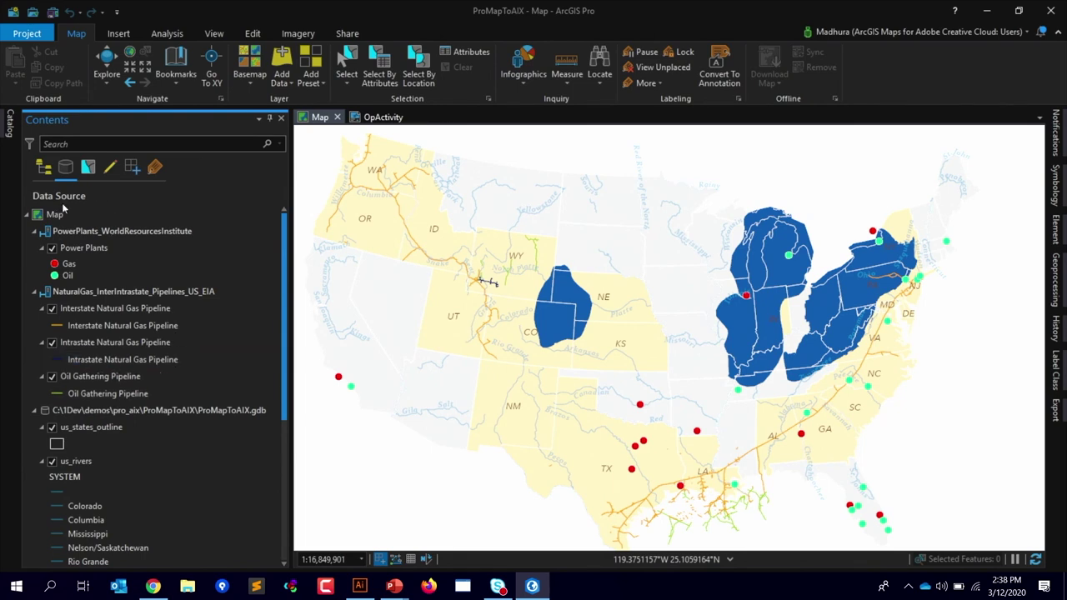
Step: In drawing-order view, review the Operational Activity layer's state definition query unchanged, then collapse us_rivers
{"action": "left_click", "coordinate": [45, 168]}
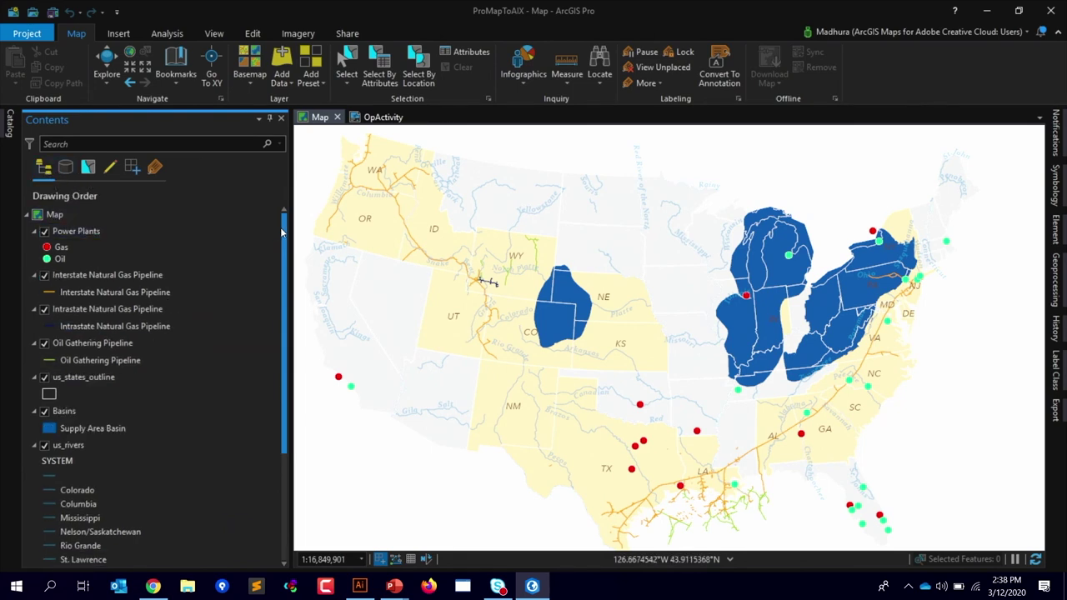
{"action": "scroll", "coordinate": [167, 375], "scroll_direction": "down", "scroll_amount": 2}
{"action": "left_click", "coordinate": [77, 500]}
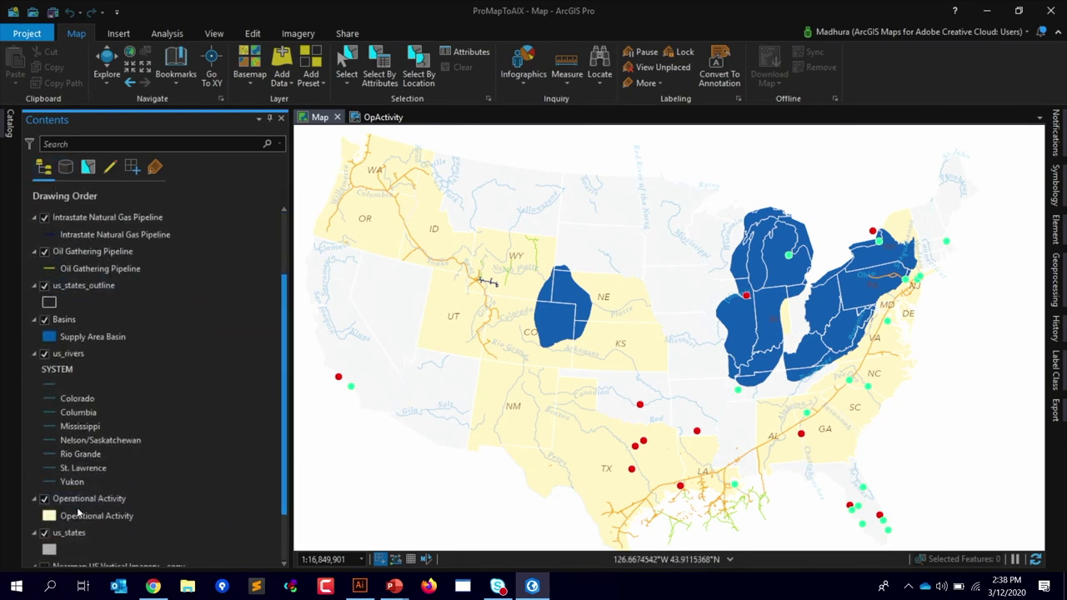
{"action": "double_click", "coordinate": [77, 500]}
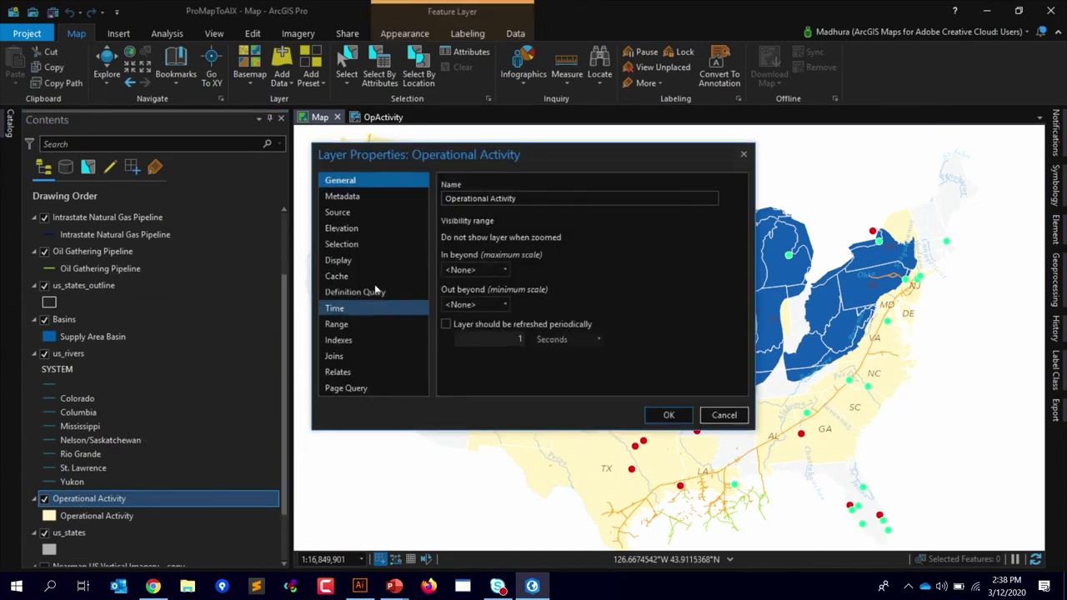
{"action": "left_click", "coordinate": [331, 296]}
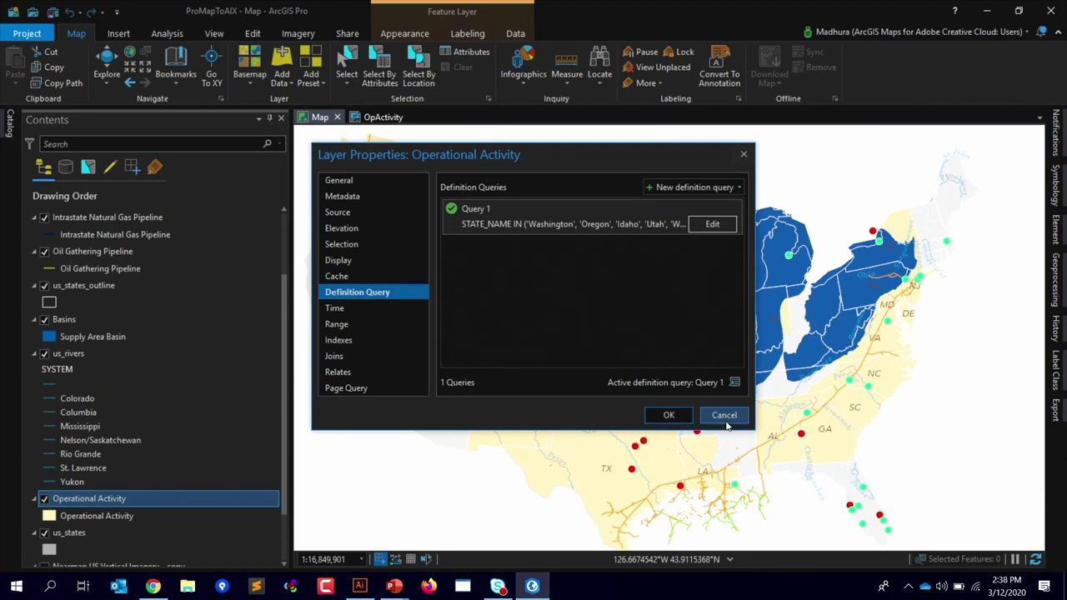
{"action": "left_click", "coordinate": [726, 420]}
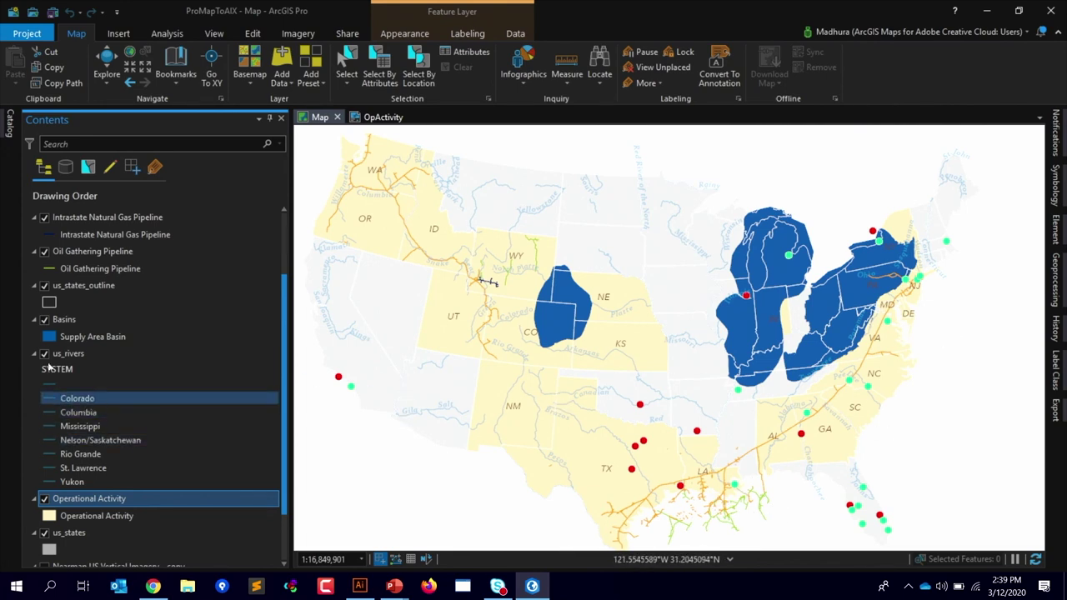
{"action": "left_click", "coordinate": [34, 354]}
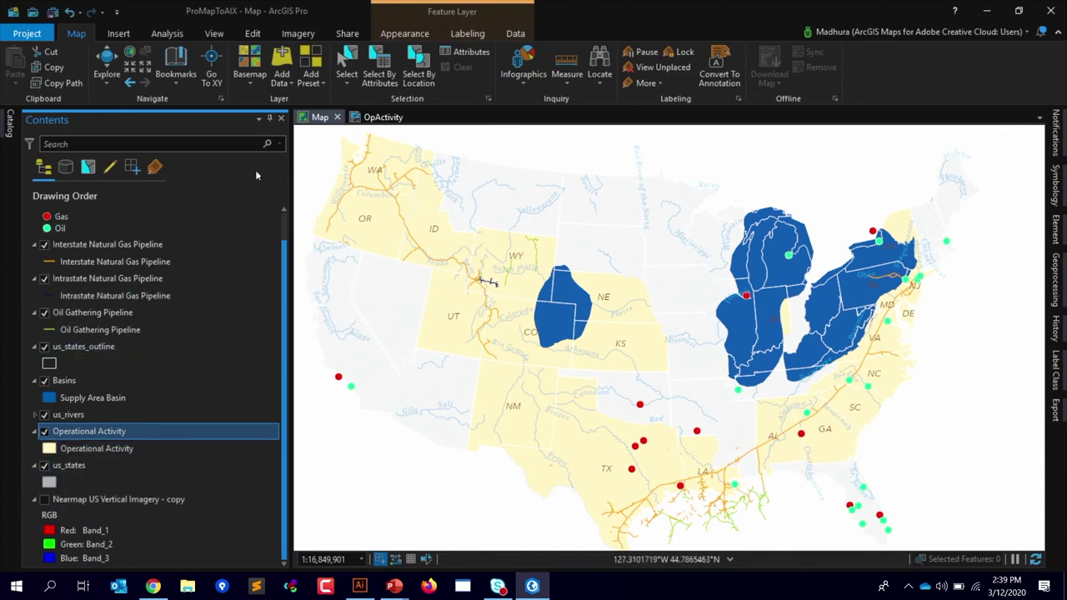
Step: Switch to the OpActivity layout and bring up its Export Layout settings from Share
{"action": "left_click", "coordinate": [380, 119]}
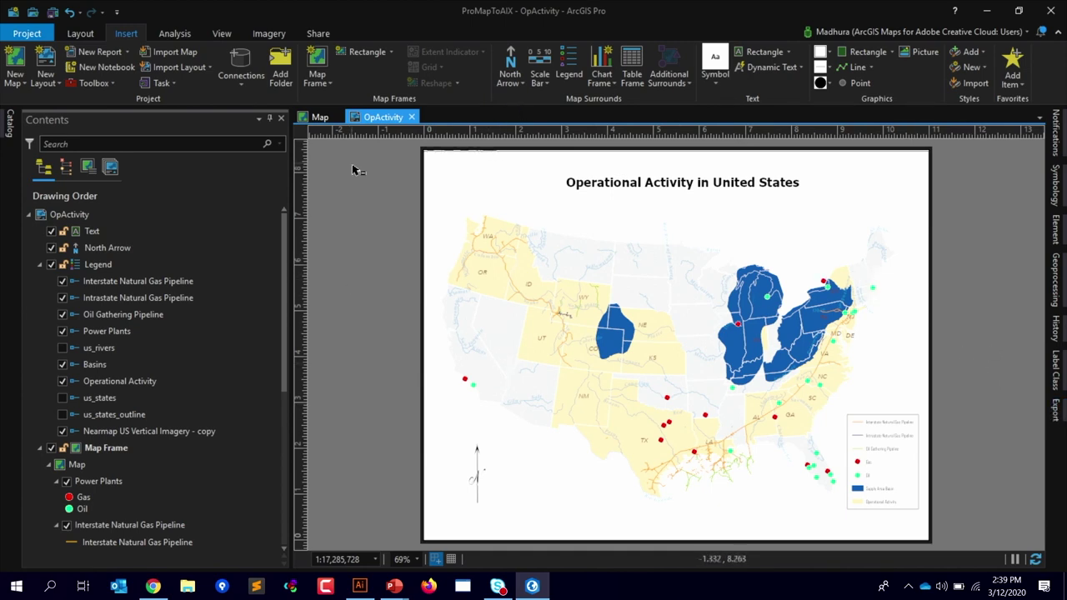
{"action": "left_click", "coordinate": [320, 35]}
{"action": "left_click", "coordinate": [356, 65]}
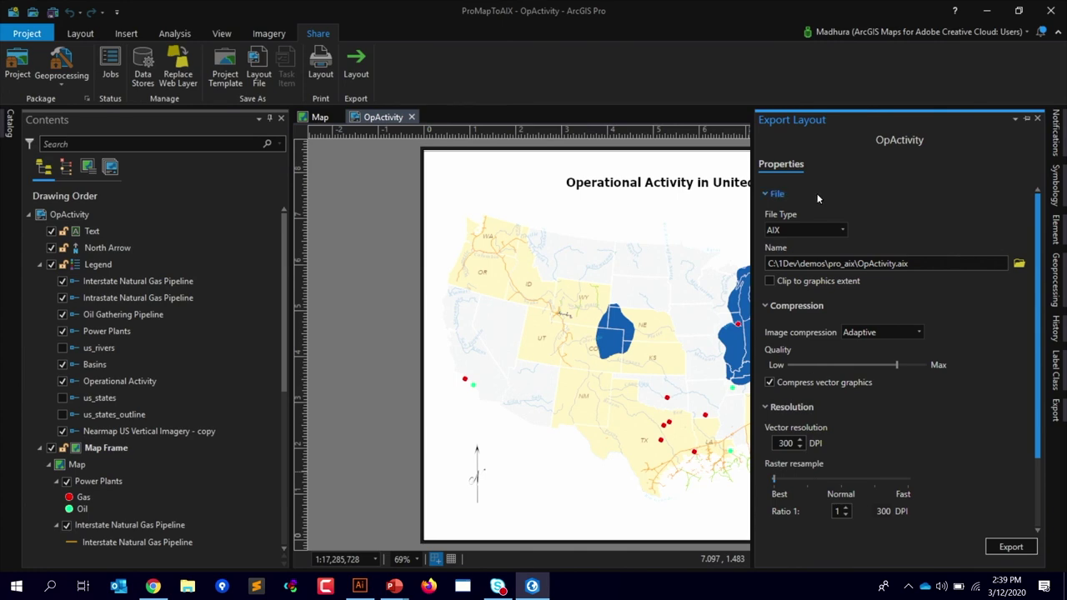
Step: Export the layout as AIX, renamed to OpActivityDemo.aix
{"action": "left_click", "coordinate": [811, 231]}
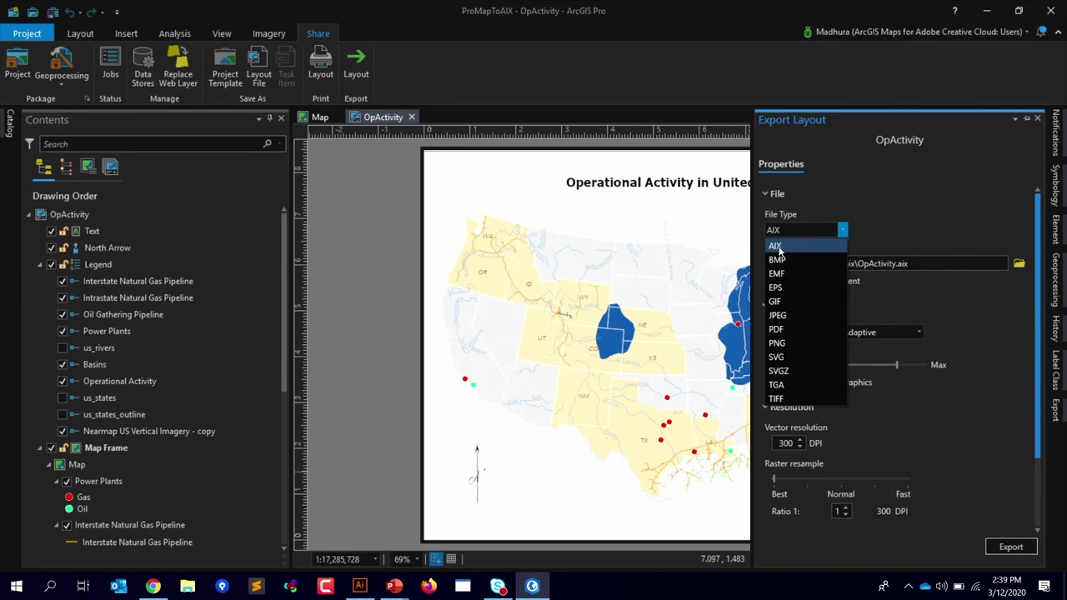
{"action": "left_click", "coordinate": [775, 246]}
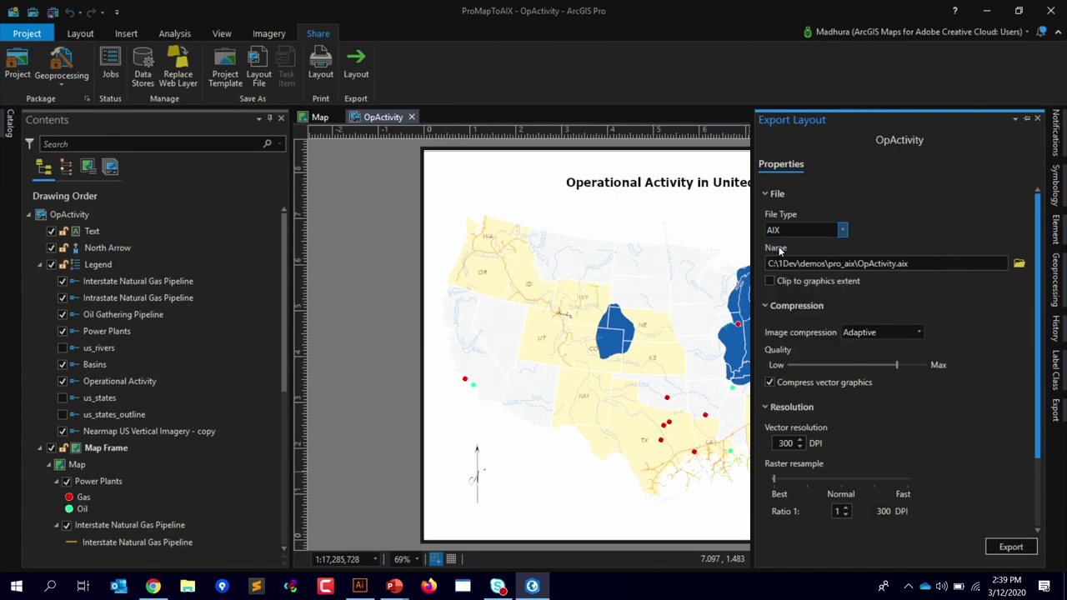
{"action": "left_click", "coordinate": [895, 264]}
{"action": "type", "text": "Demo"}
{"action": "left_click_drag", "start_coordinate": [1041, 308], "coordinate": [1024, 374]}
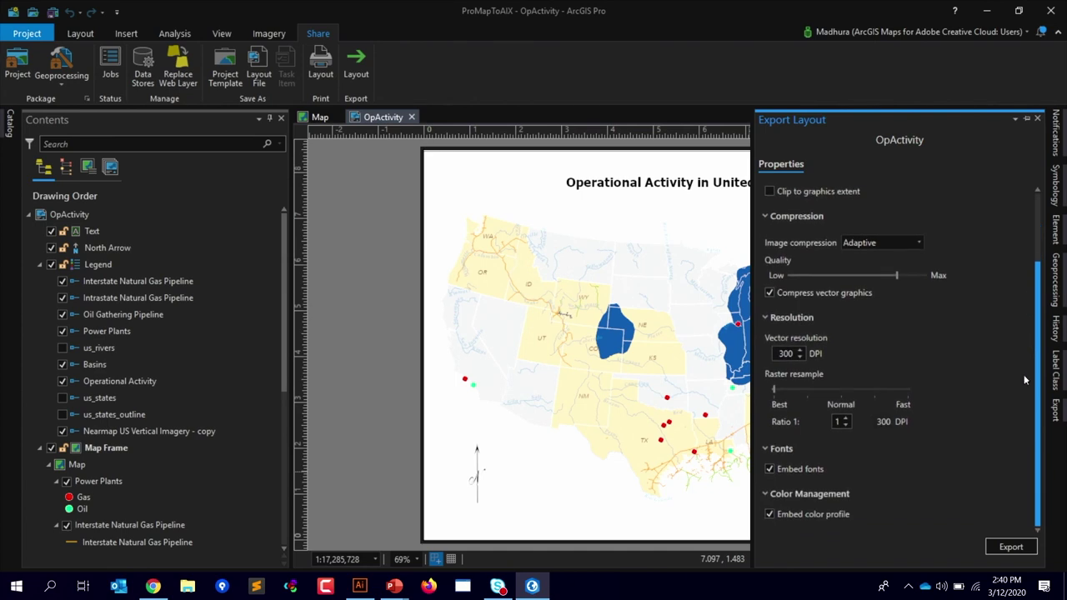
{"action": "left_click", "coordinate": [1011, 548]}
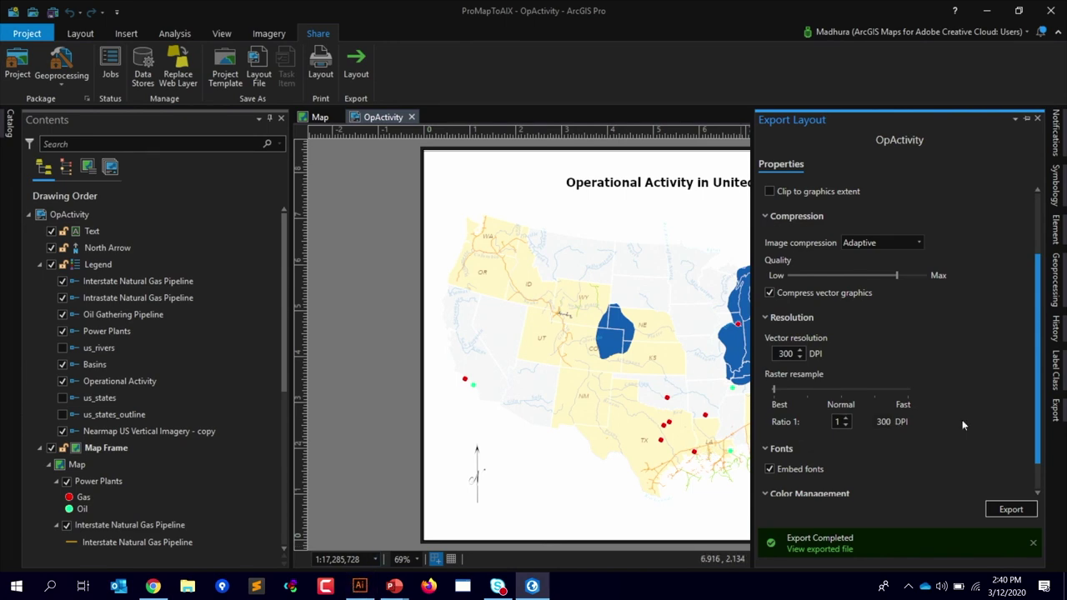
Step: Select the pro_aix folder part of the export path and switch to Adobe Illustrator
{"action": "scroll", "coordinate": [1039, 417], "scroll_direction": "up", "scroll_amount": 2}
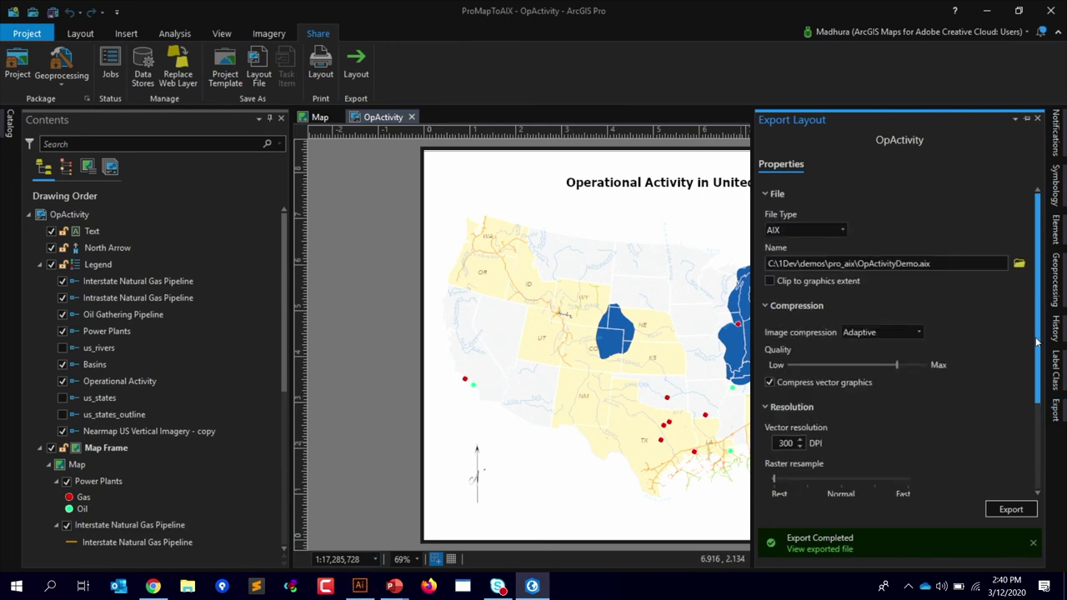
{"action": "left_click", "coordinate": [858, 263]}
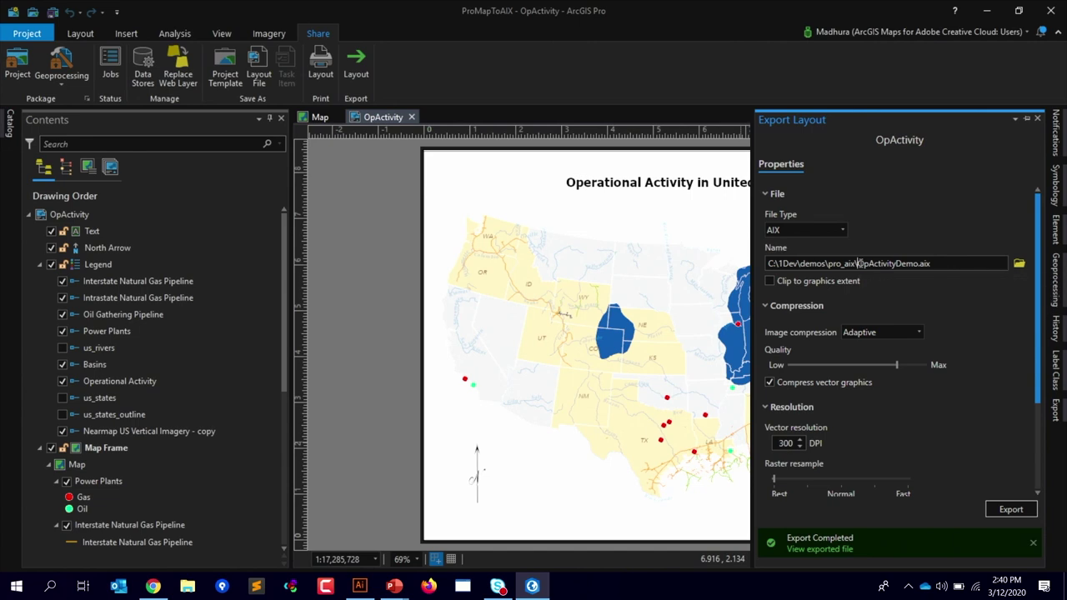
{"action": "left_click_drag", "start_coordinate": [859, 264], "coordinate": [770, 264]}
{"action": "key", "text": "ctrl+c"}
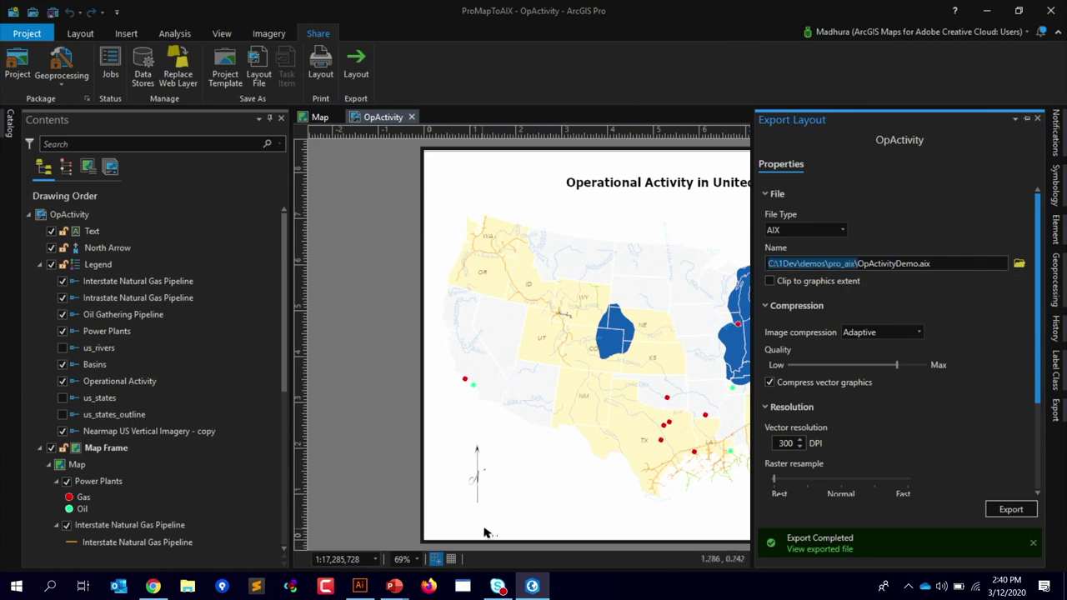
{"action": "left_click", "coordinate": [360, 586]}
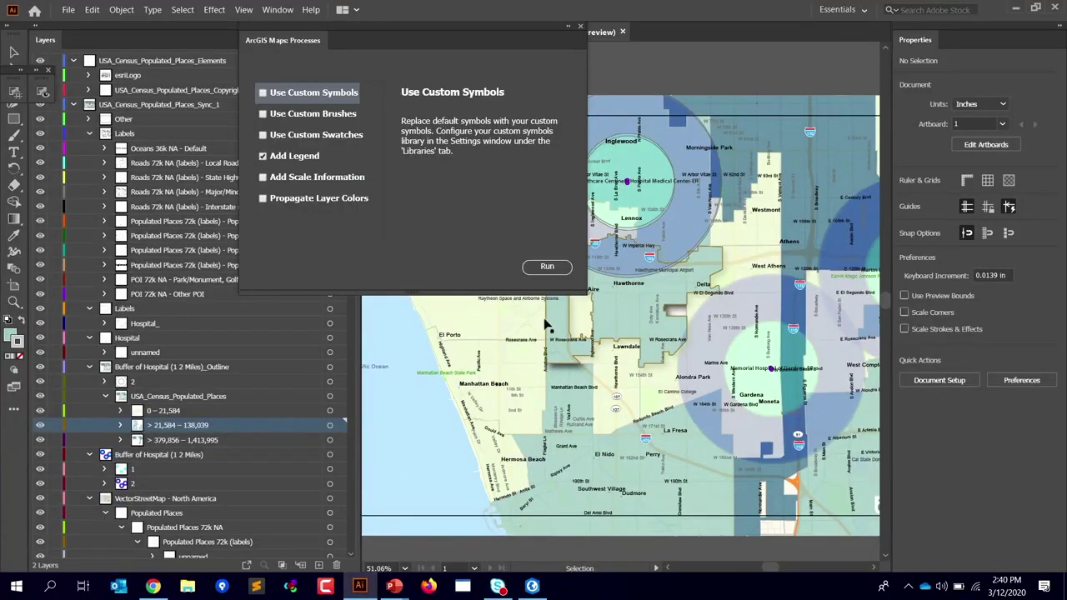
Step: Close the ArcGIS Maps: Processes panel and briefly show the AIX export requirements slide
{"action": "left_click", "coordinate": [582, 30]}
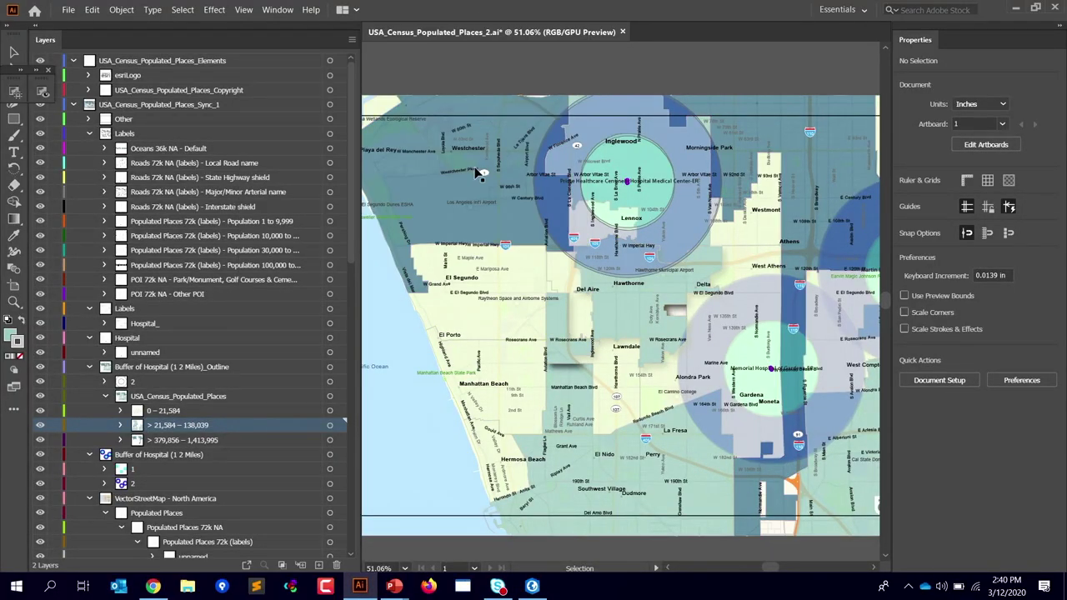
{"action": "key", "text": "alt+Tab"}
{"action": "key", "text": "alt+Tab"}
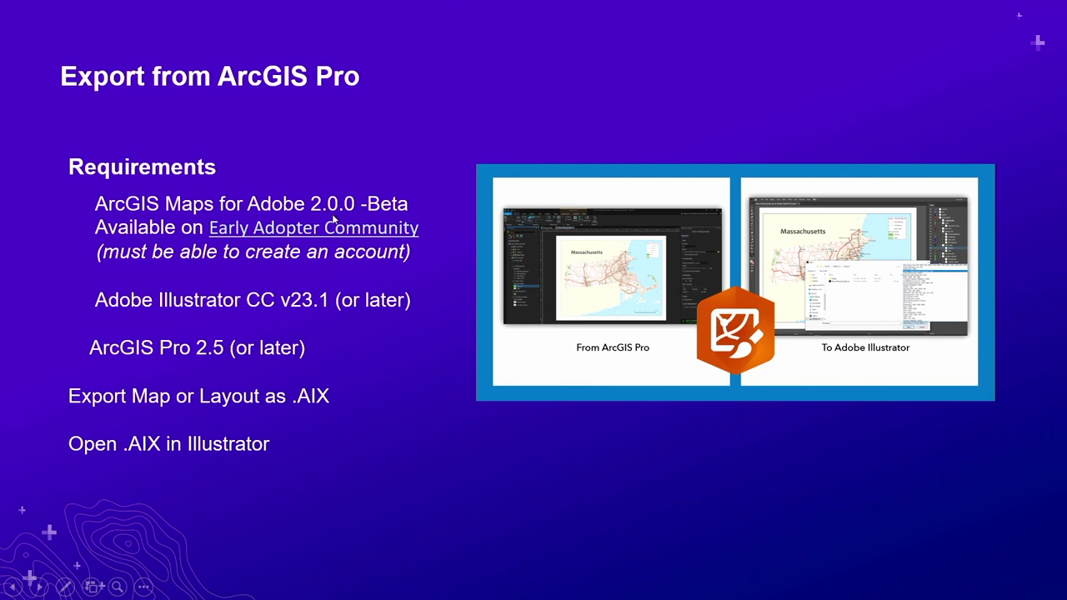
{"action": "key", "text": "alt+Tab"}
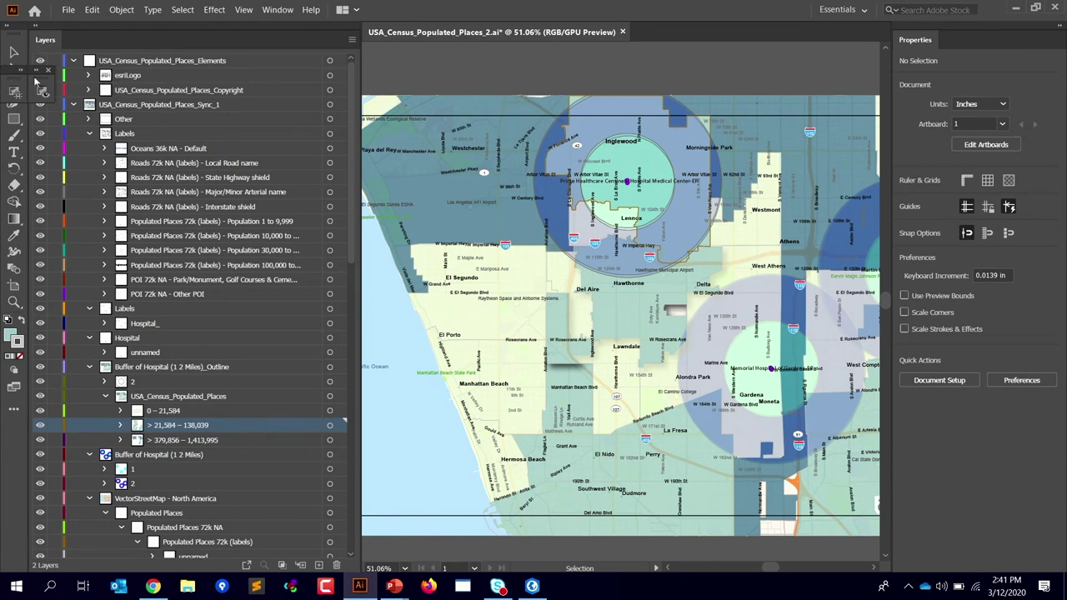
{"action": "left_click", "coordinate": [68, 9]}
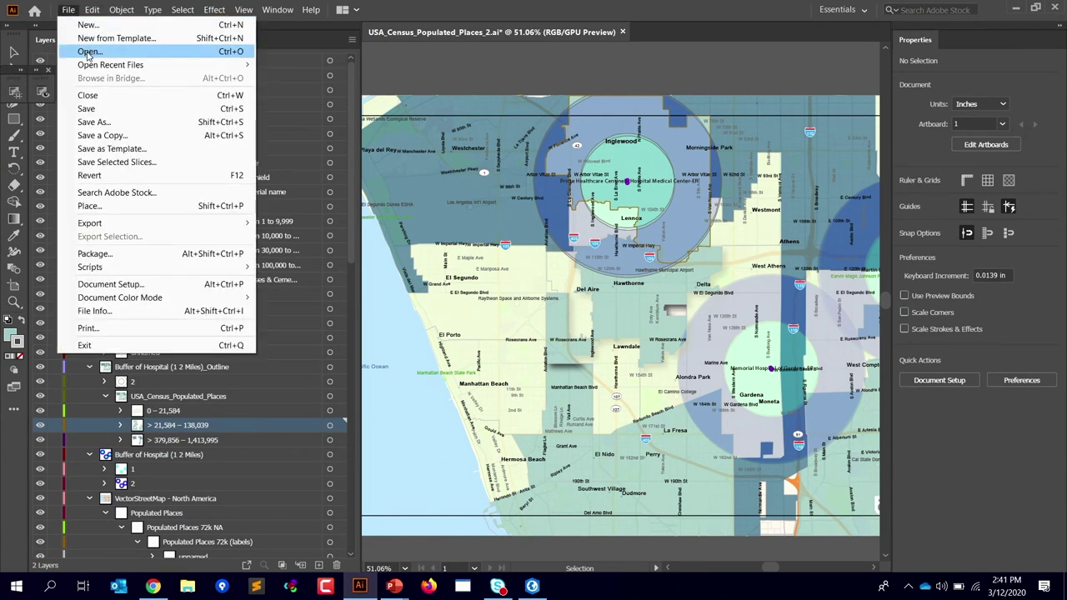
Step: Open OpActivityDemo.aix from C:\1Dev\demos\pro_aix\ as a new Illustrator document
{"action": "left_click", "coordinate": [88, 52]}
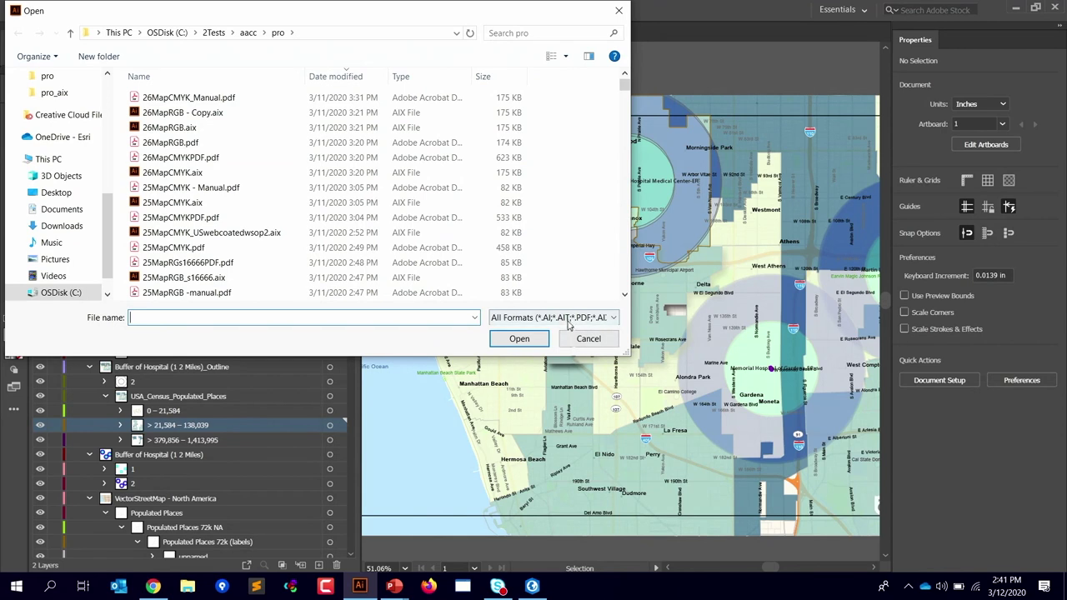
{"action": "left_click", "coordinate": [569, 321]}
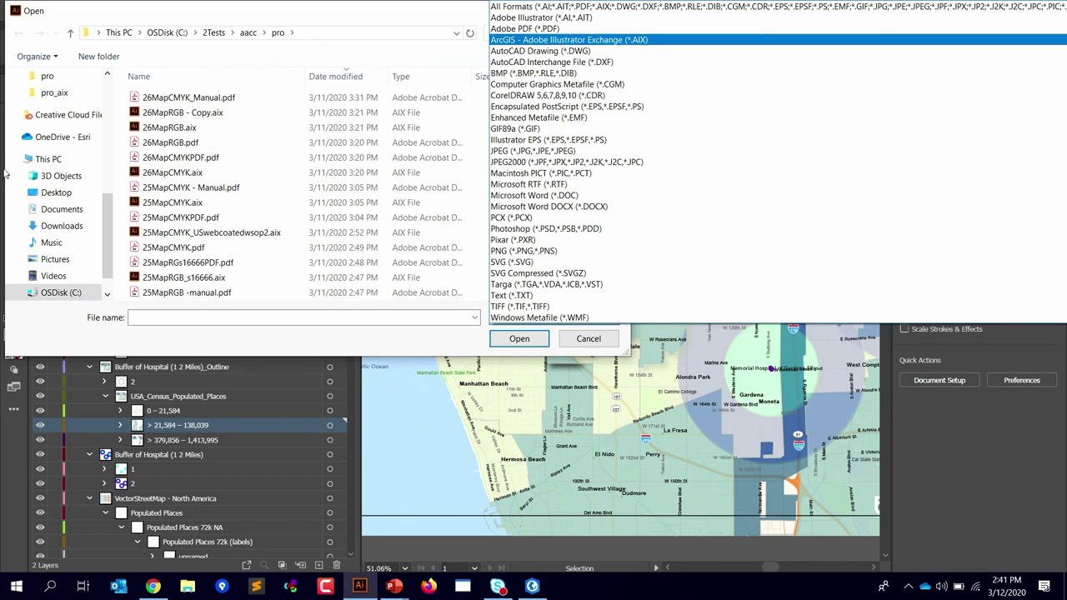
{"action": "left_click", "coordinate": [355, 34]}
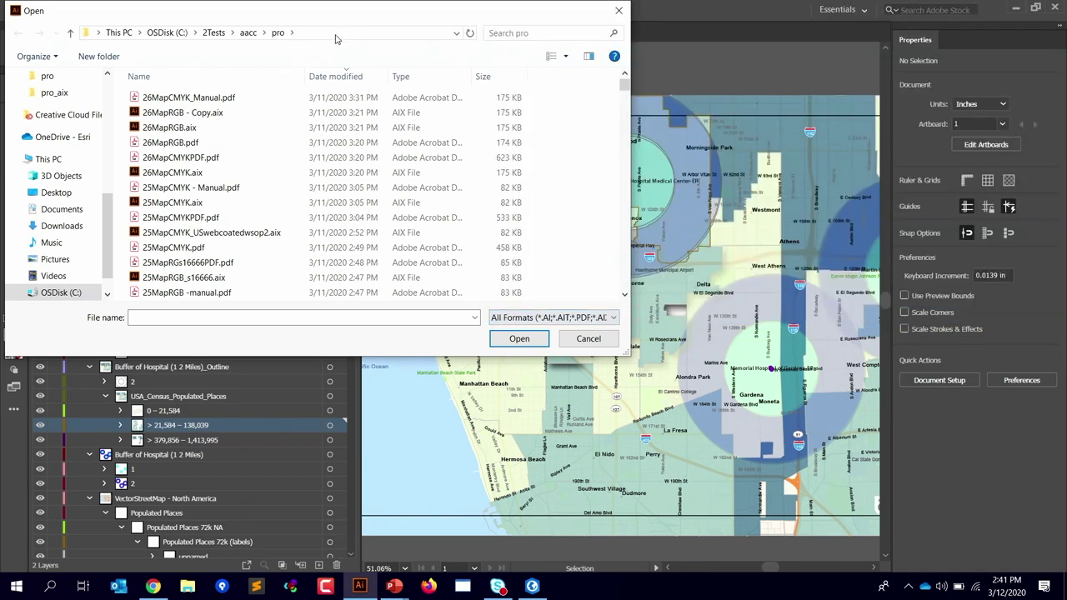
{"action": "left_click", "coordinate": [336, 33]}
{"action": "key", "text": "ctrl+v"}
{"action": "key", "text": "Return"}
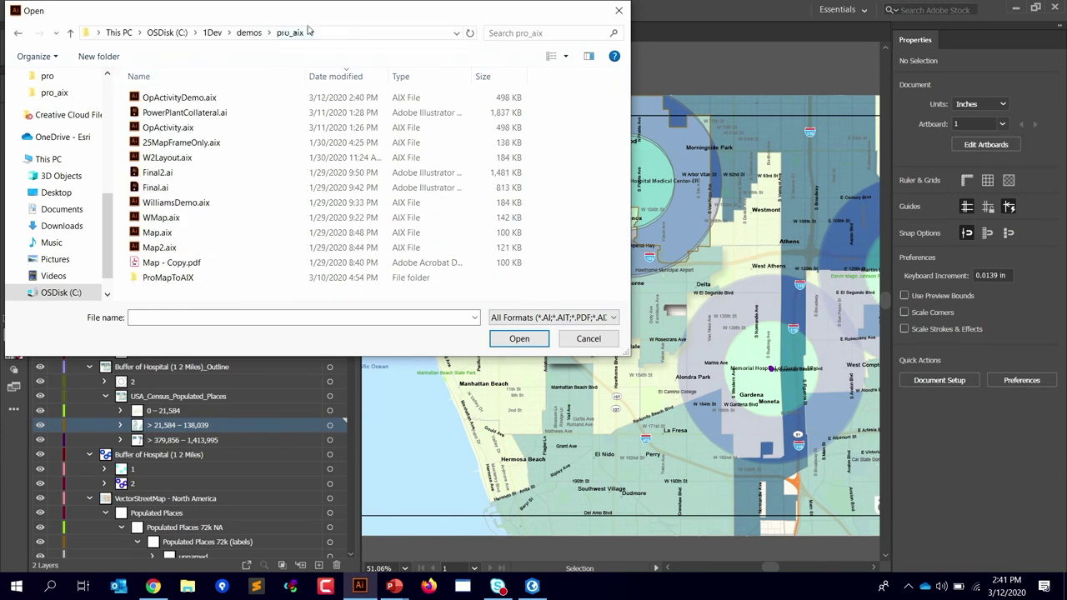
{"action": "left_click", "coordinate": [166, 100]}
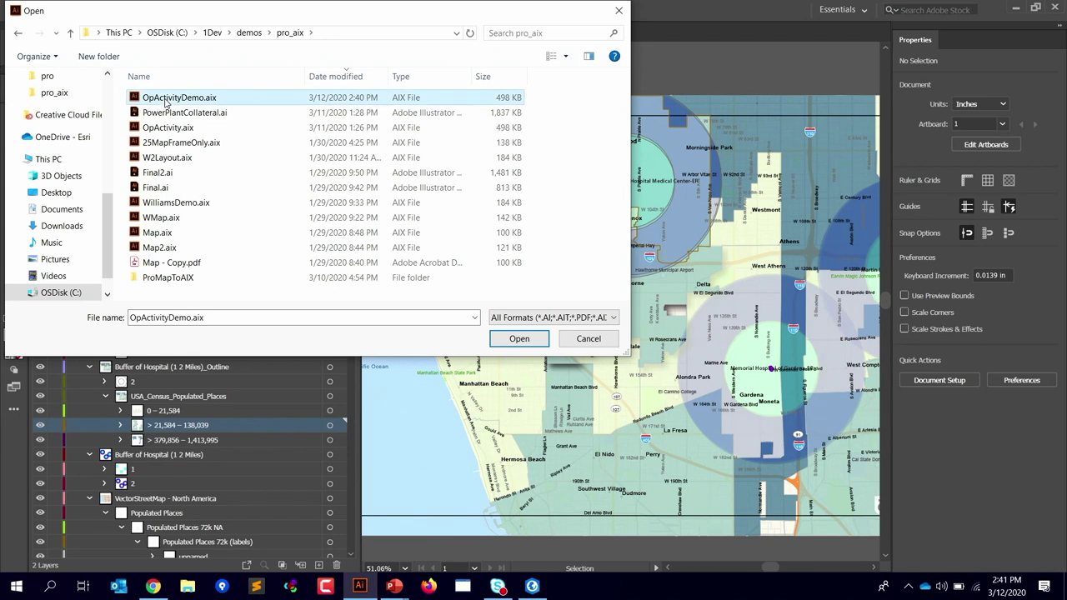
{"action": "left_click", "coordinate": [519, 340]}
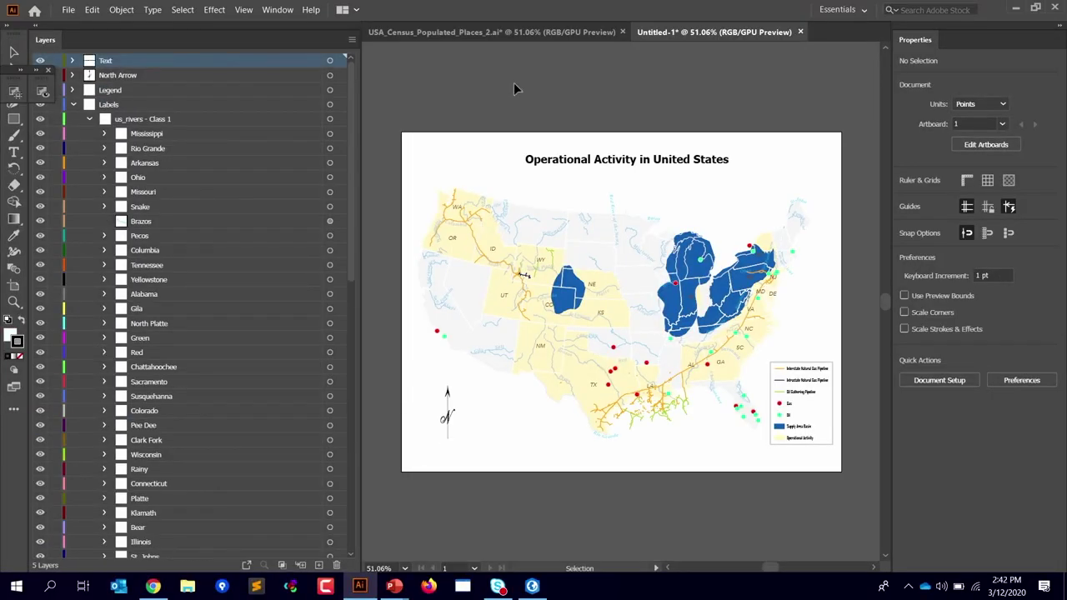
Step: Collapse the Labels layer and select all artwork on the us_states layer
{"action": "left_click", "coordinate": [74, 105]}
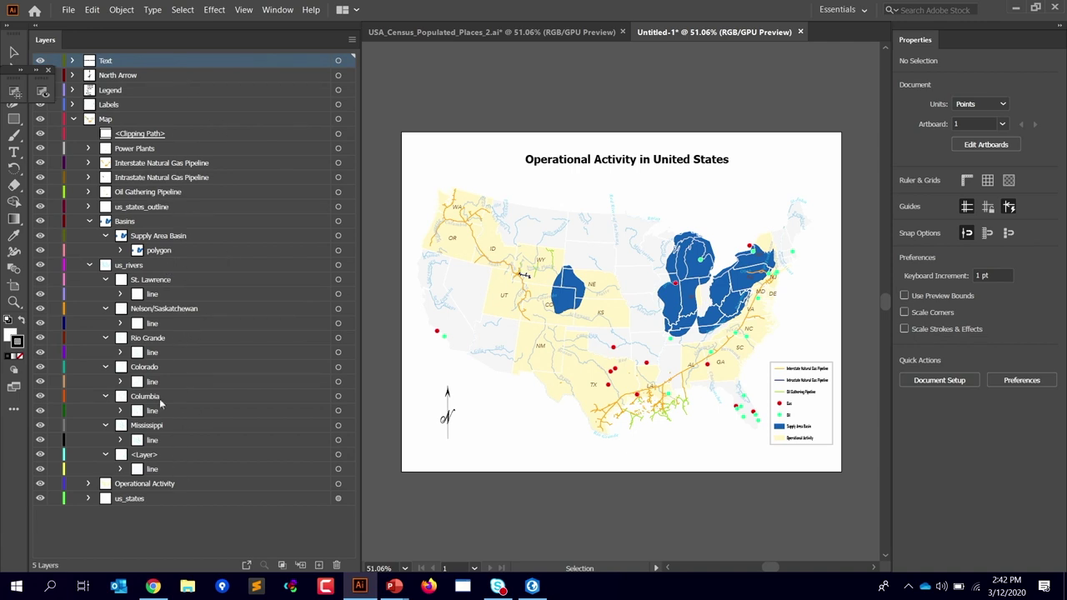
{"action": "left_click", "coordinate": [349, 500]}
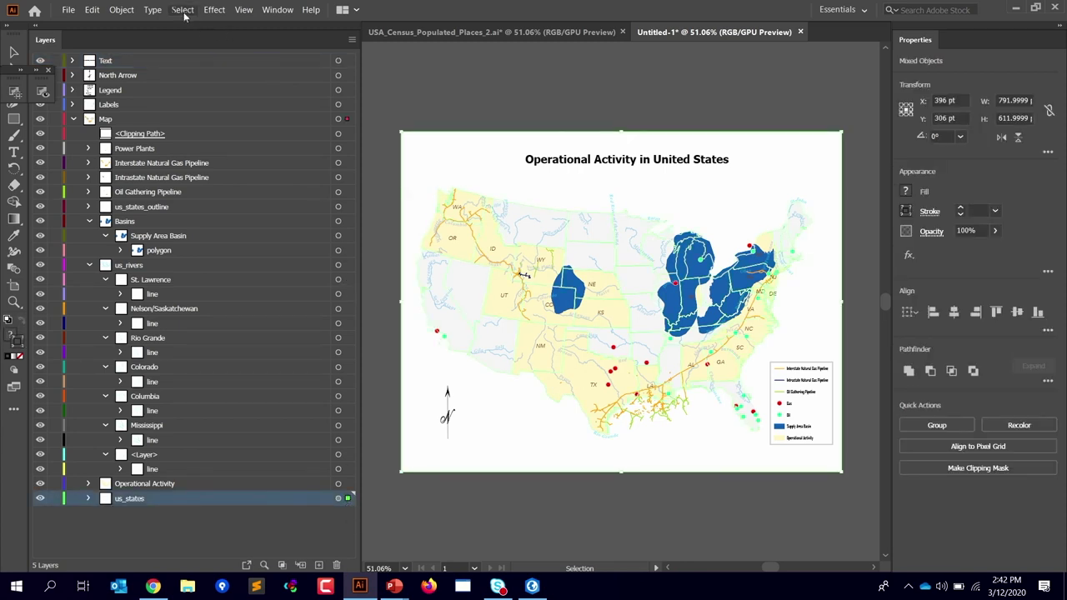
Step: Apply a cyan #23A5D8 Outer Glow to the us_states artwork, then deselect to view it
{"action": "left_click", "coordinate": [214, 9]}
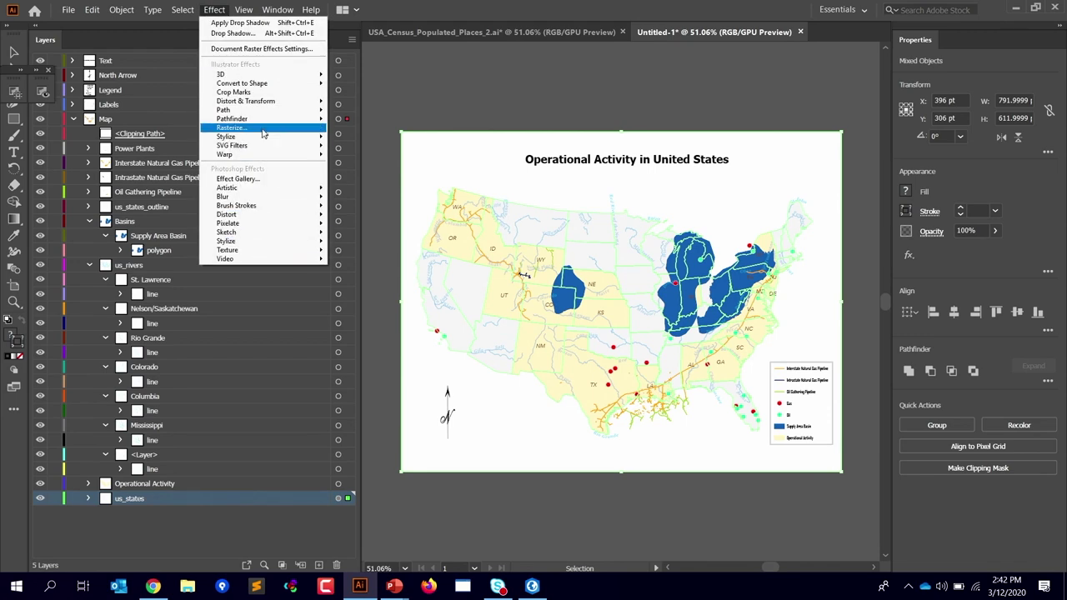
{"action": "mouse_move", "coordinate": [265, 138]}
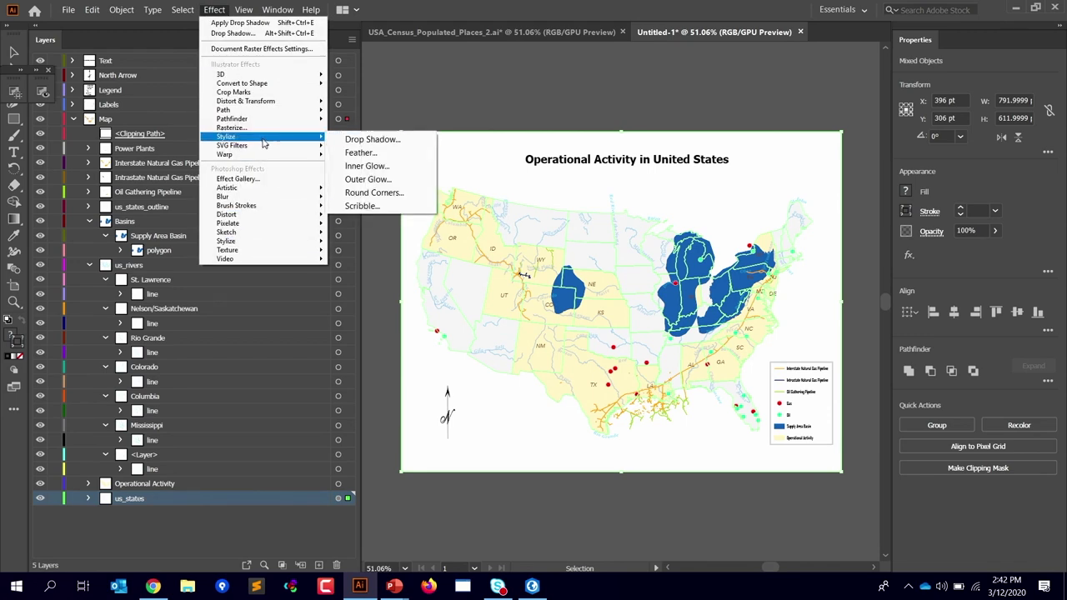
{"action": "left_click", "coordinate": [367, 178]}
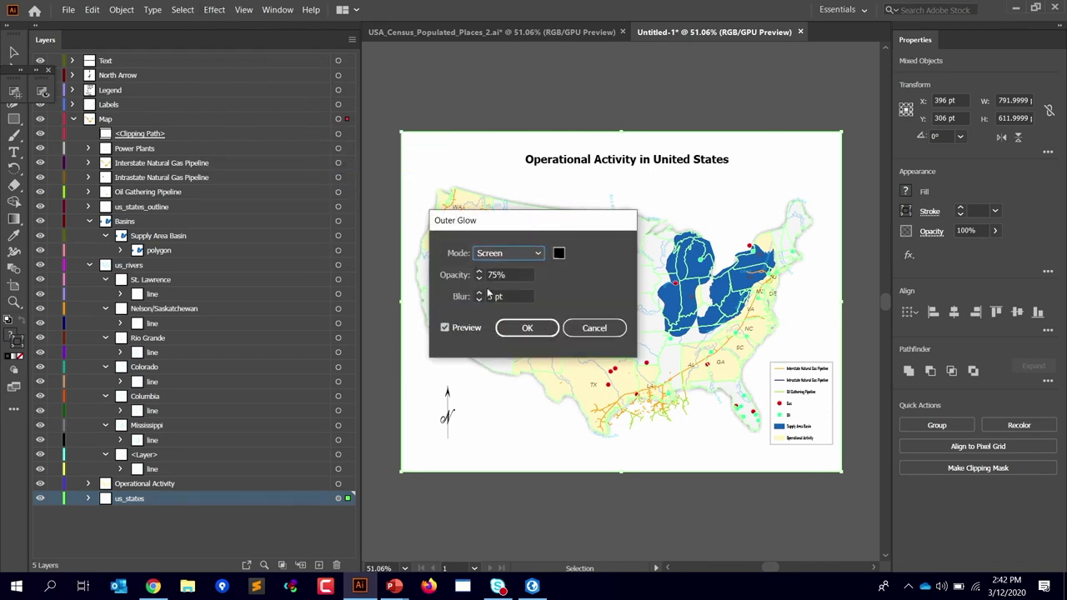
{"action": "left_click", "coordinate": [558, 252]}
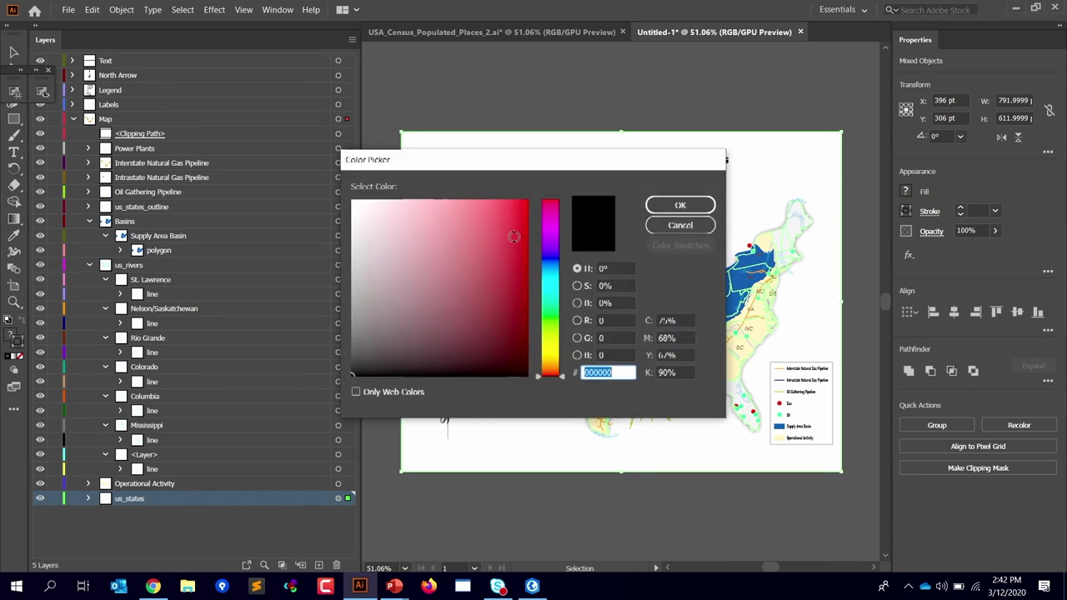
{"action": "left_click", "coordinate": [554, 280]}
{"action": "left_click", "coordinate": [498, 225]}
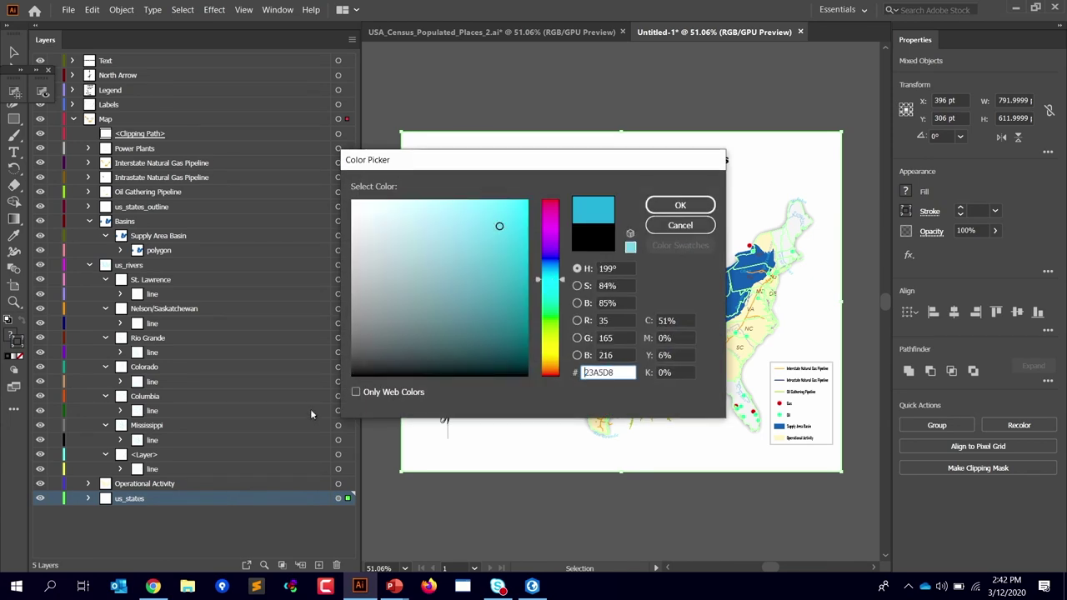
{"action": "left_click", "coordinate": [651, 208]}
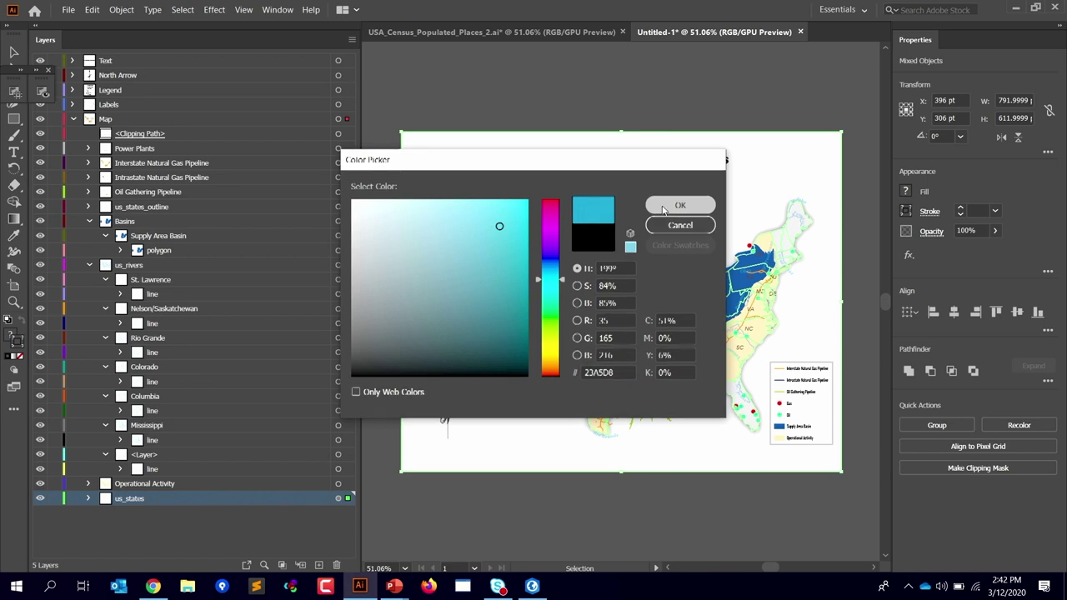
{"action": "left_click", "coordinate": [528, 329]}
{"action": "left_click", "coordinate": [529, 533]}
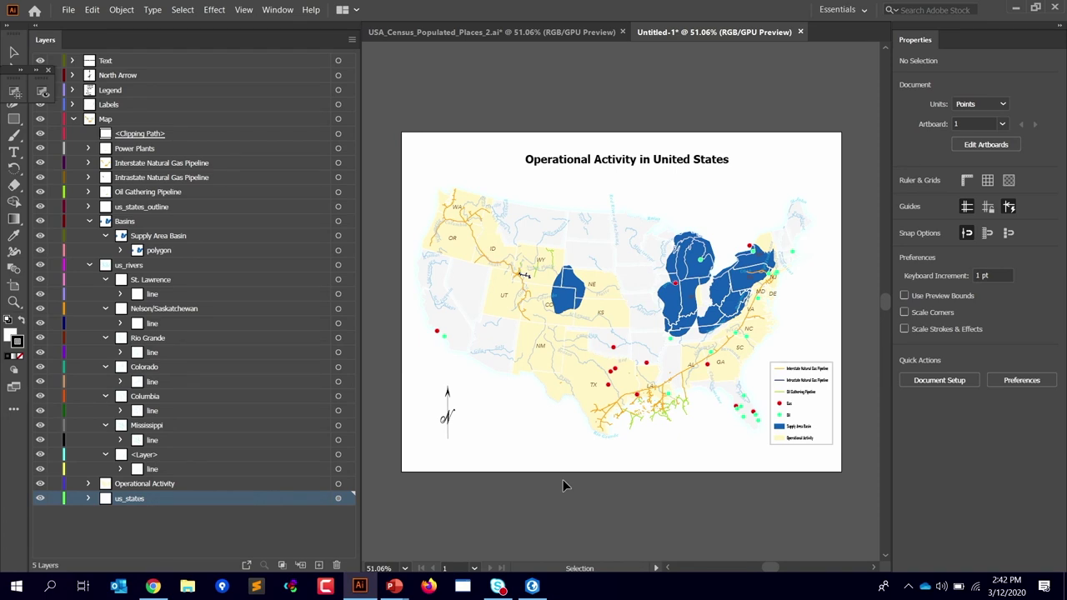
Step: Return to the slides and reveal the What's Coming list through Support for Portal
{"action": "key", "text": "alt+Tab"}
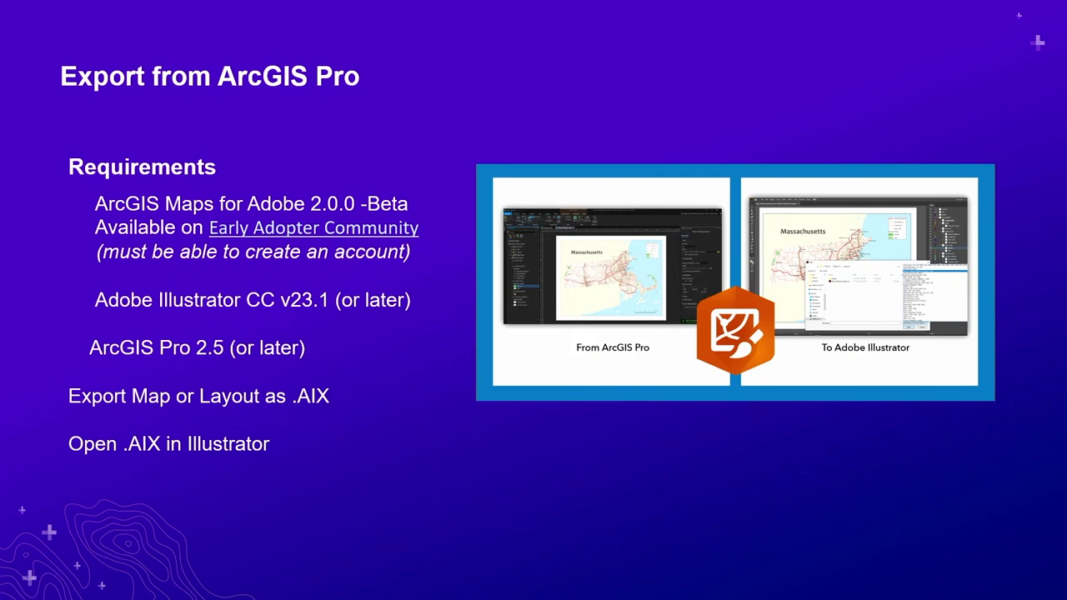
{"action": "key", "text": "Right"}
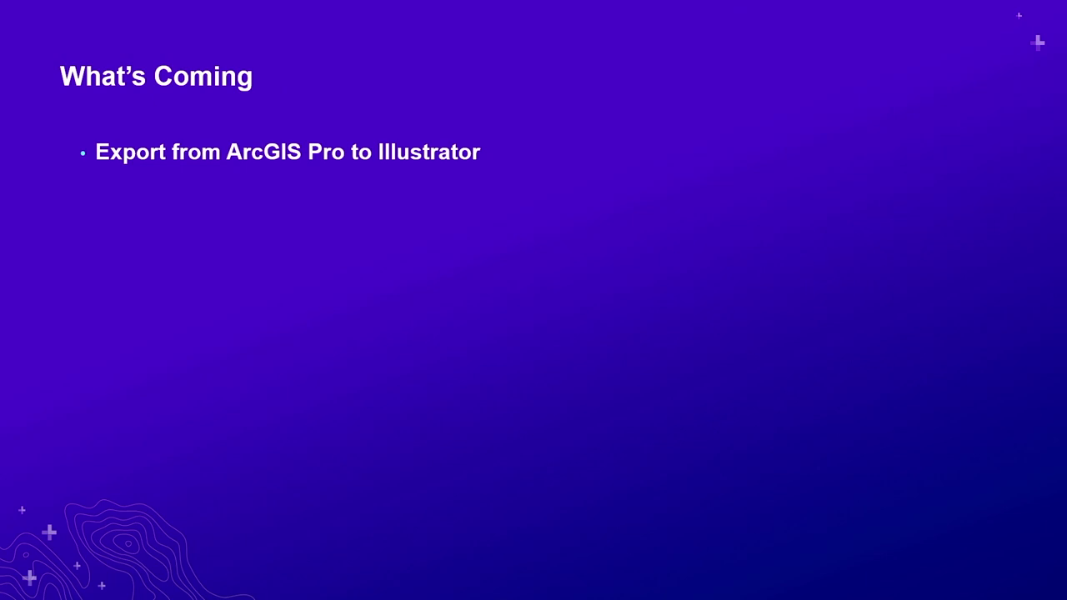
{"action": "key", "text": "Right"}
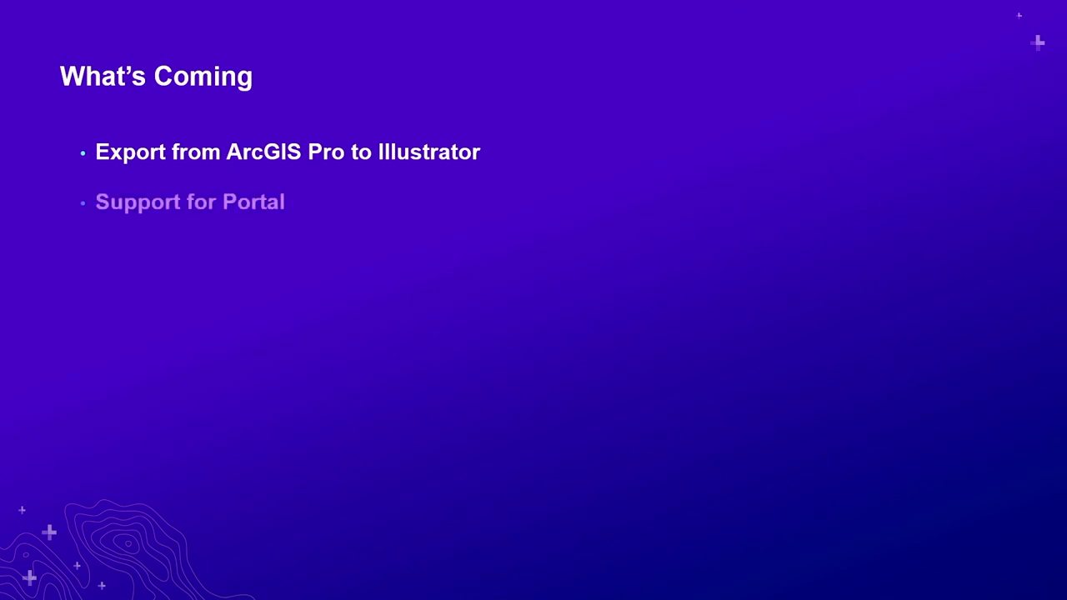